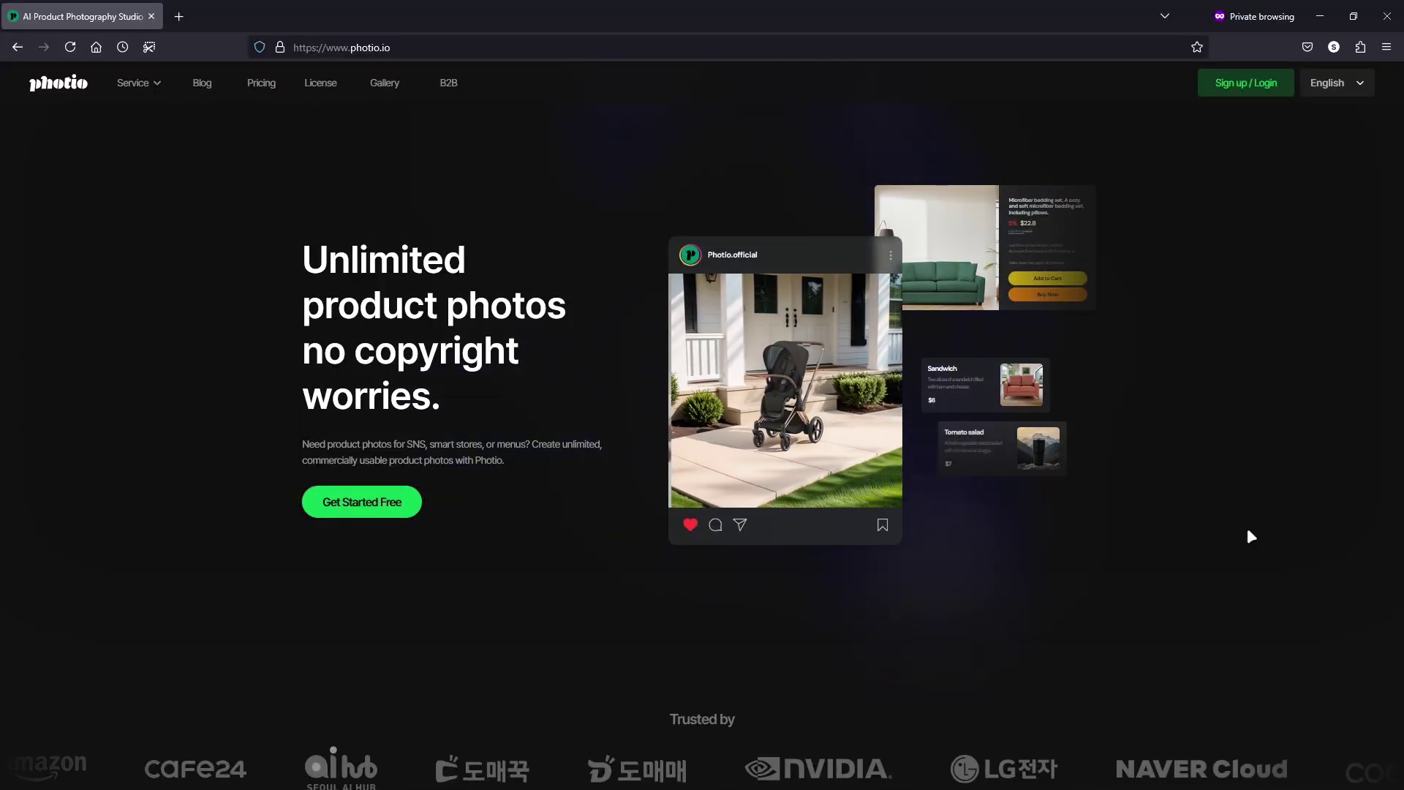
pyautogui.moveTo(304, 256); pyautogui.dragTo(564, 307)
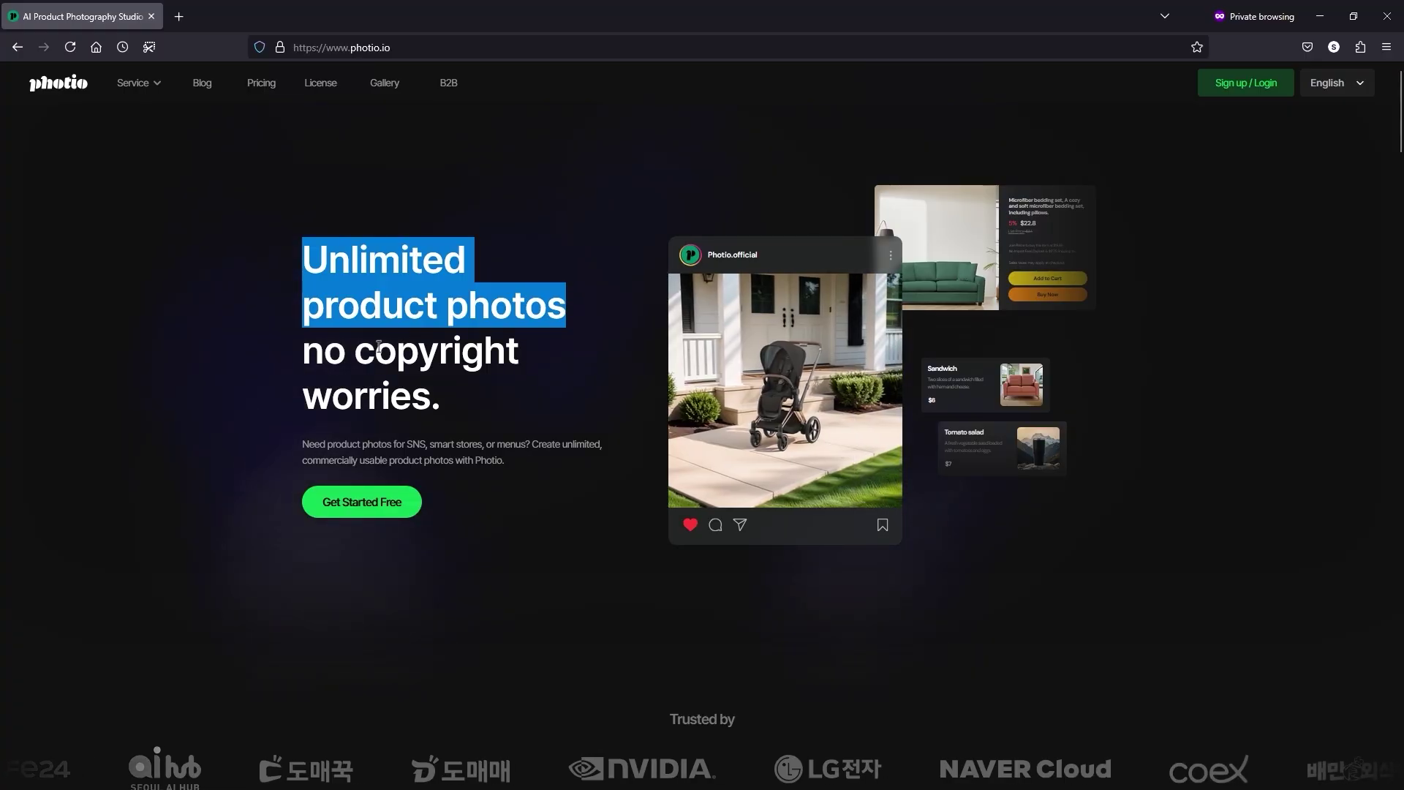
pyautogui.moveTo(304, 352); pyautogui.dragTo(498, 400)
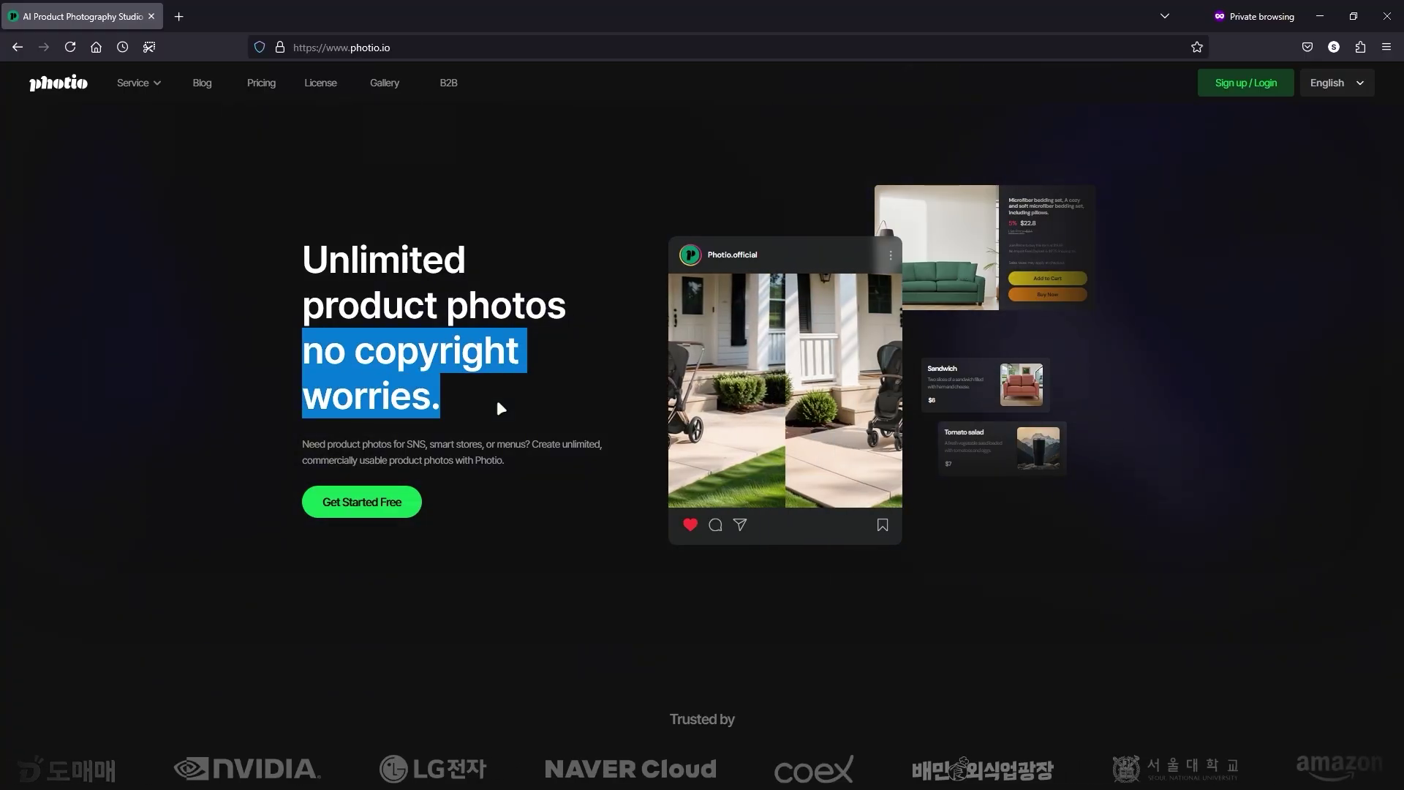
pyautogui.click(497, 400)
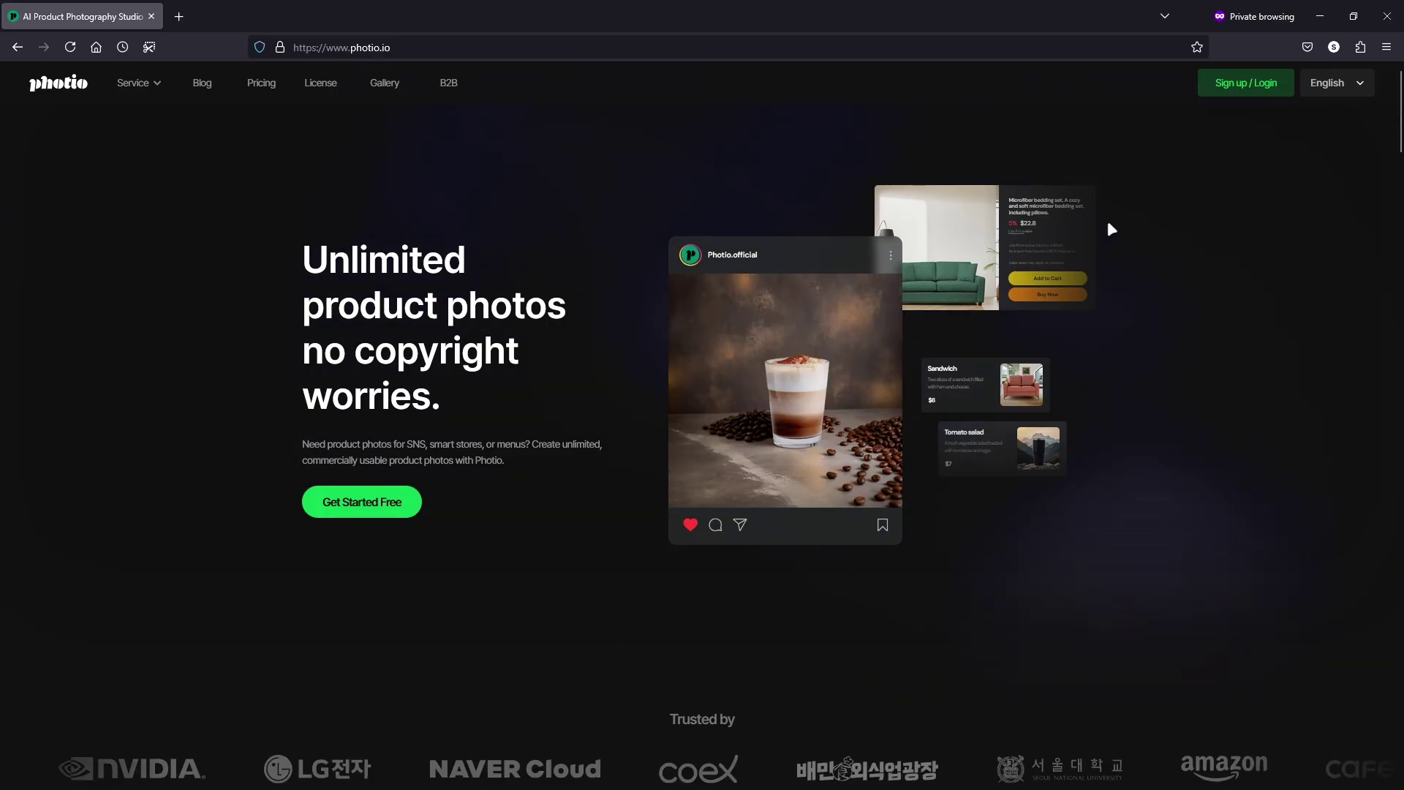
# - Open the sign-up and login page and activate the e-mail field for signing in
pyautogui.click(1218, 91)
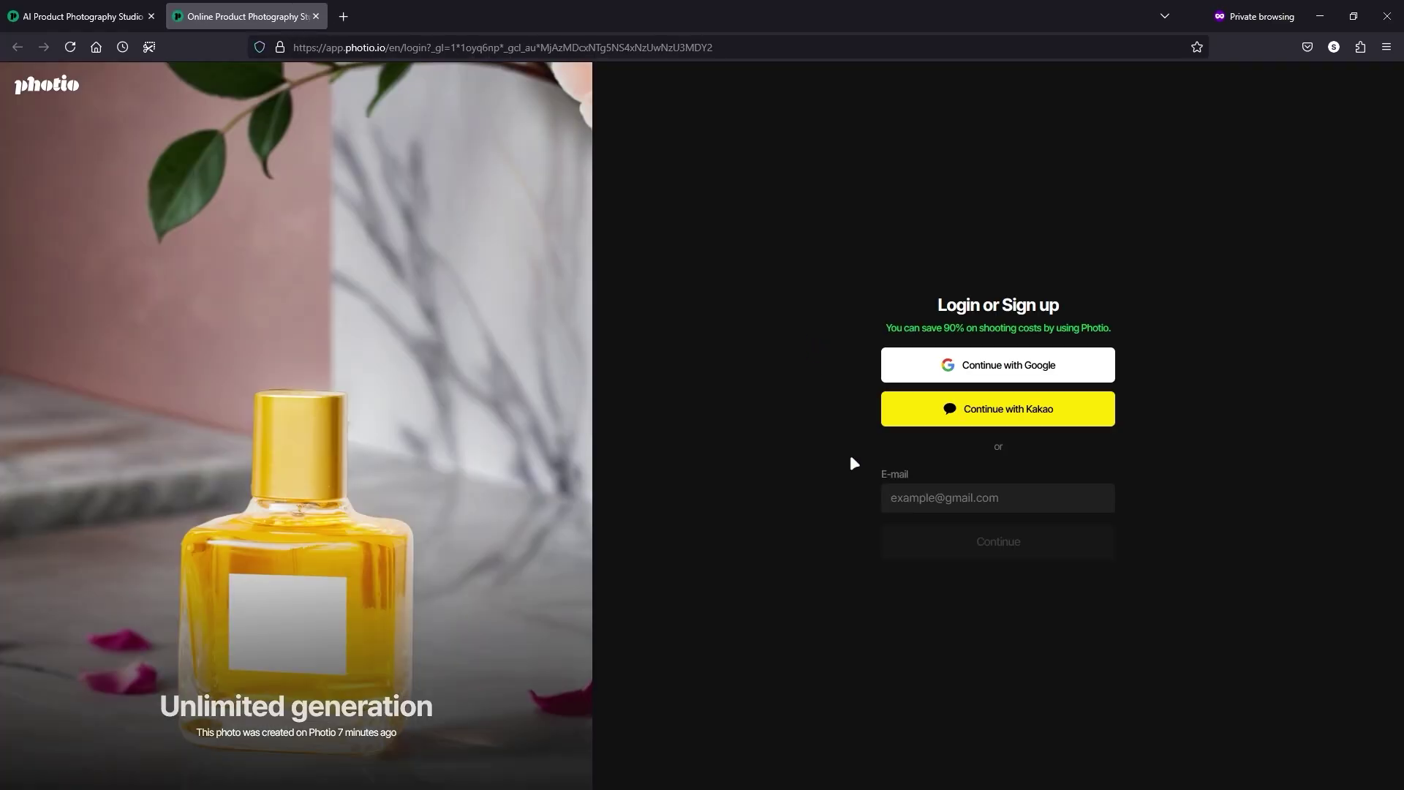
pyautogui.click(921, 497)
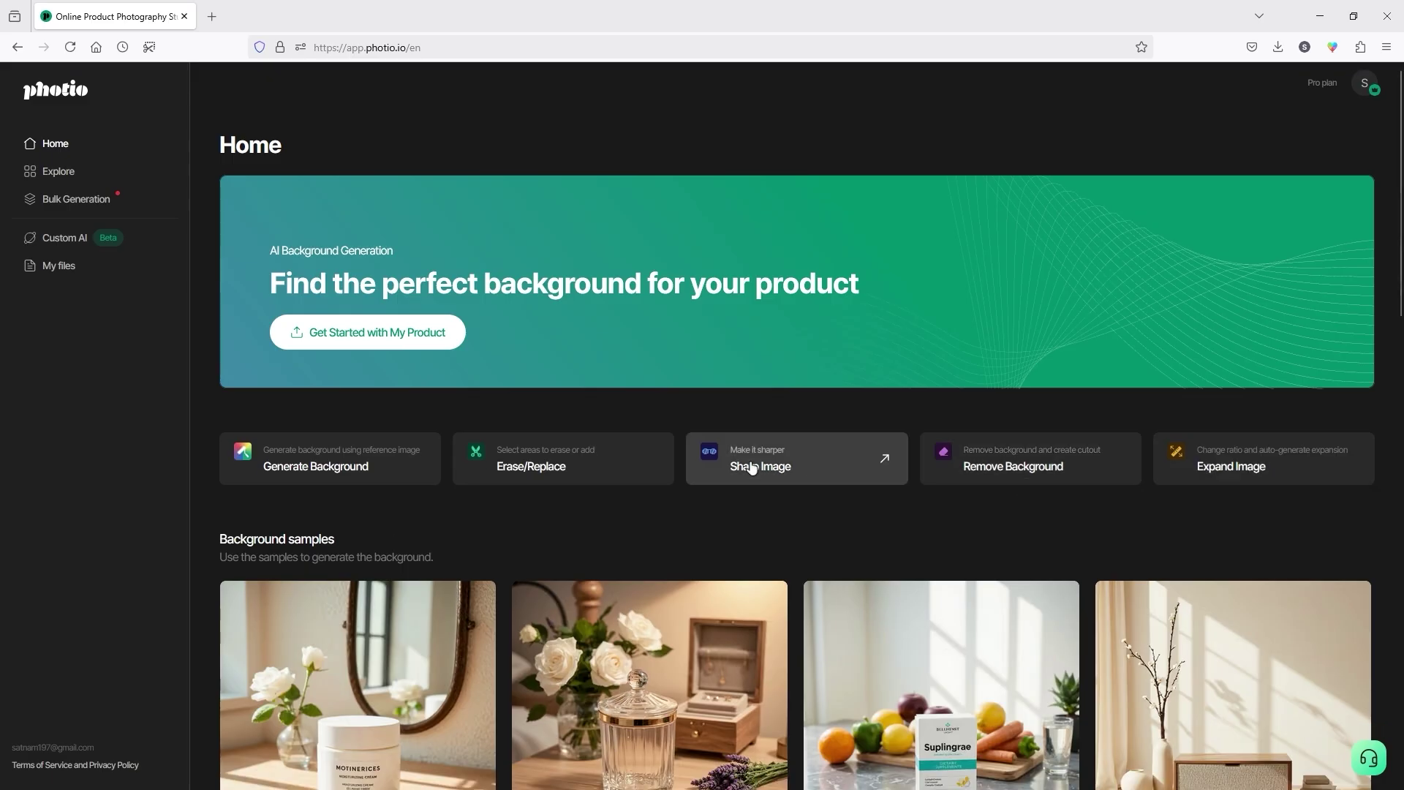
# - Look through the Background samples gallery on the Home page, covering all product scenes
pyautogui.scroll(-4, 774, 501)
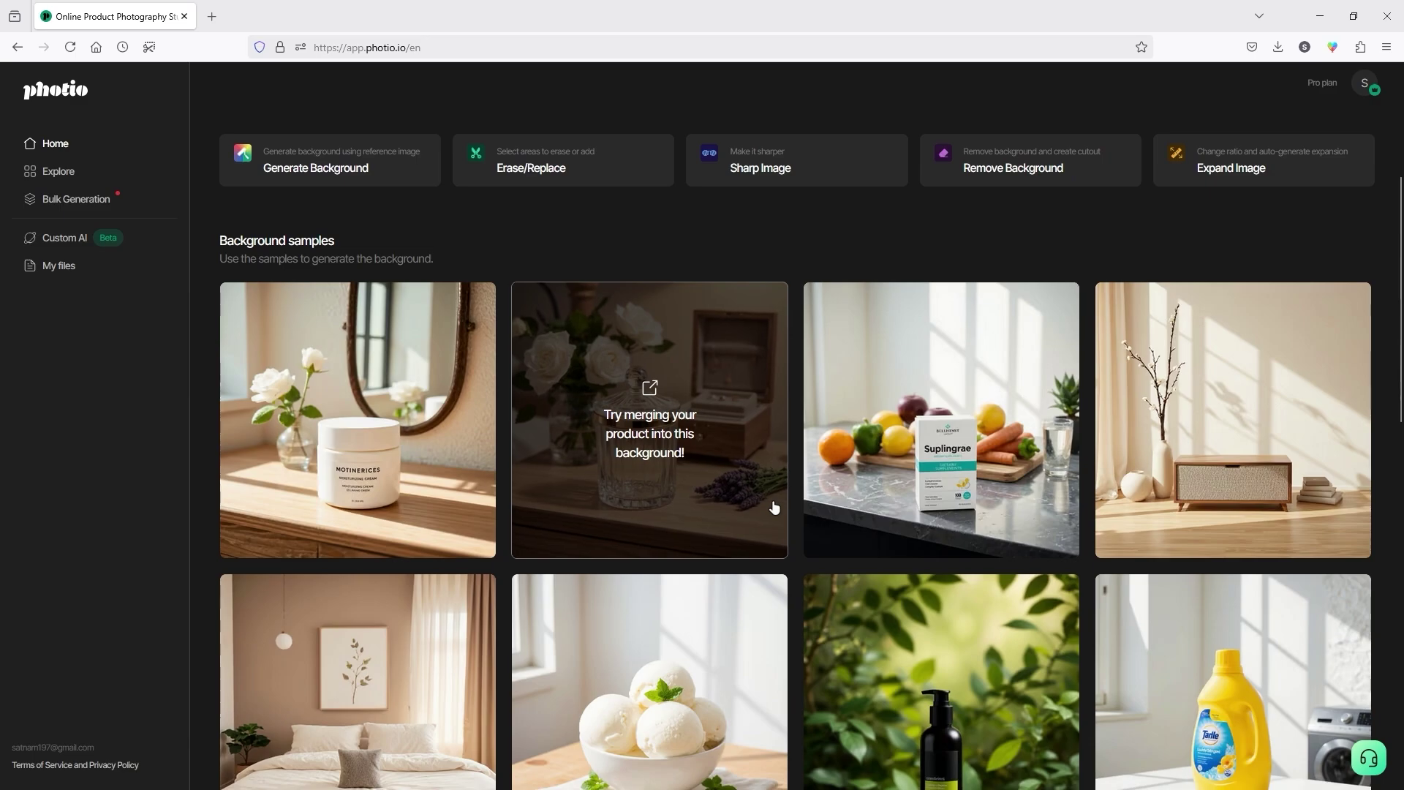
pyautogui.scroll(-2, 778, 568)
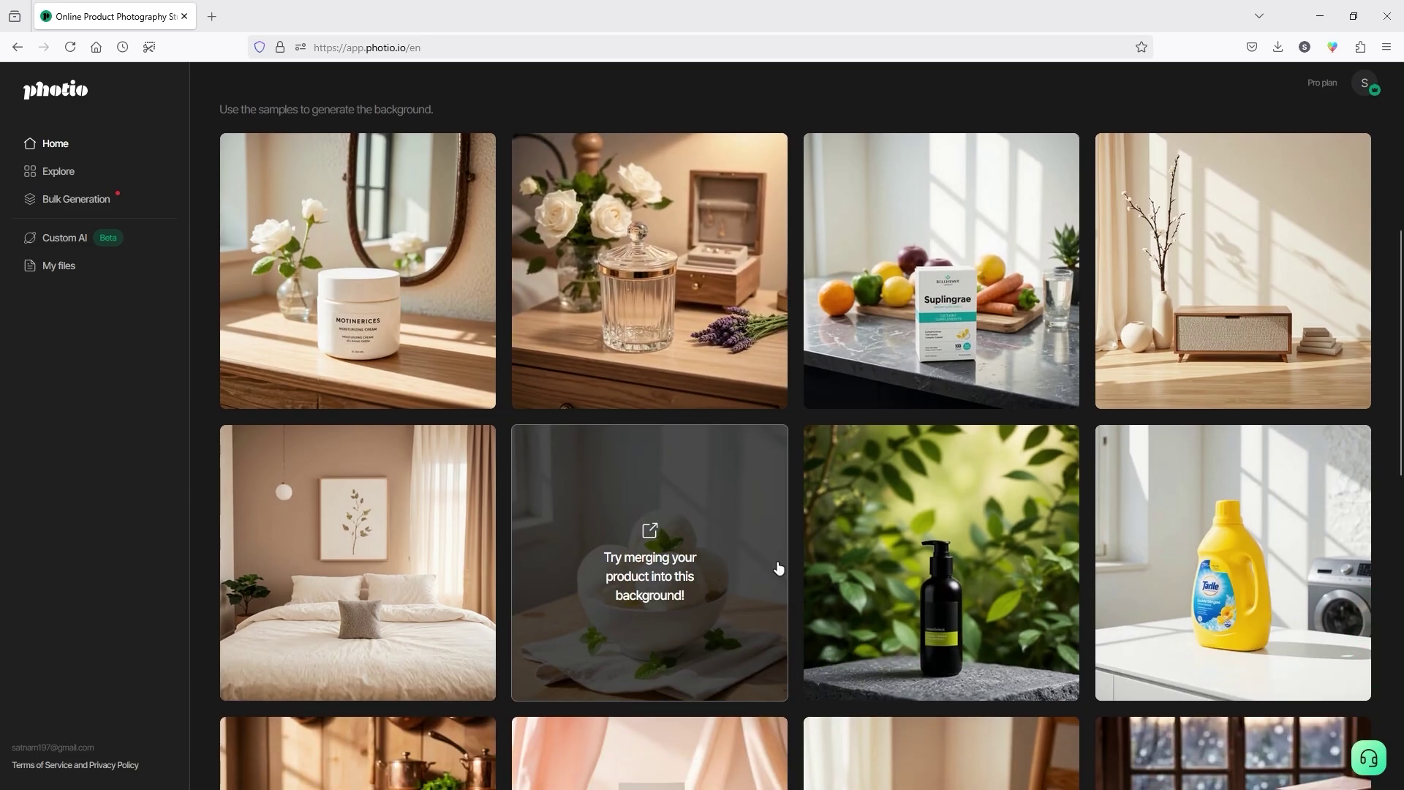
pyautogui.scroll(-2, 797, 606)
pyautogui.scroll(-2, 800, 614)
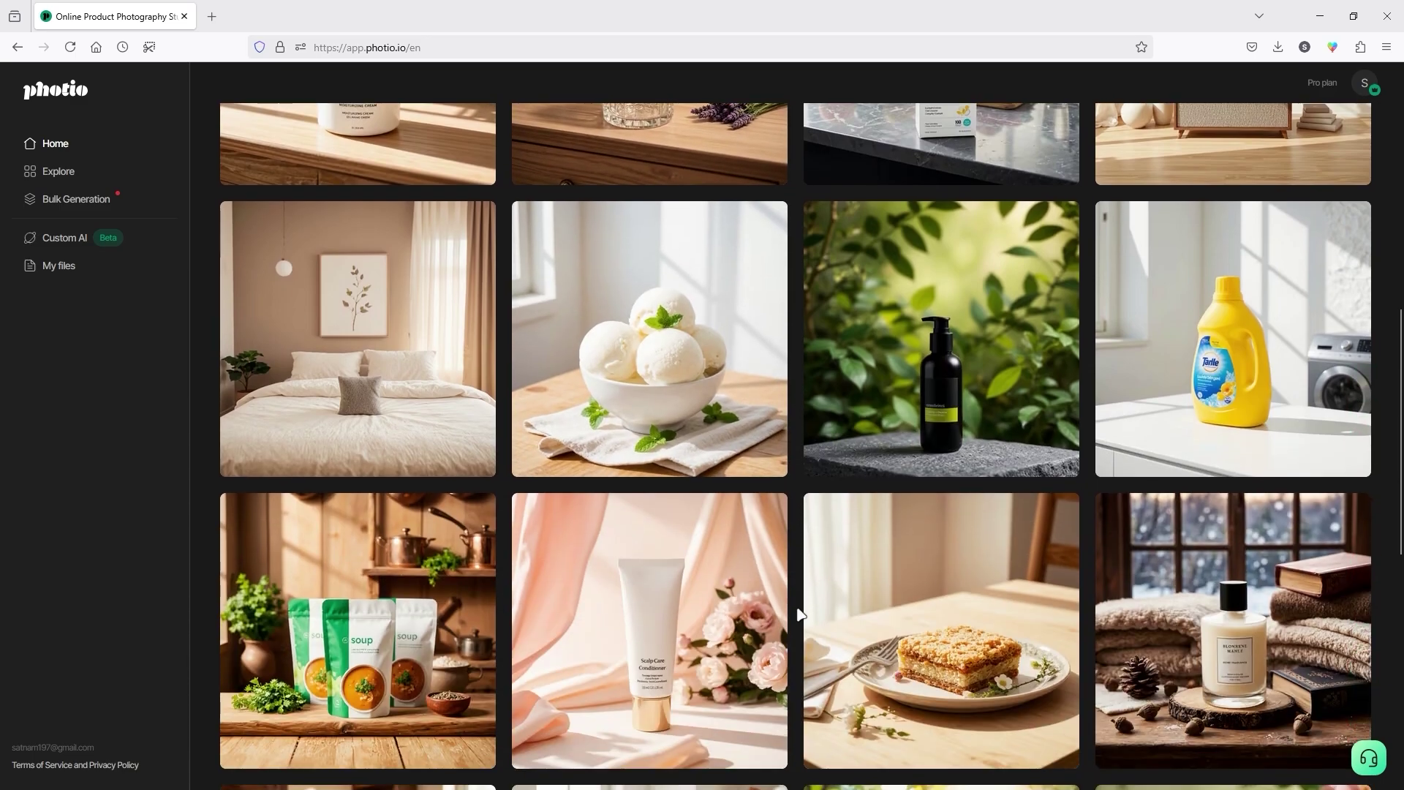
pyautogui.scroll(-2, 799, 614)
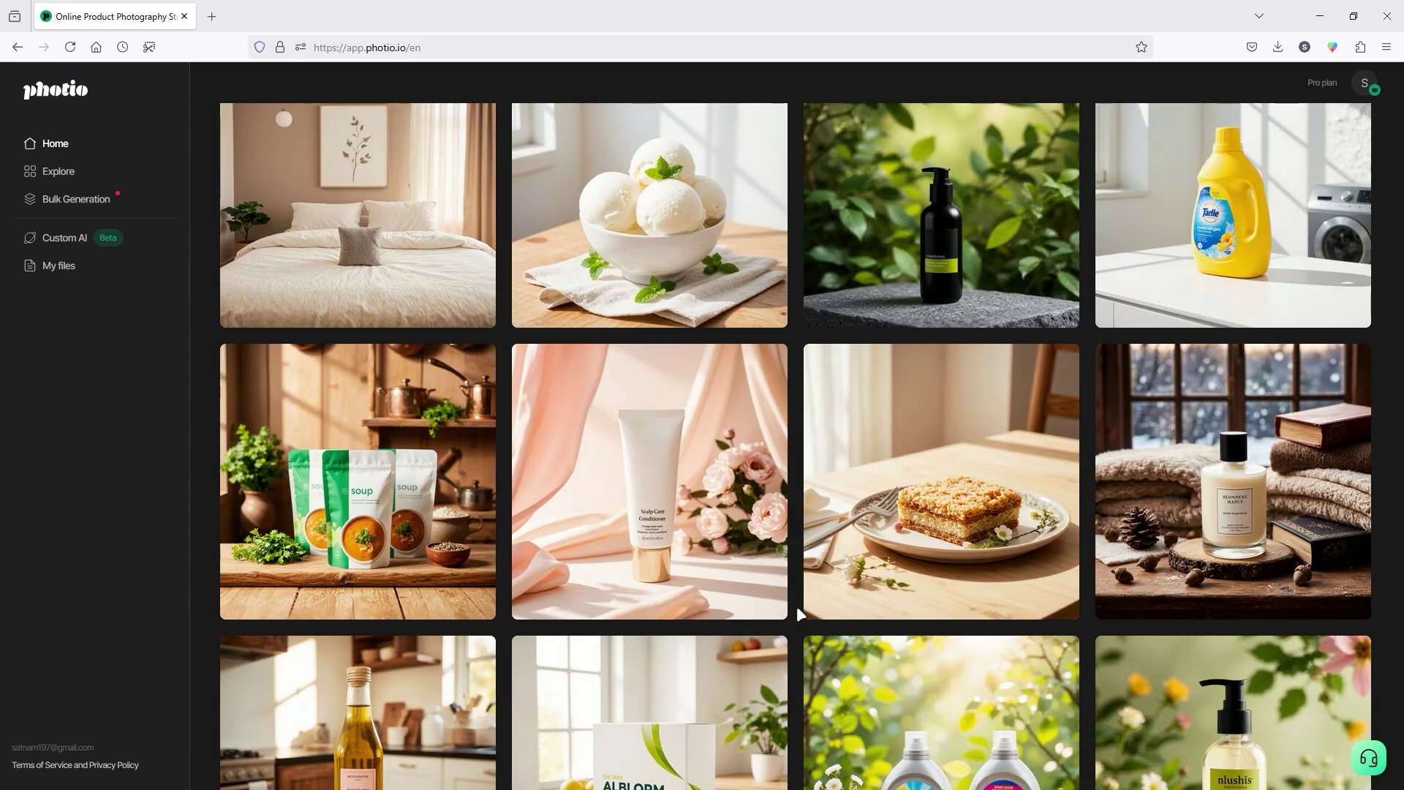
pyautogui.scroll(-2, 800, 614)
pyautogui.scroll(-2, 799, 615)
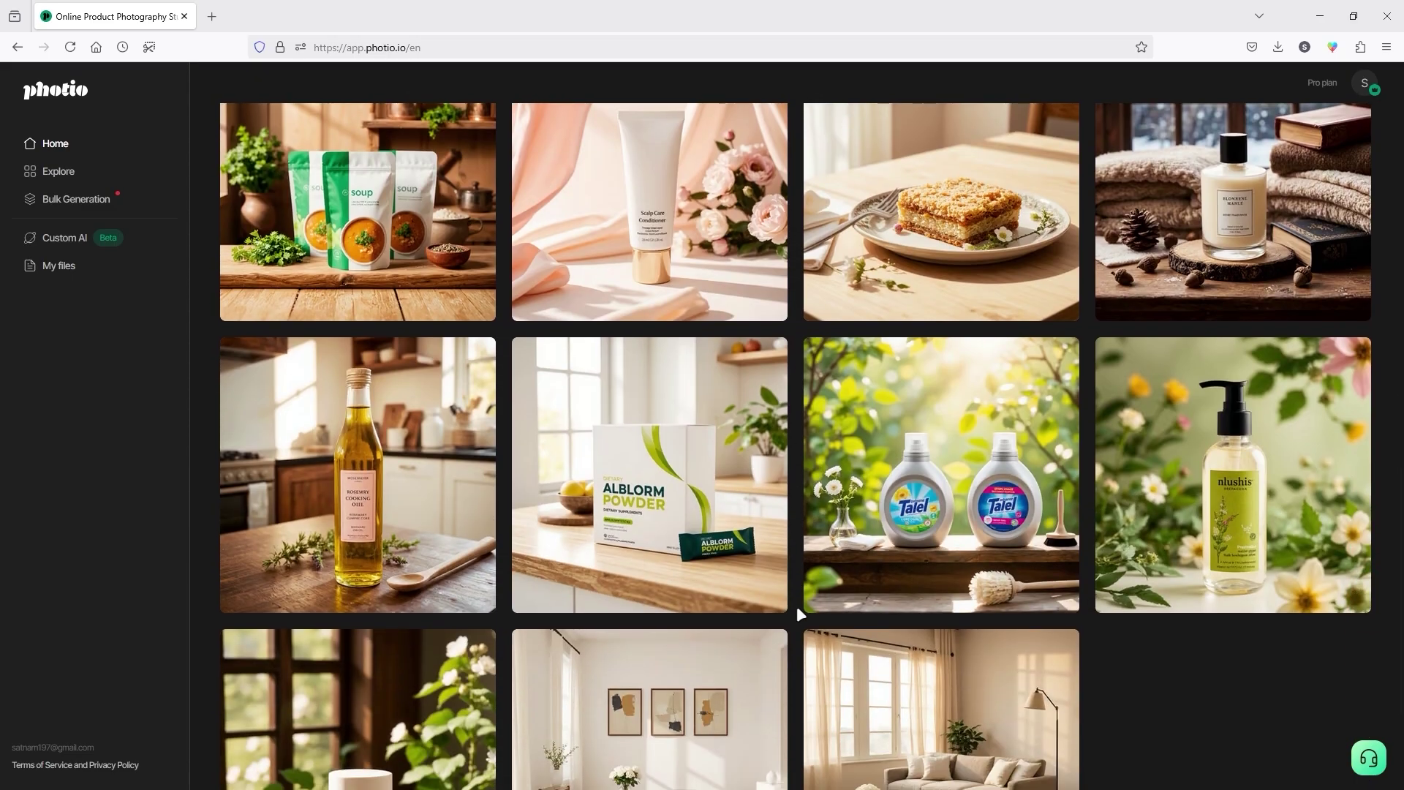
pyautogui.scroll(-3, 798, 612)
pyautogui.scroll(6, 798, 612)
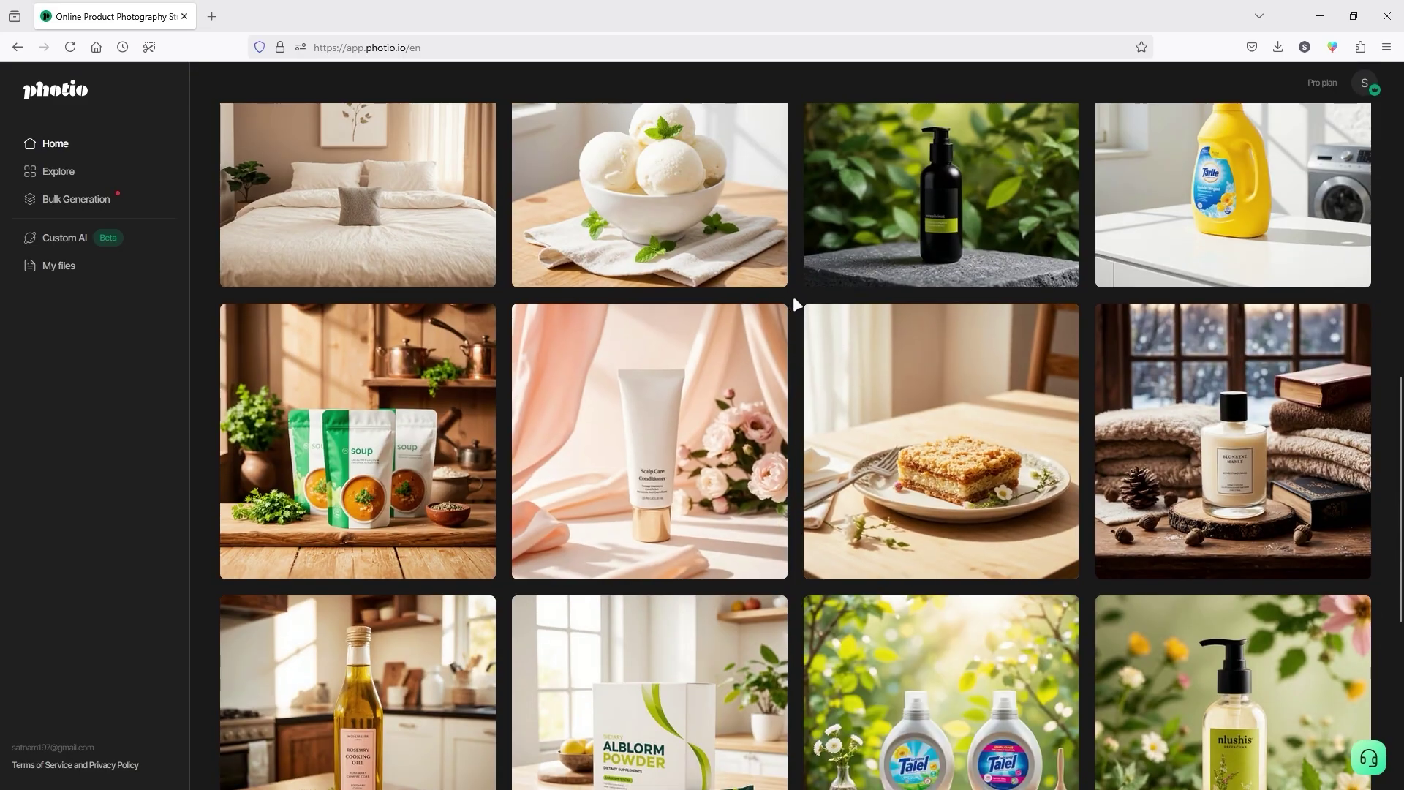
pyautogui.scroll(4, 793, 307)
pyautogui.scroll(6, 800, 342)
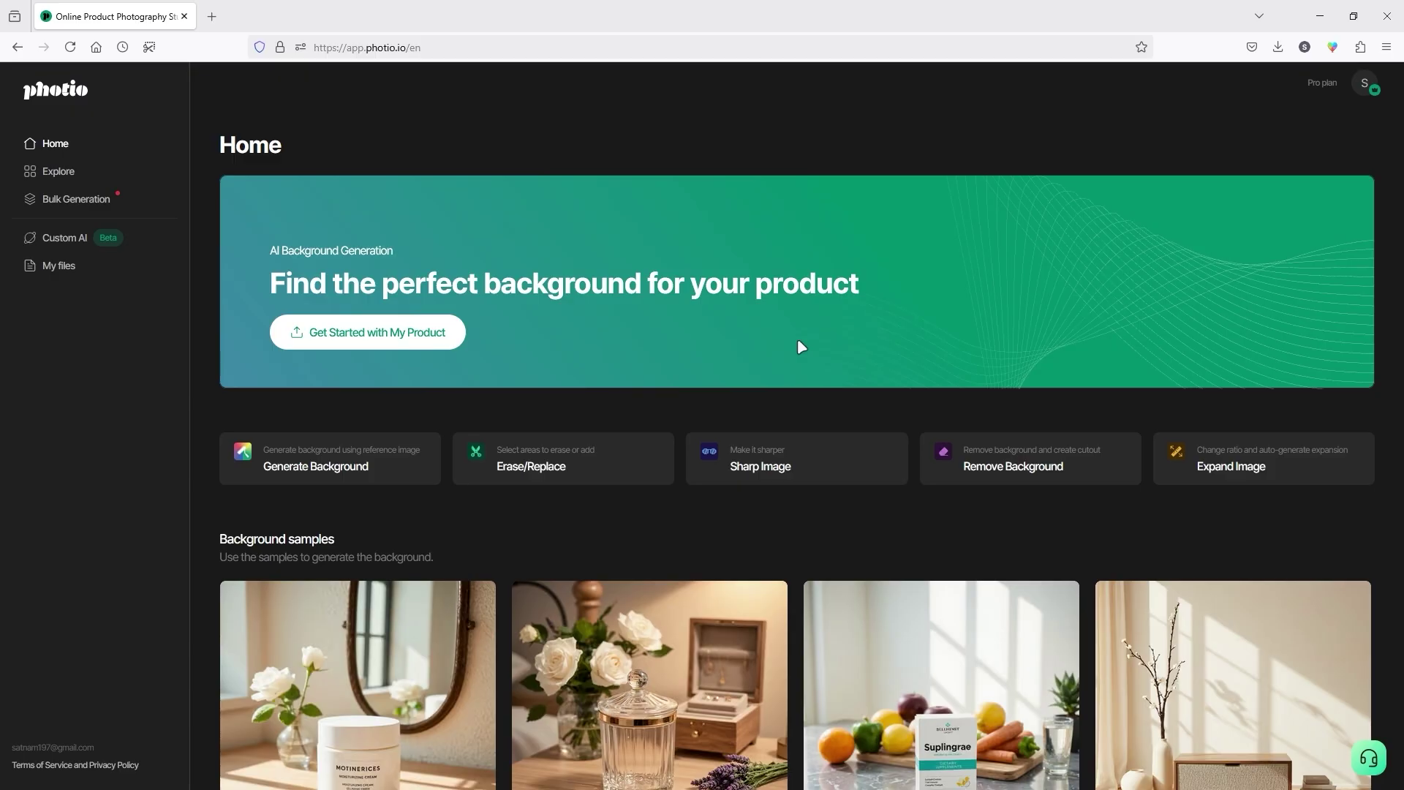
# - Start Generate Background, check the tractor photo IMG_3482.jpeg, and upload it from the browser downloads as the product image
pyautogui.click(294, 489)
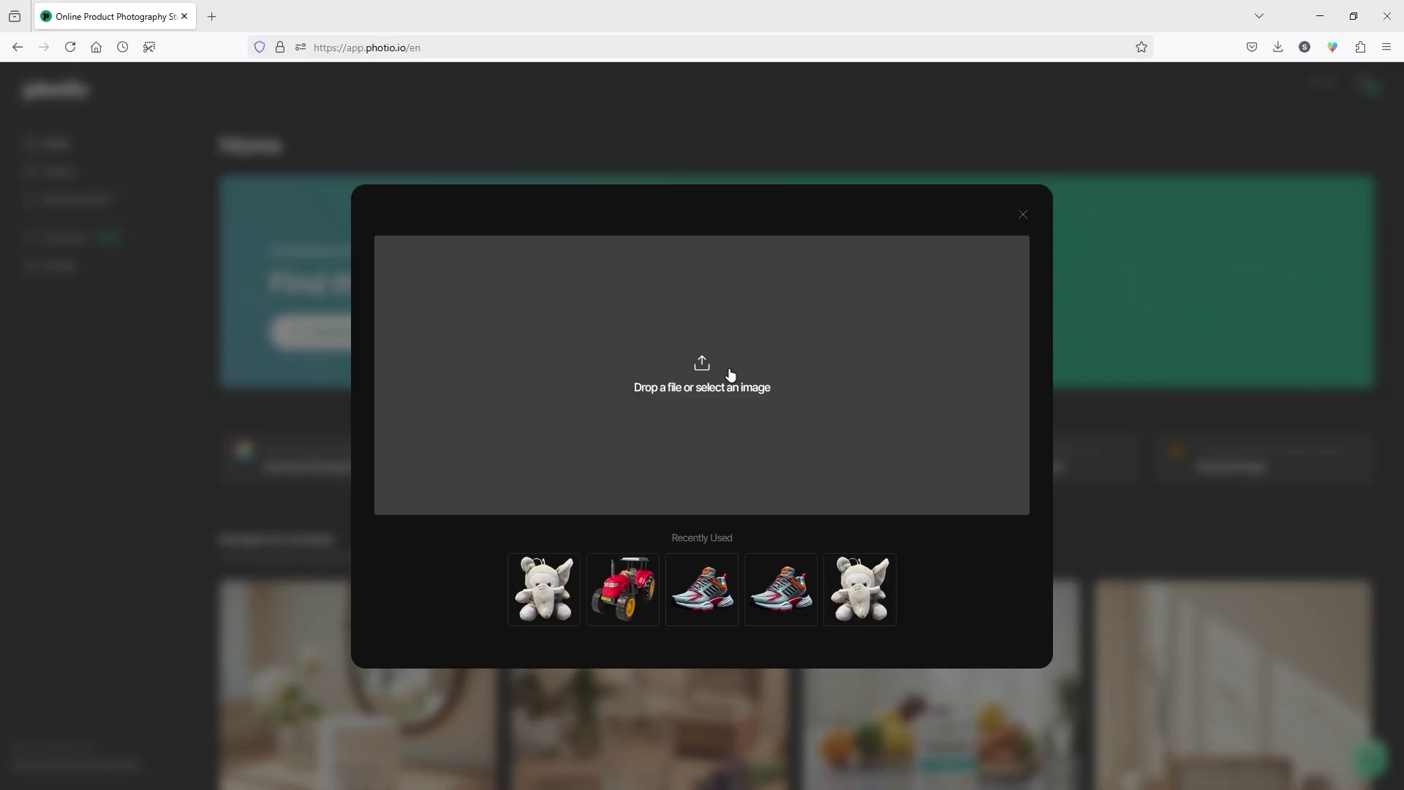
pyautogui.hotkey('alt', 'Tab')
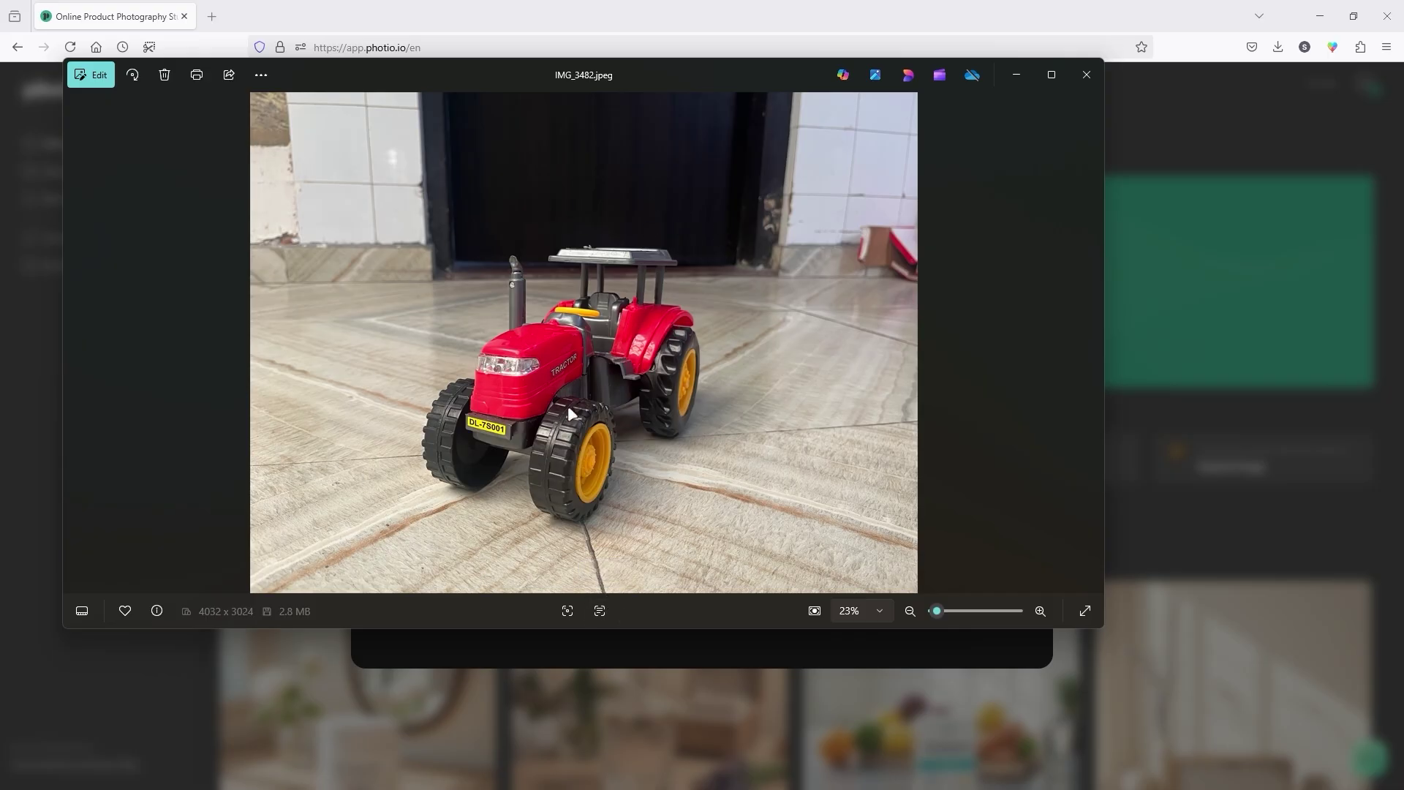
pyautogui.click(1087, 75)
pyautogui.click(1278, 47)
pyautogui.moveTo(1108, 87); pyautogui.dragTo(678, 358)
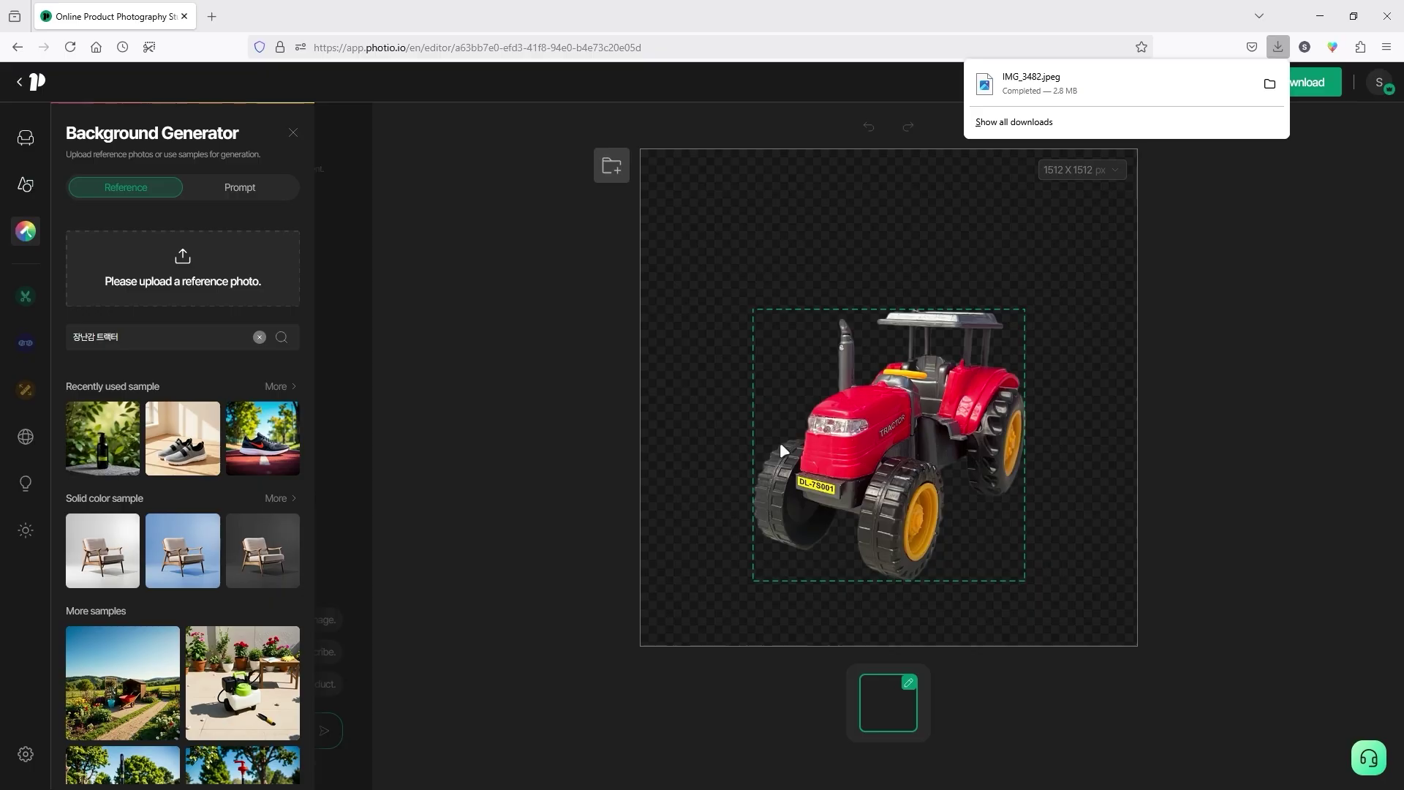
# - Set the toy tractor's composition angle about a third of the way from Front to Top and apply the product settings
pyautogui.click(851, 430)
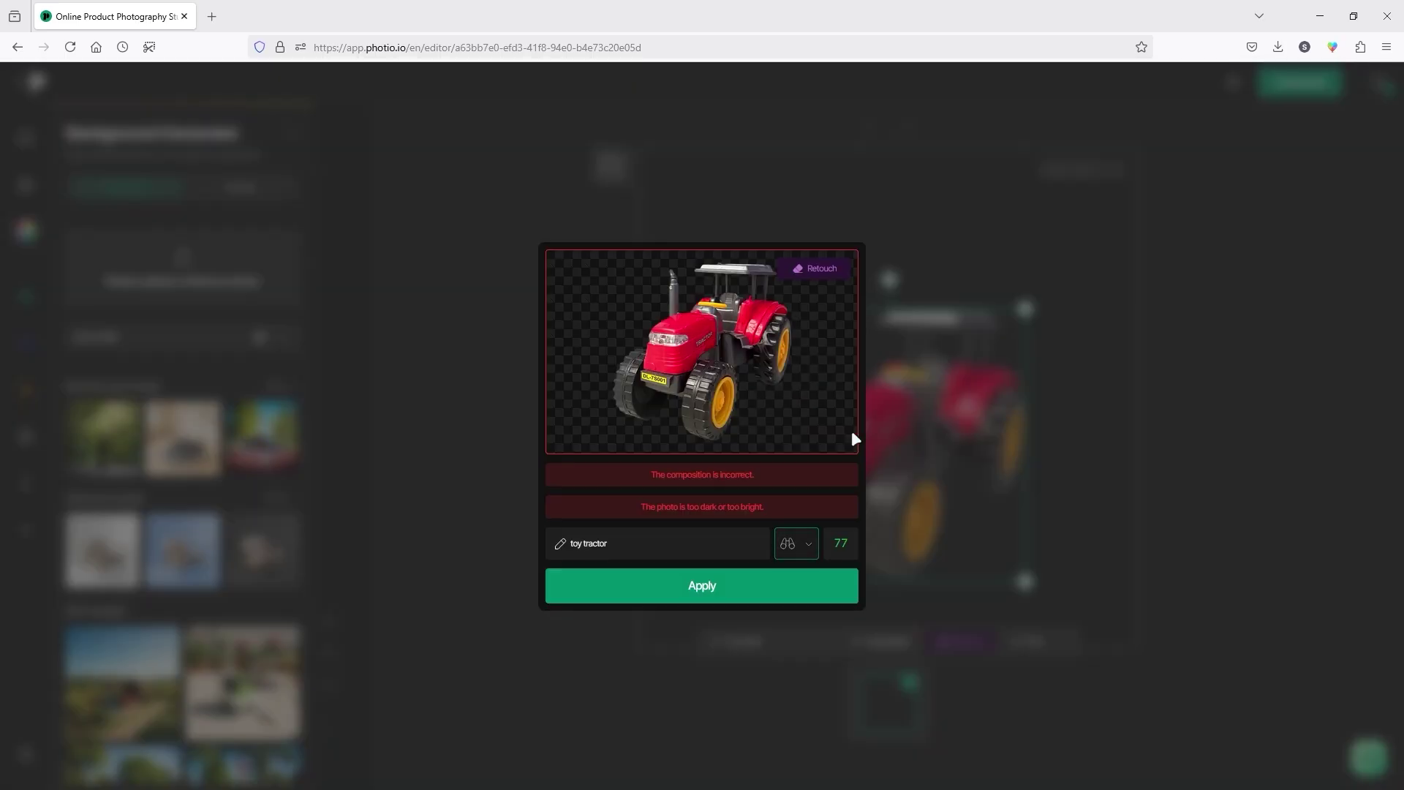
pyautogui.moveTo(604, 471)
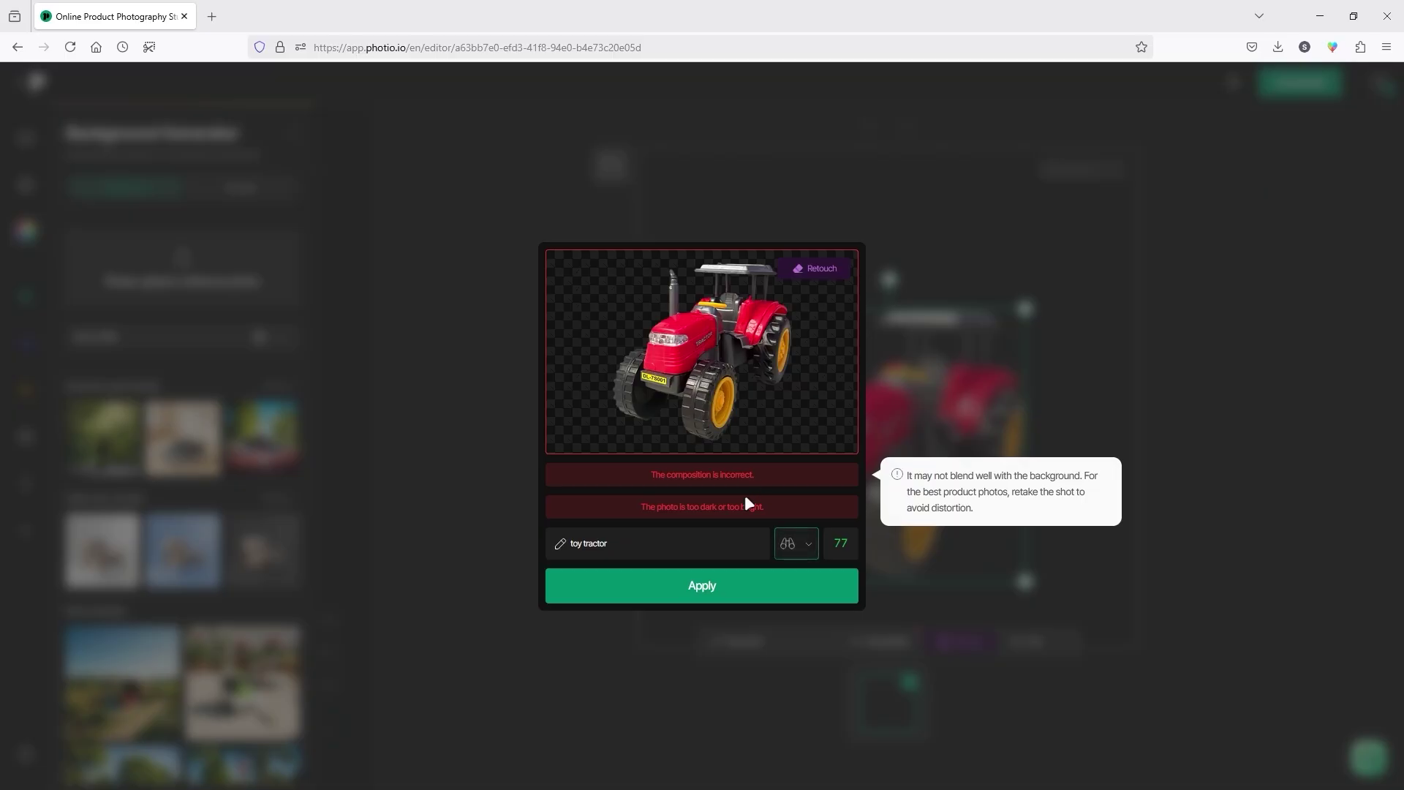
pyautogui.moveTo(667, 512)
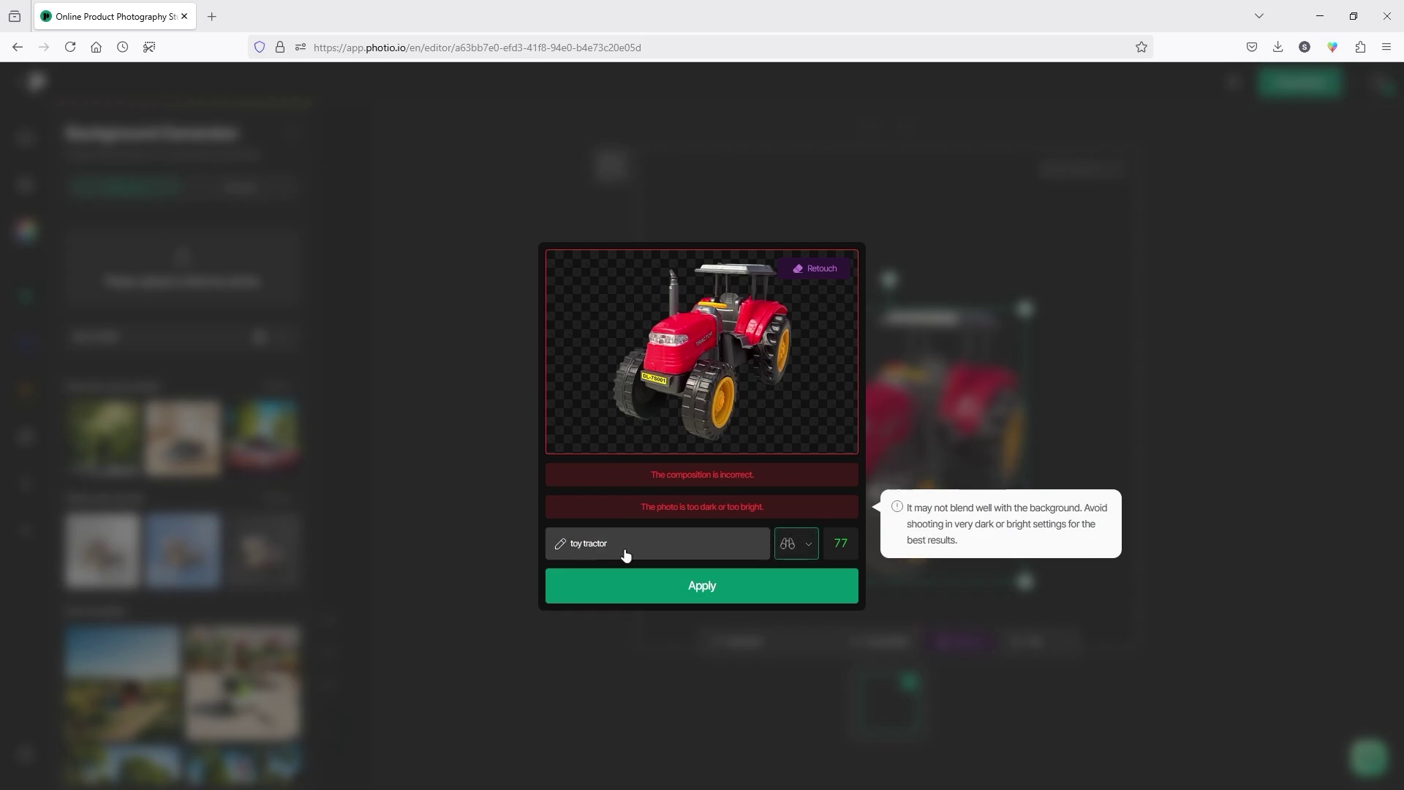
pyautogui.click(805, 550)
pyautogui.moveTo(643, 554); pyautogui.dragTo(686, 558)
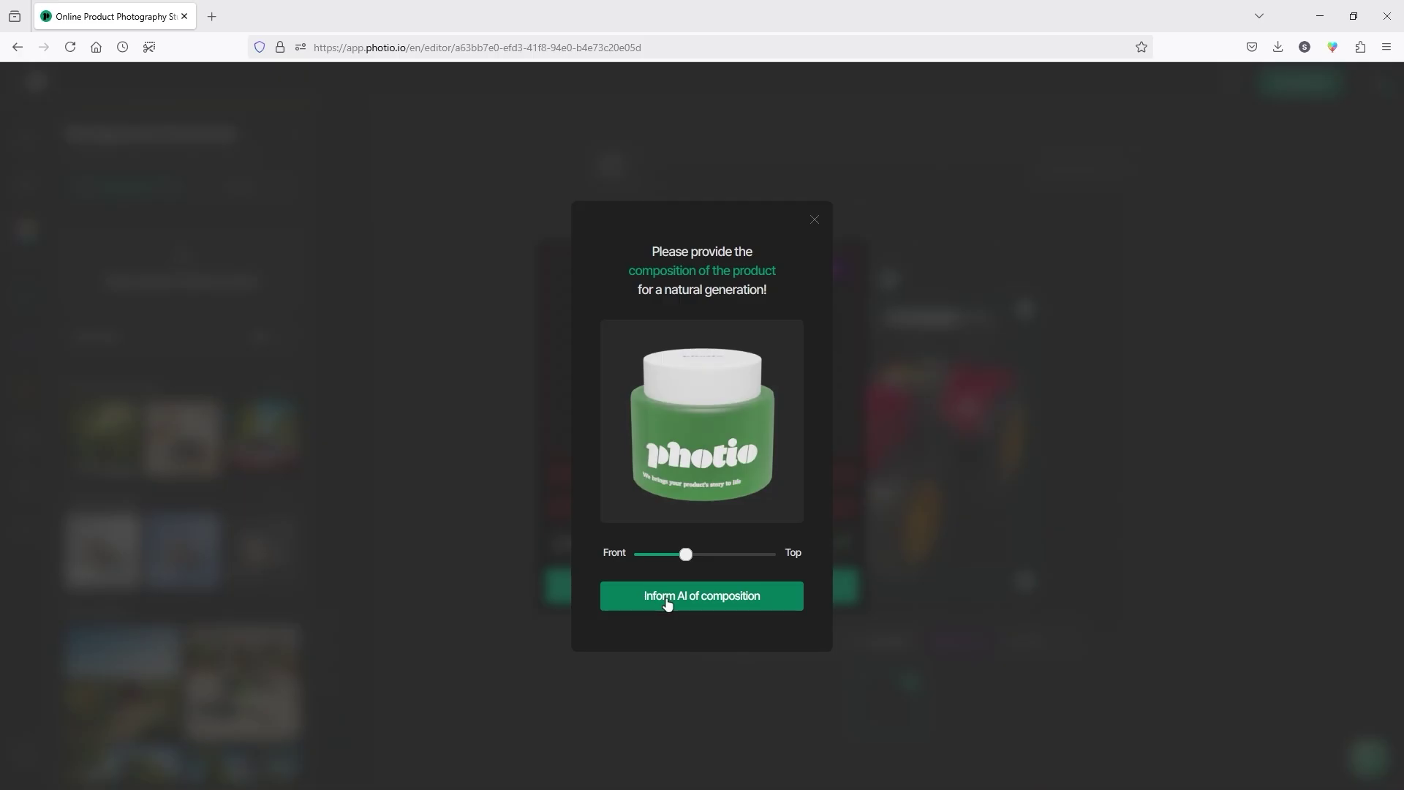
pyautogui.click(731, 602)
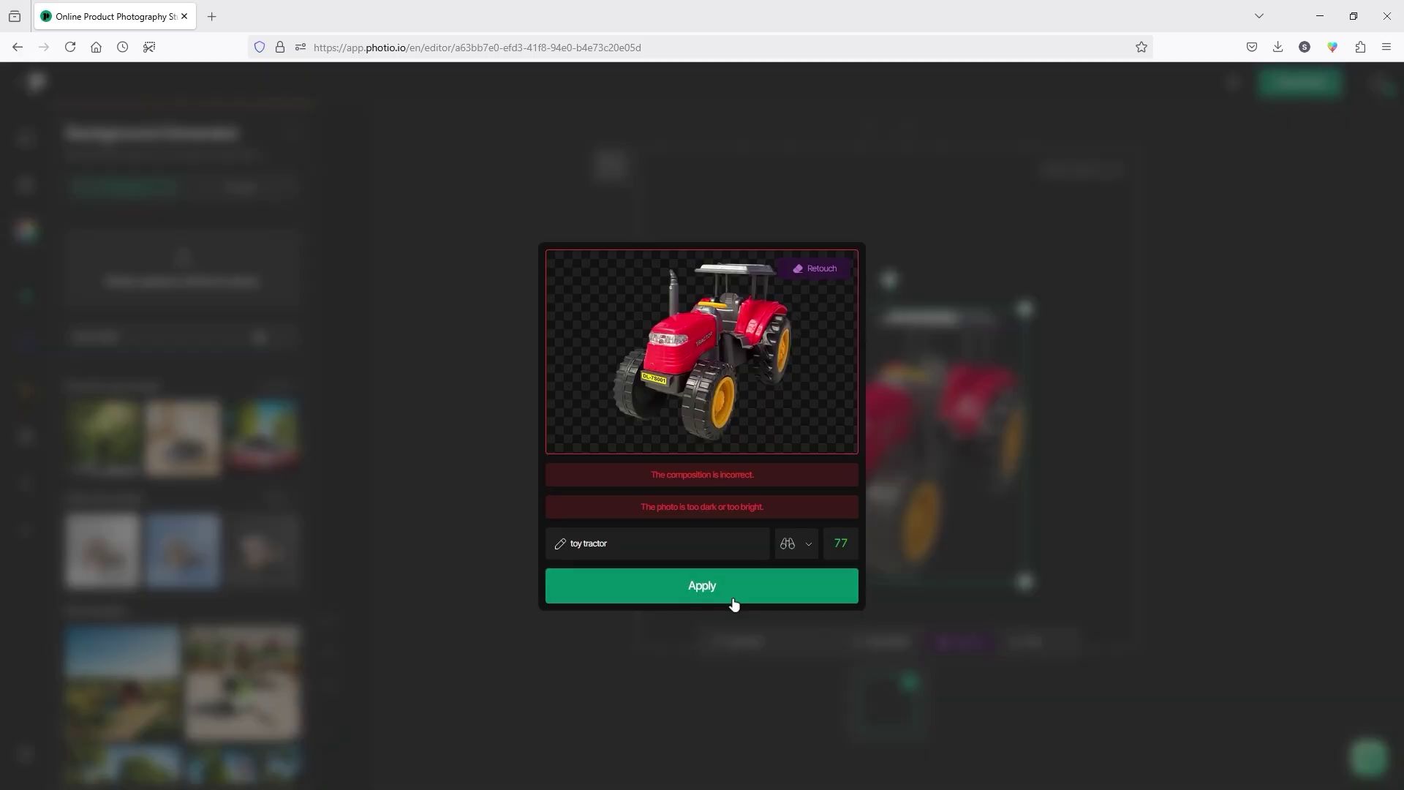
pyautogui.click(694, 589)
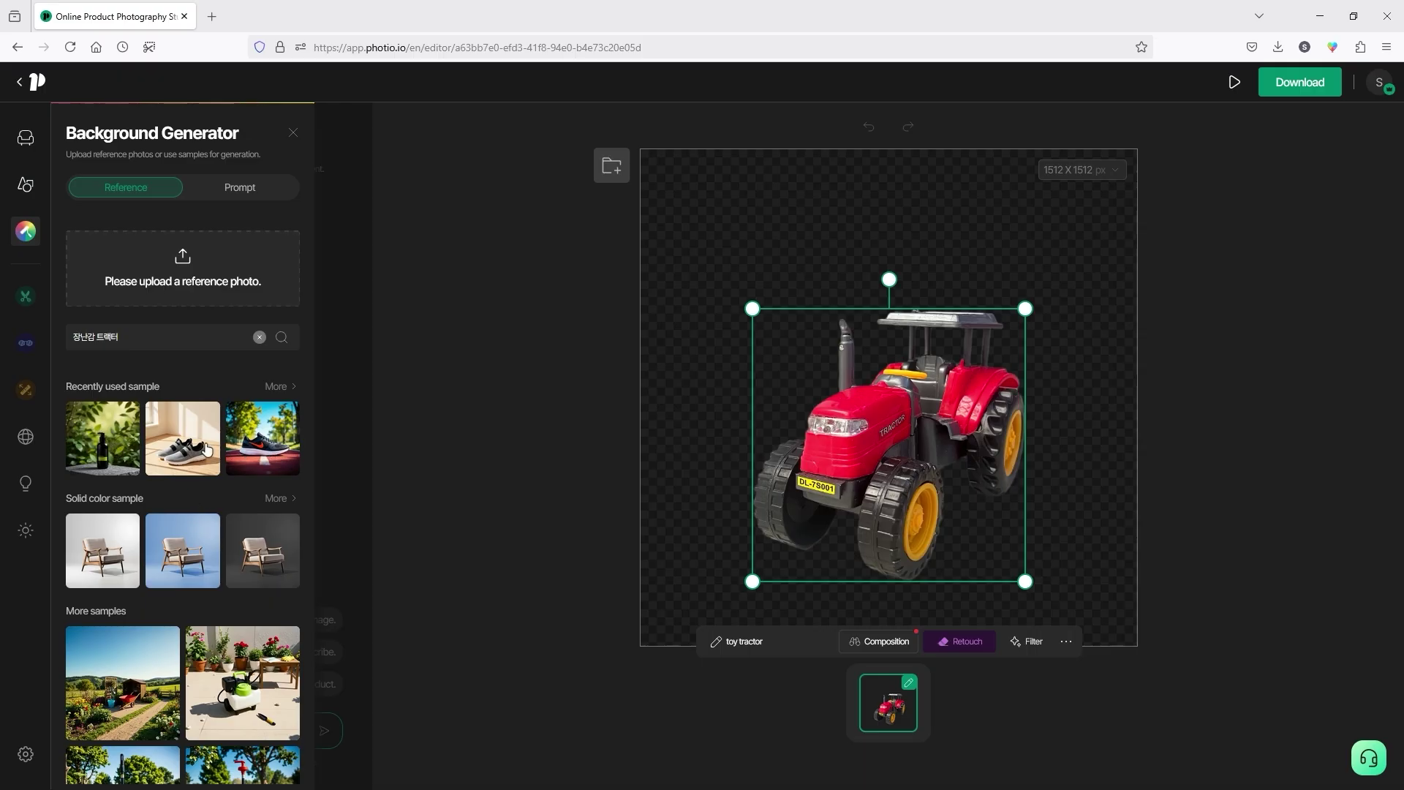
# - Switch the Background Generator from Reference to Prompt and paste the description beginning "A dramatic golden-hour countryside scene with rolling farmlands"
pyautogui.scroll(-2, 117, 461)
pyautogui.scroll(2, 132, 512)
pyautogui.scroll(-2, 131, 523)
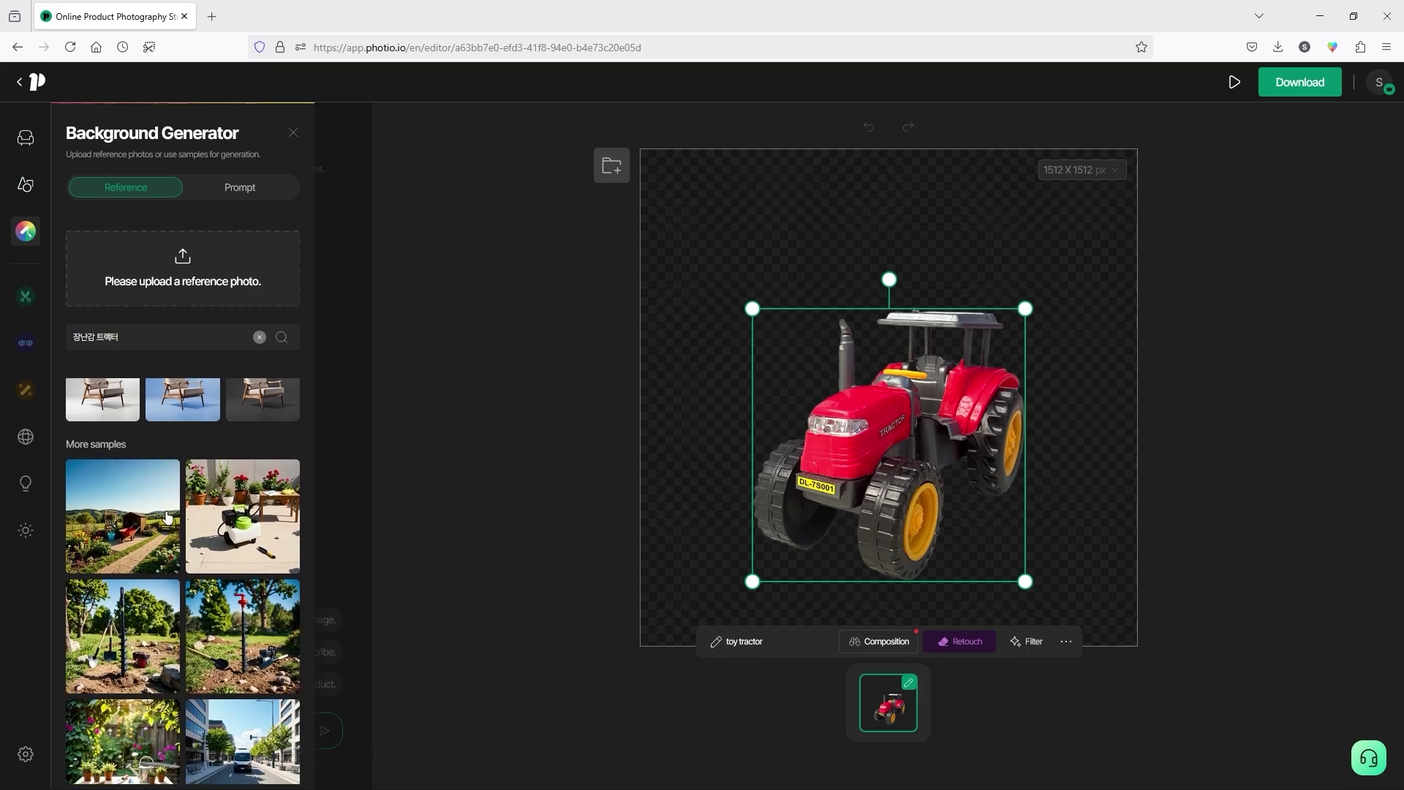
pyautogui.scroll(-2, 162, 520)
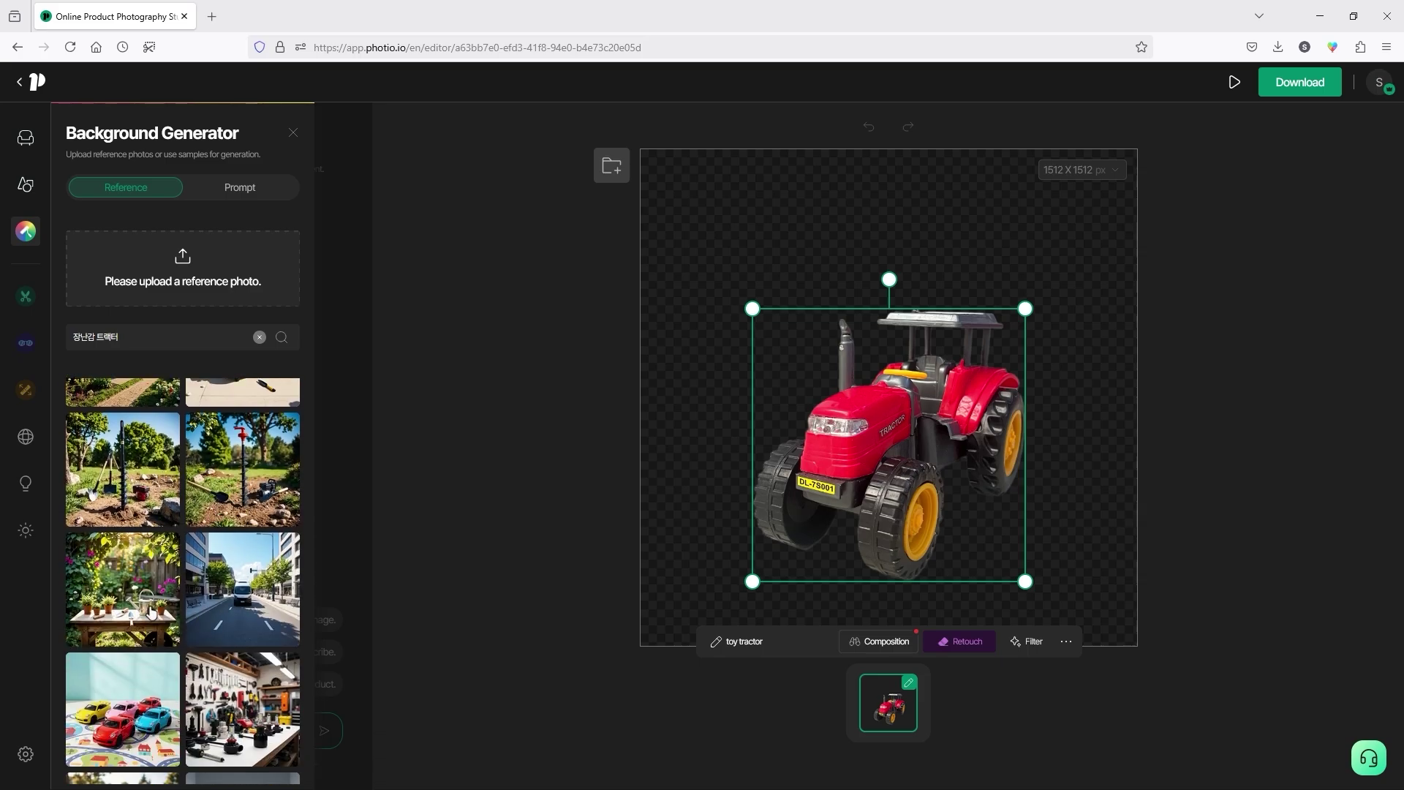
pyautogui.scroll(5, 238, 611)
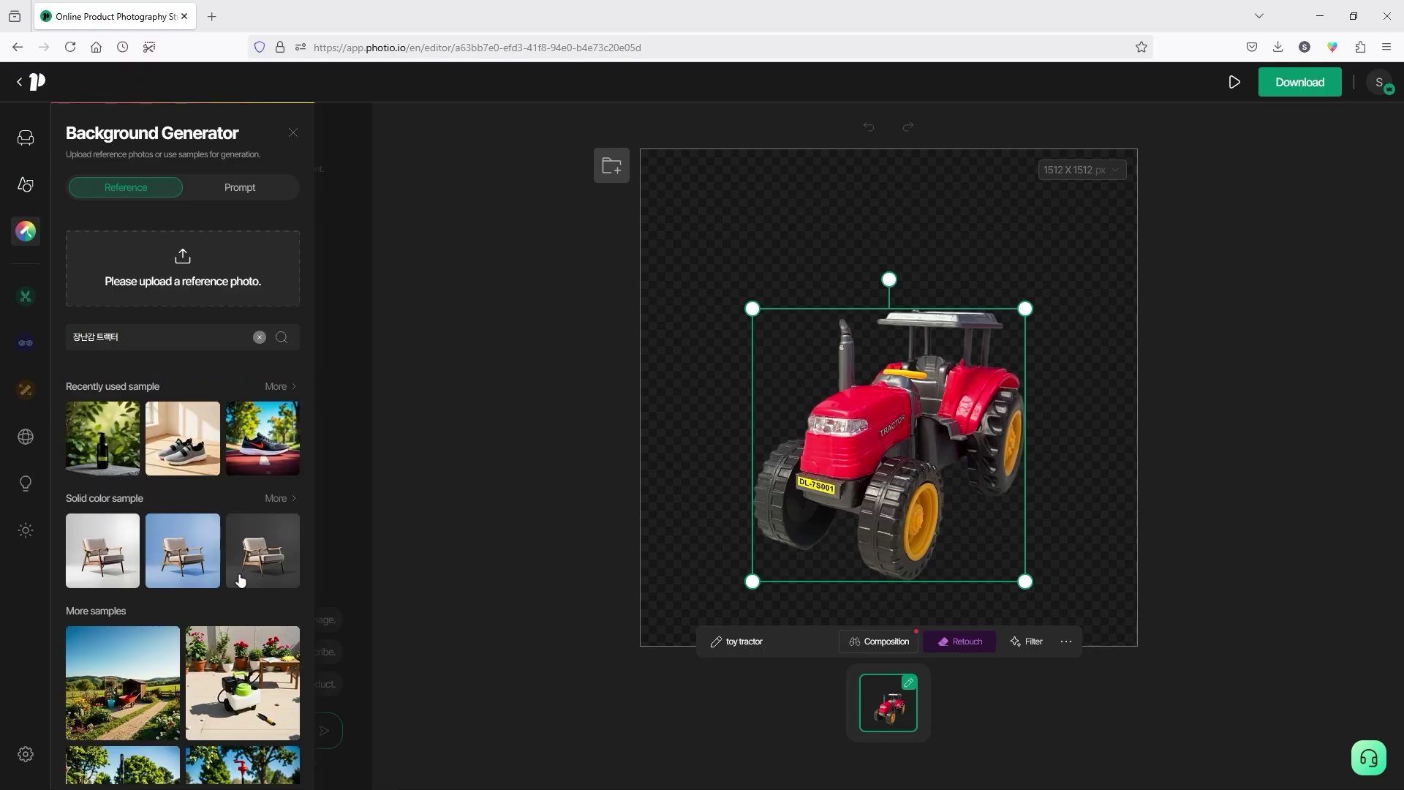
pyautogui.click(246, 192)
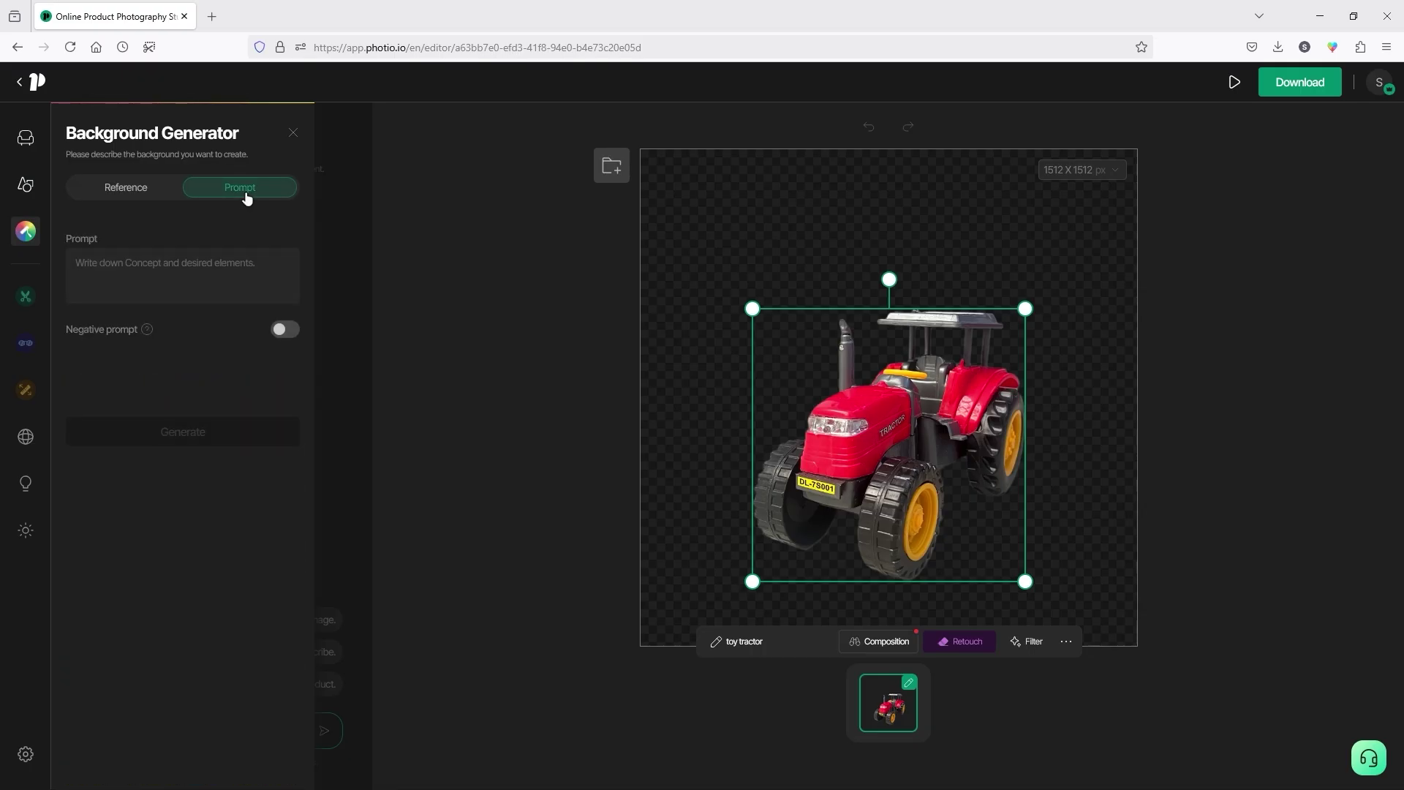
pyautogui.click(182, 266)
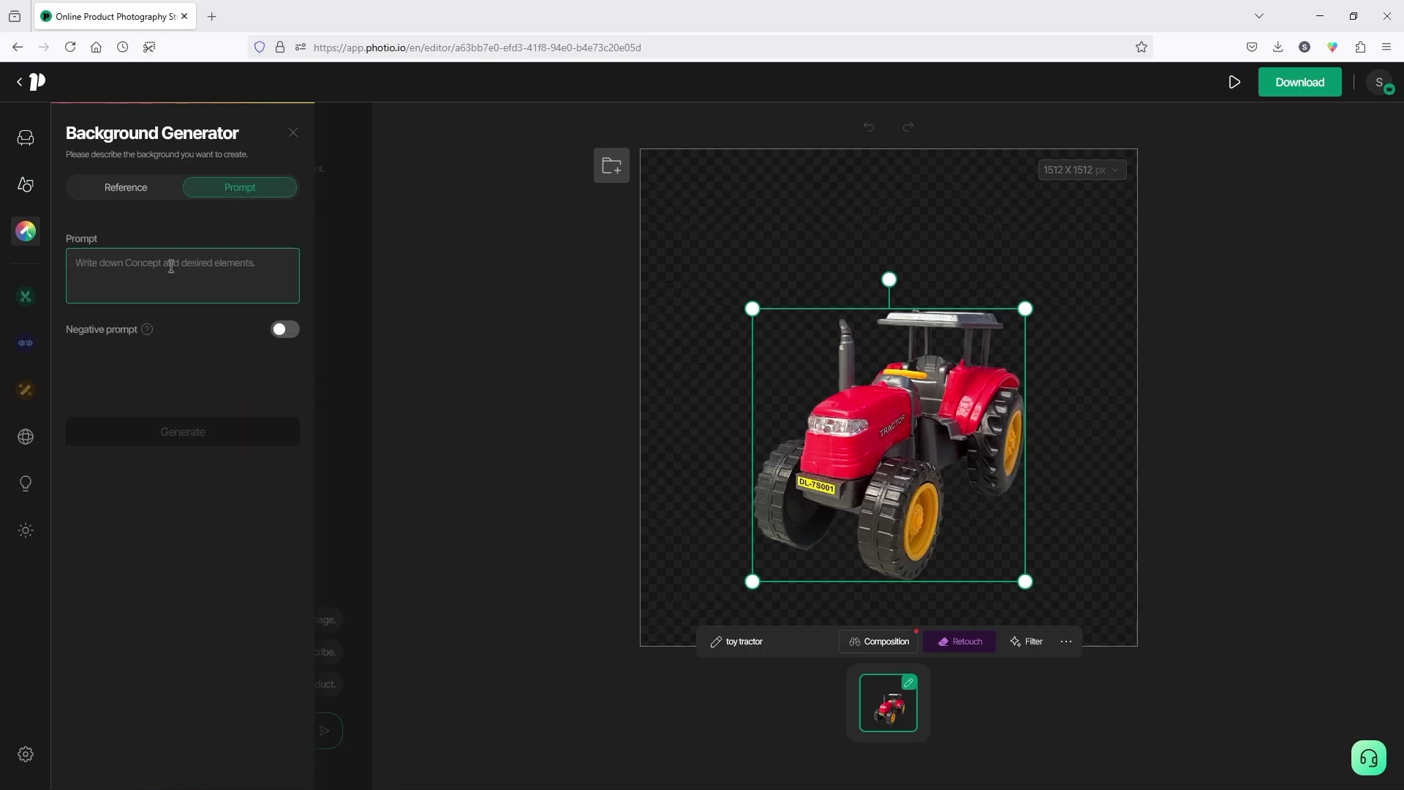
pyautogui.hotkey('ctrl', 'v')
pyautogui.moveTo(298, 291)
pyautogui.mouseDown()
pyautogui.moveTo(300, 256)
pyautogui.moveTo(301, 291)
pyautogui.mouseUp()
pyautogui.scroll(-2, 301, 289)
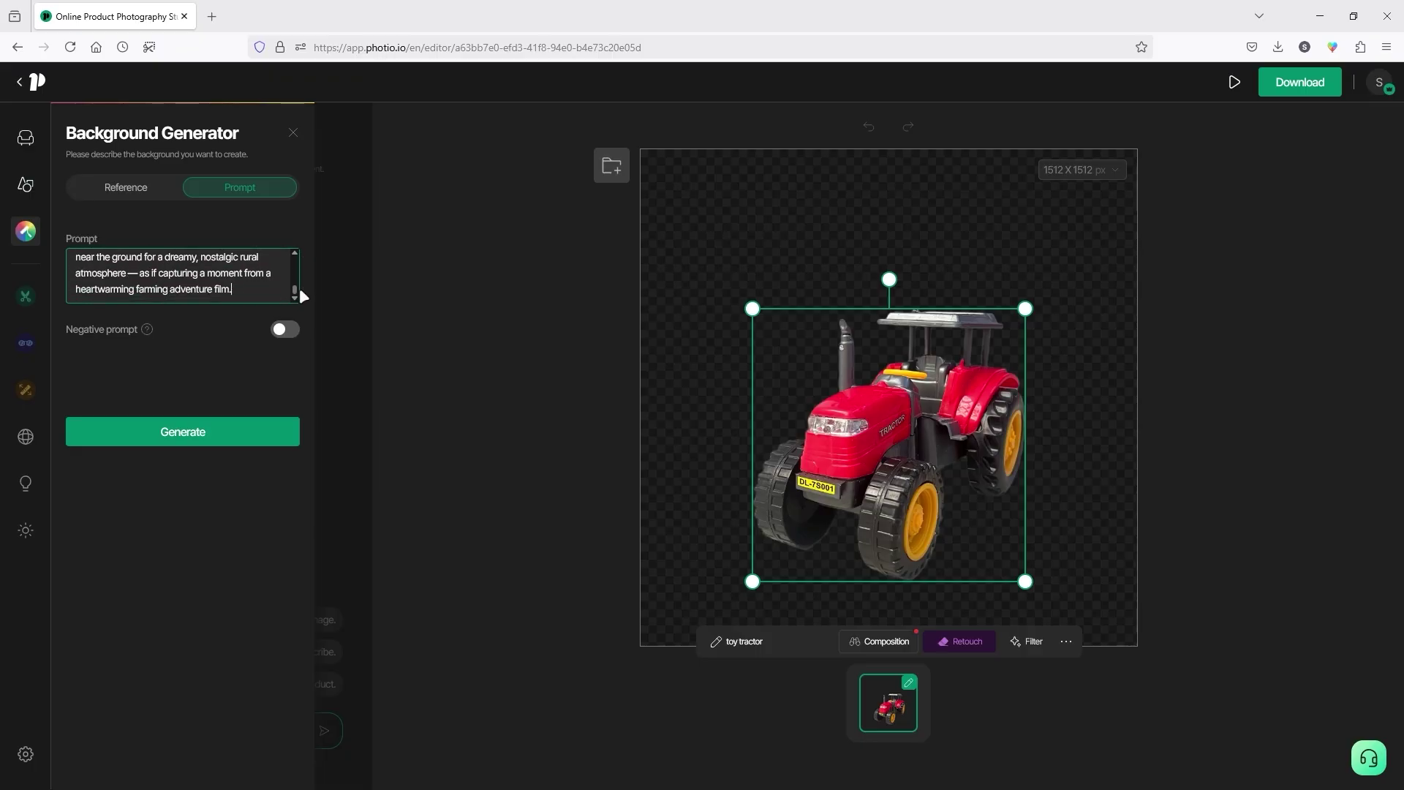
pyautogui.click(286, 330)
pyautogui.click(175, 364)
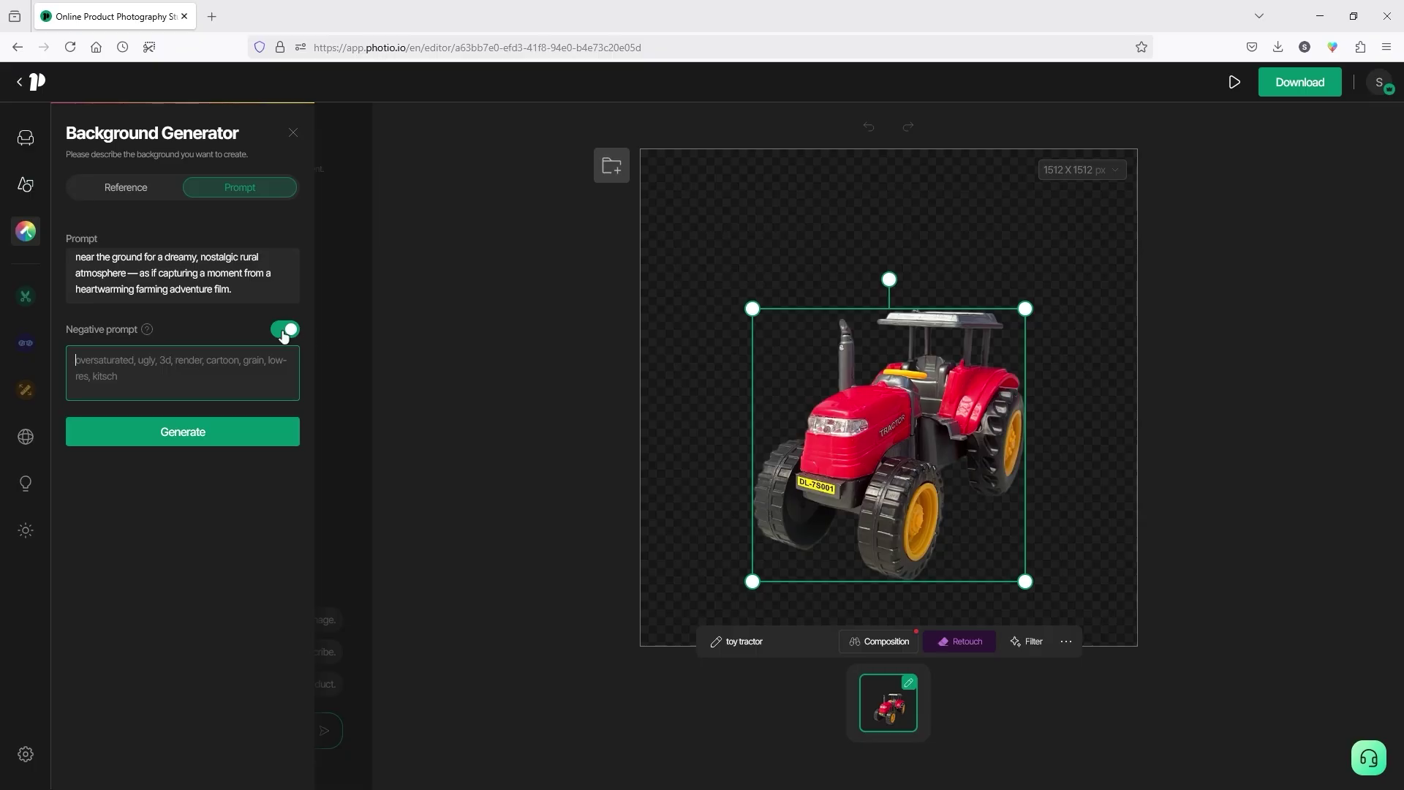
pyautogui.click(285, 330)
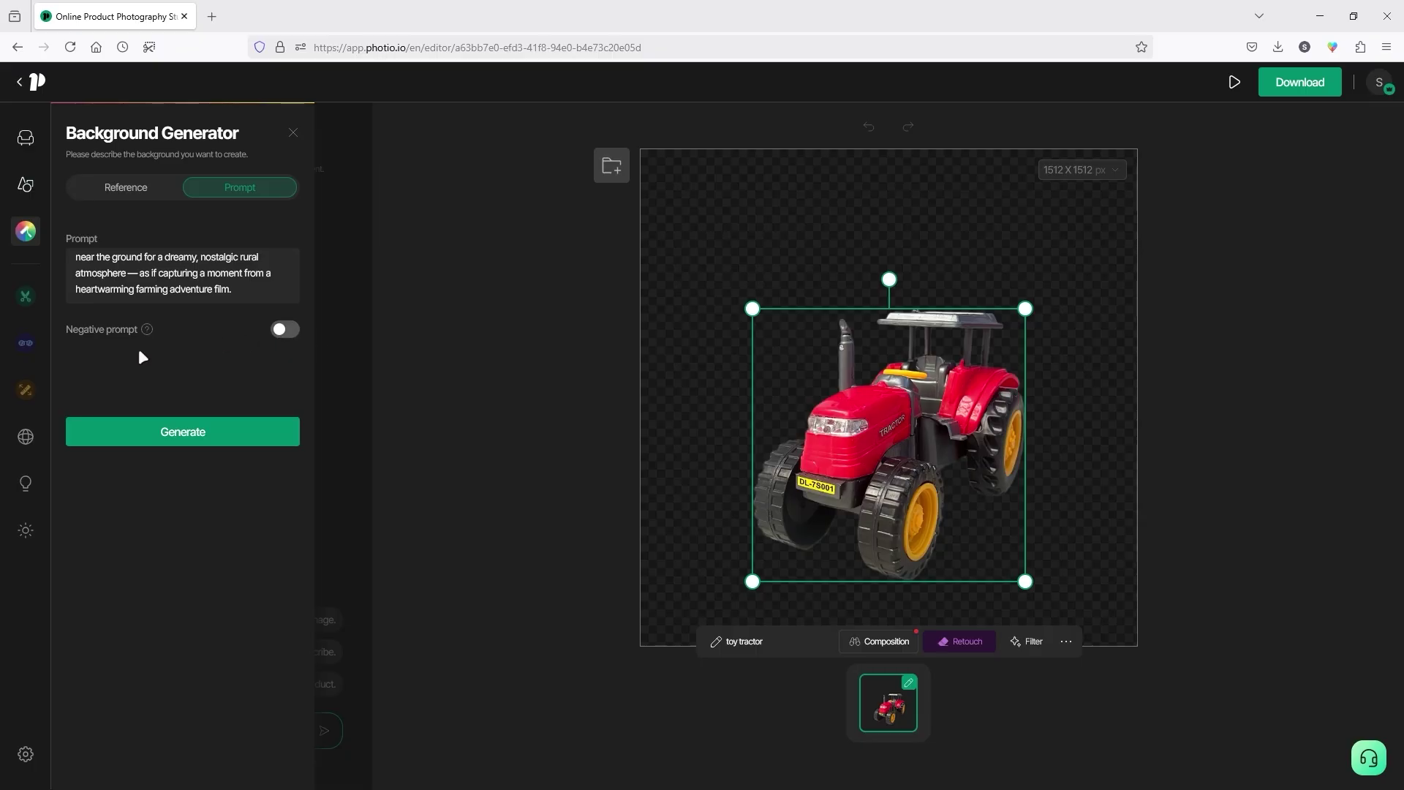
# - Generate the tractor's background from the prompt and dismiss the "Optimize with Your Own AI!" feedback dialog
pyautogui.click(180, 438)
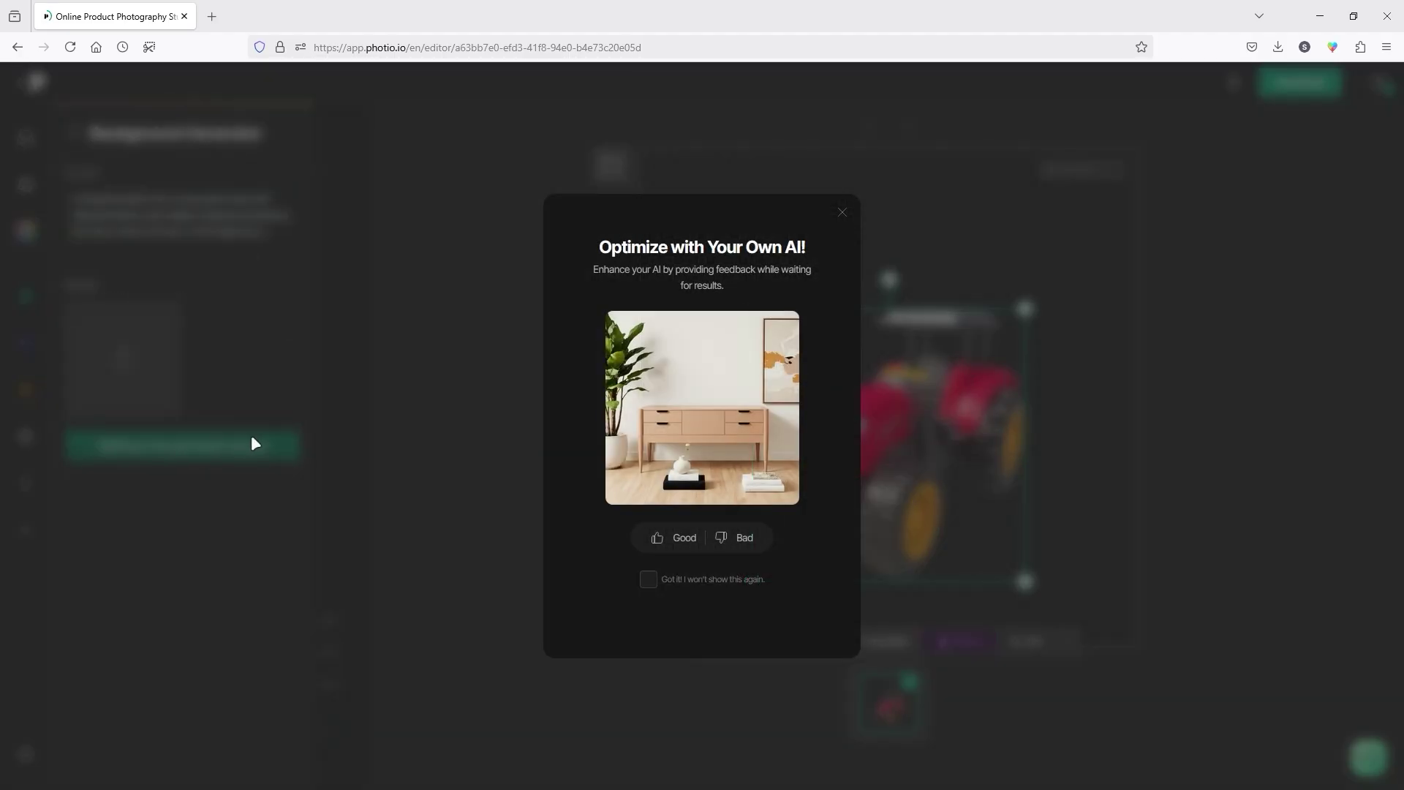
pyautogui.click(844, 212)
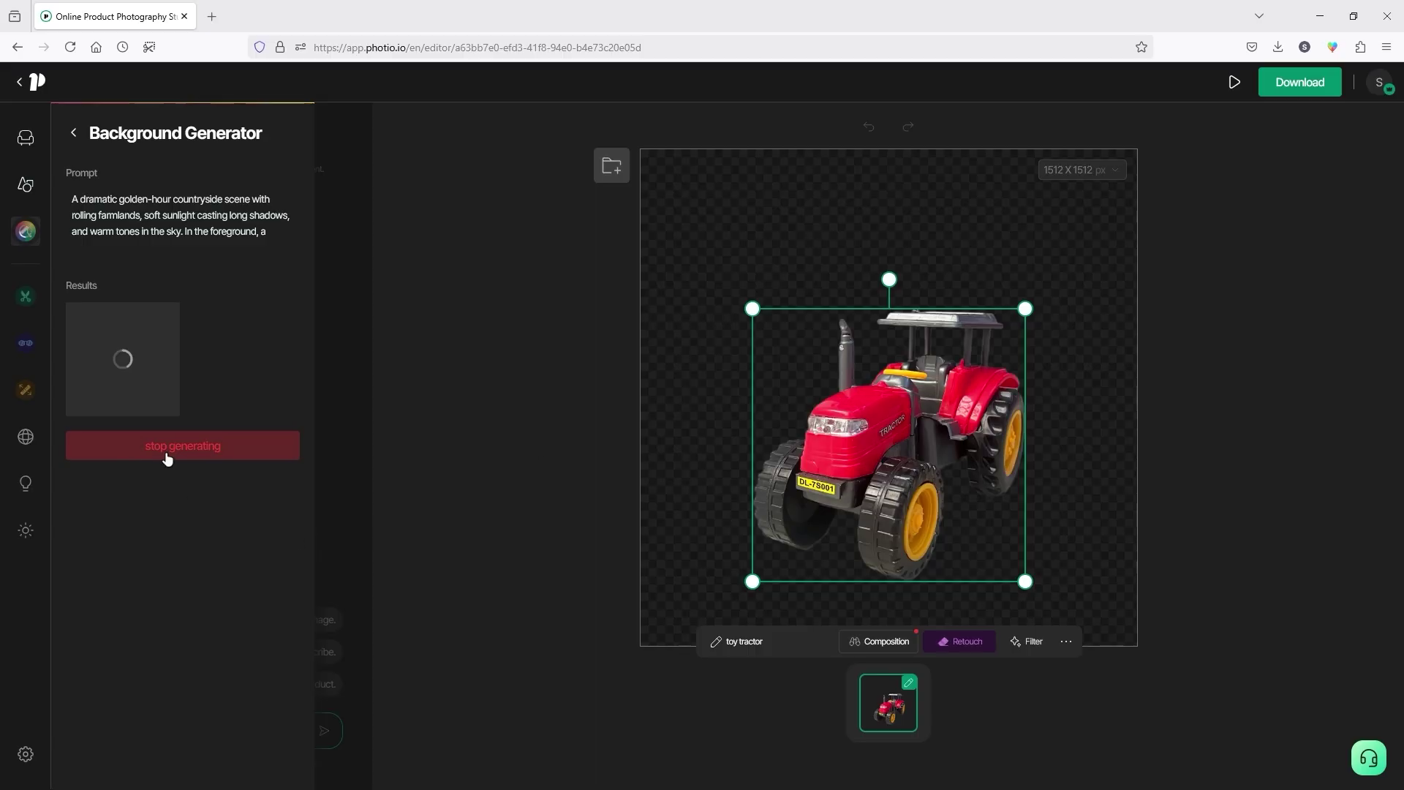
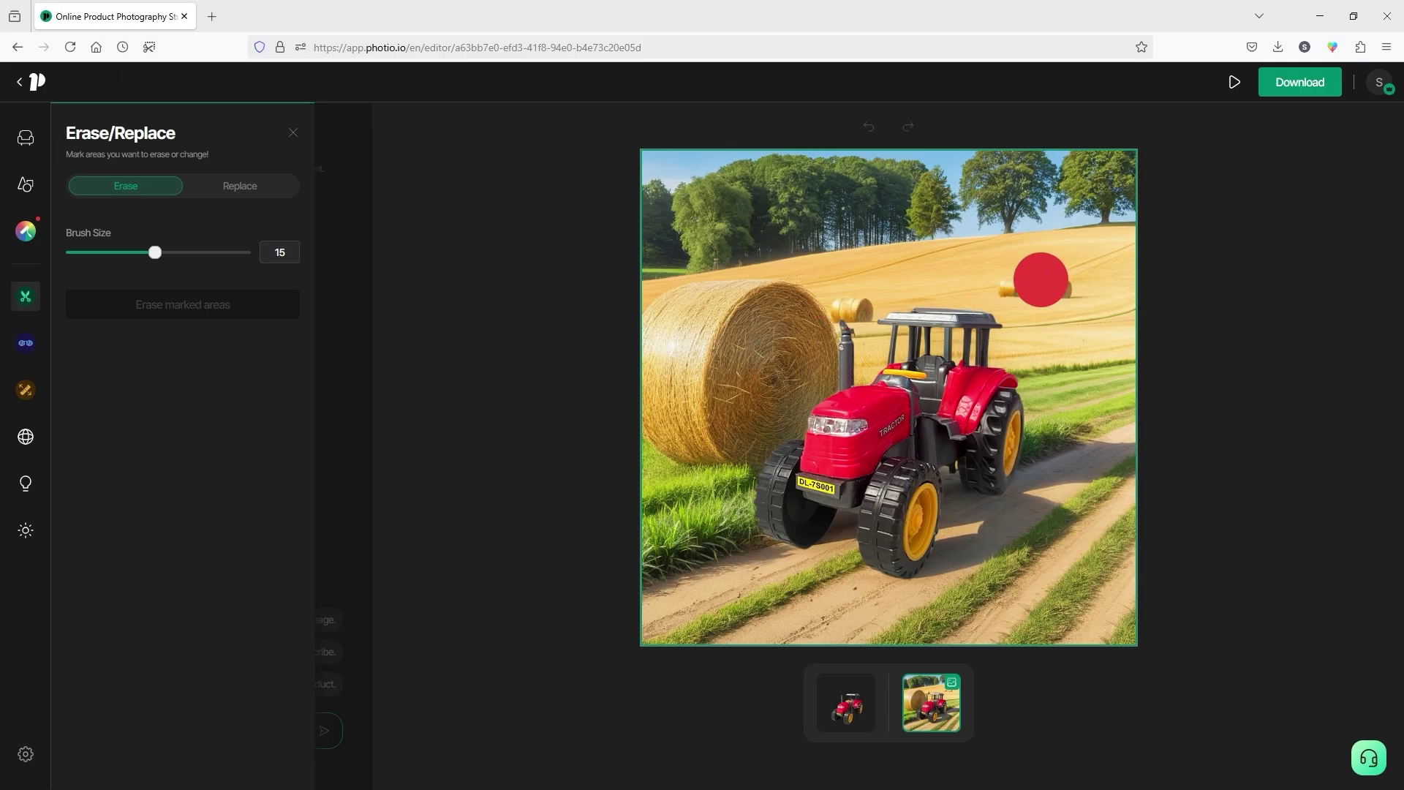
# - Erase the small single hay bale in the field behind the tractor with brush size 8 and use the erased result
pyautogui.click(240, 186)
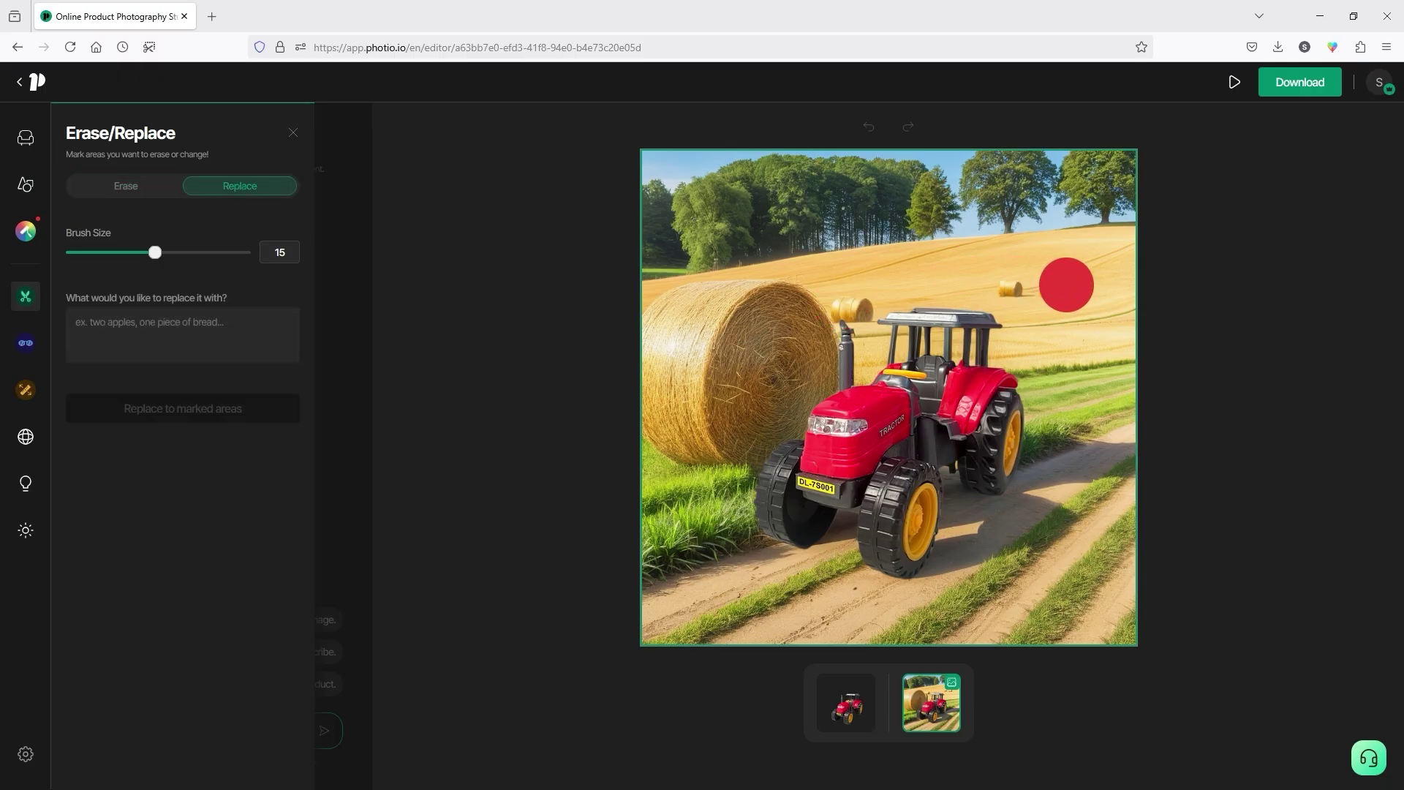
pyautogui.click(131, 190)
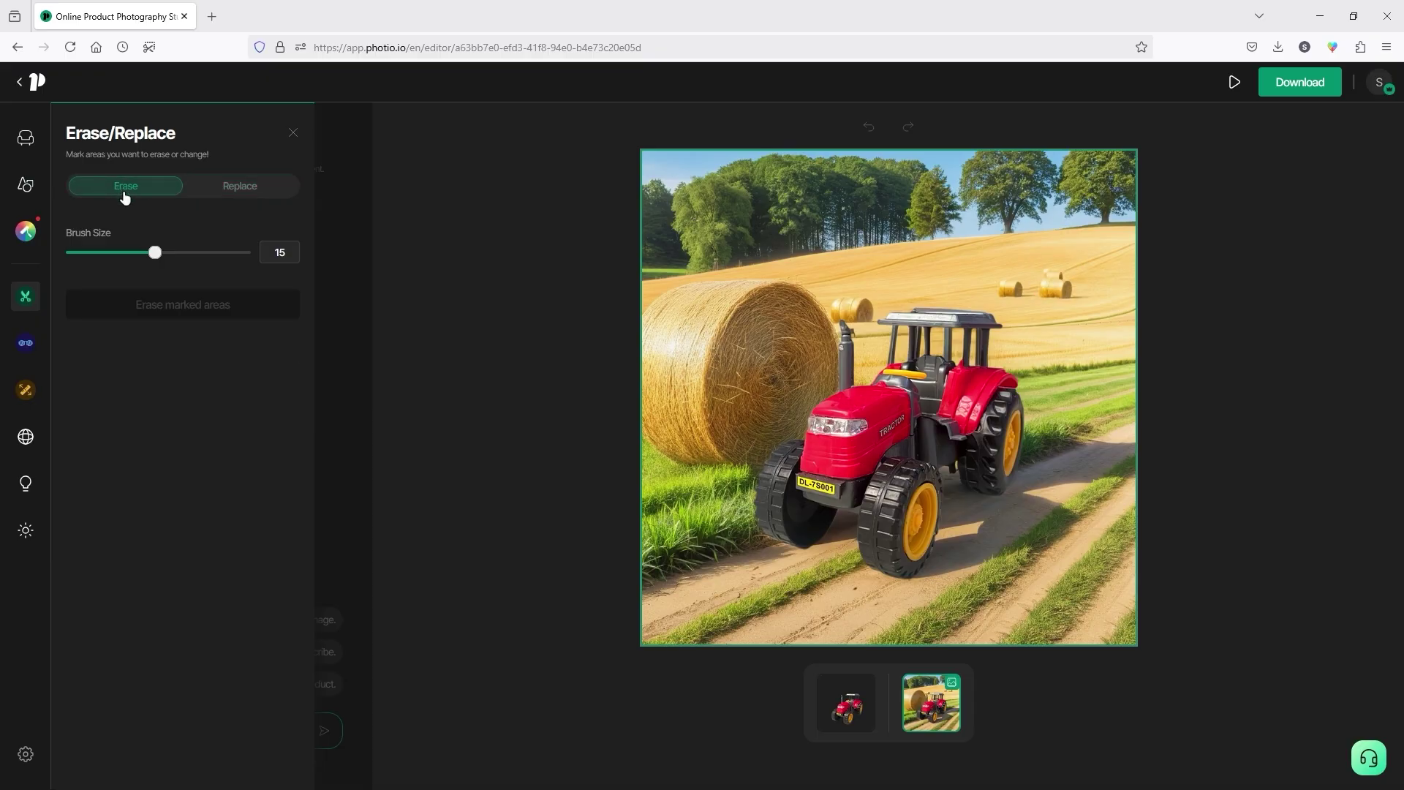
pyautogui.moveTo(155, 256)
pyautogui.mouseDown()
pyautogui.moveTo(101, 256)
pyautogui.moveTo(129, 259)
pyautogui.moveTo(114, 255)
pyautogui.mouseUp()
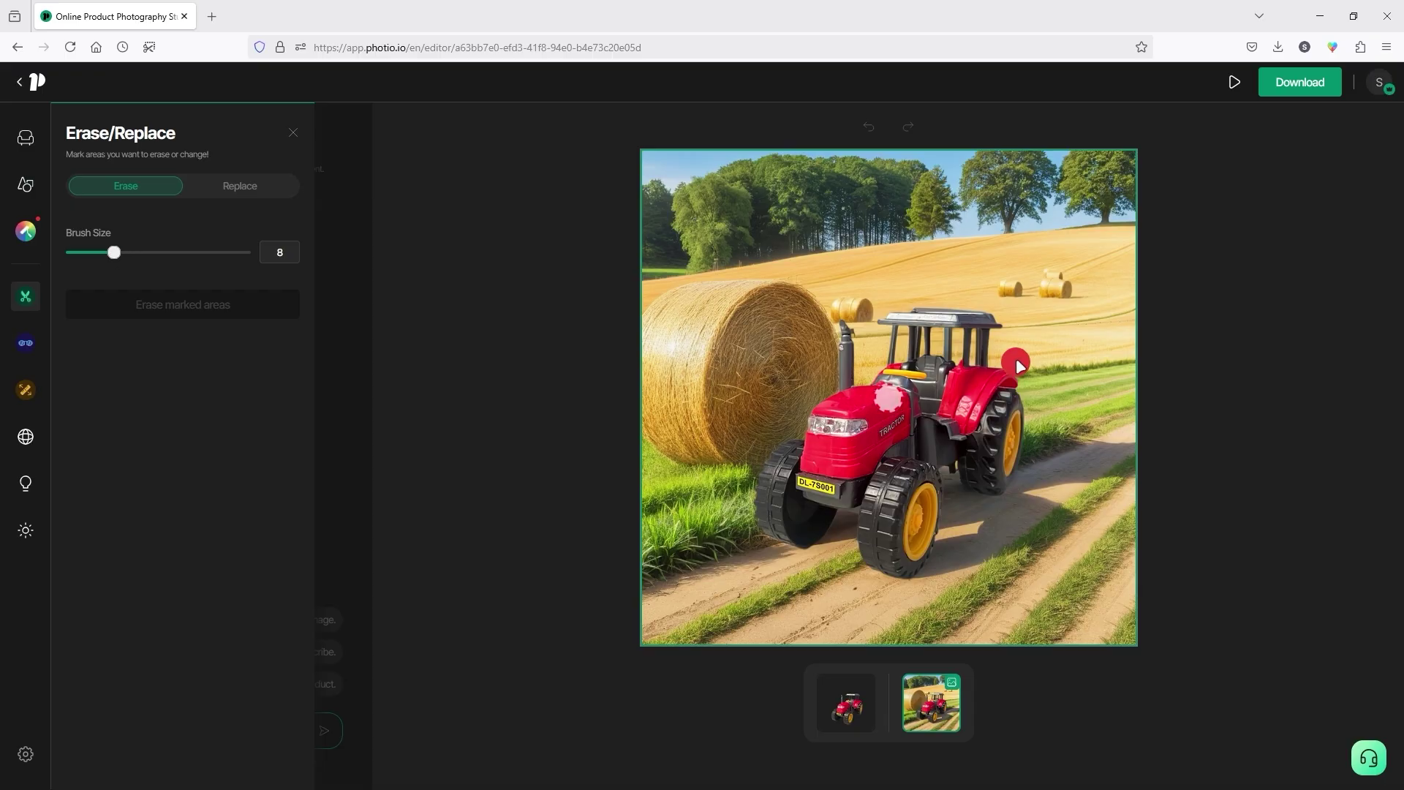
pyautogui.click(1014, 287)
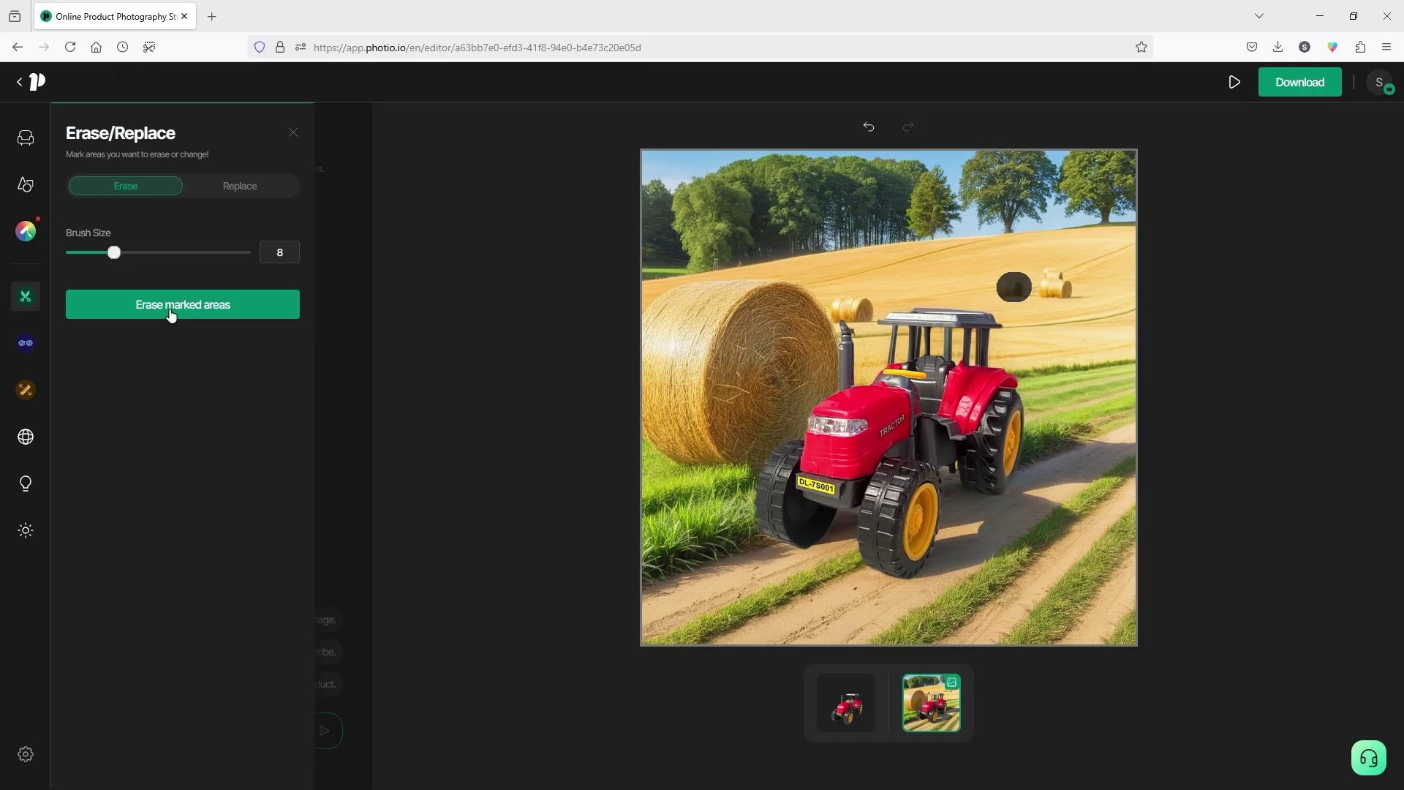
pyautogui.click(229, 315)
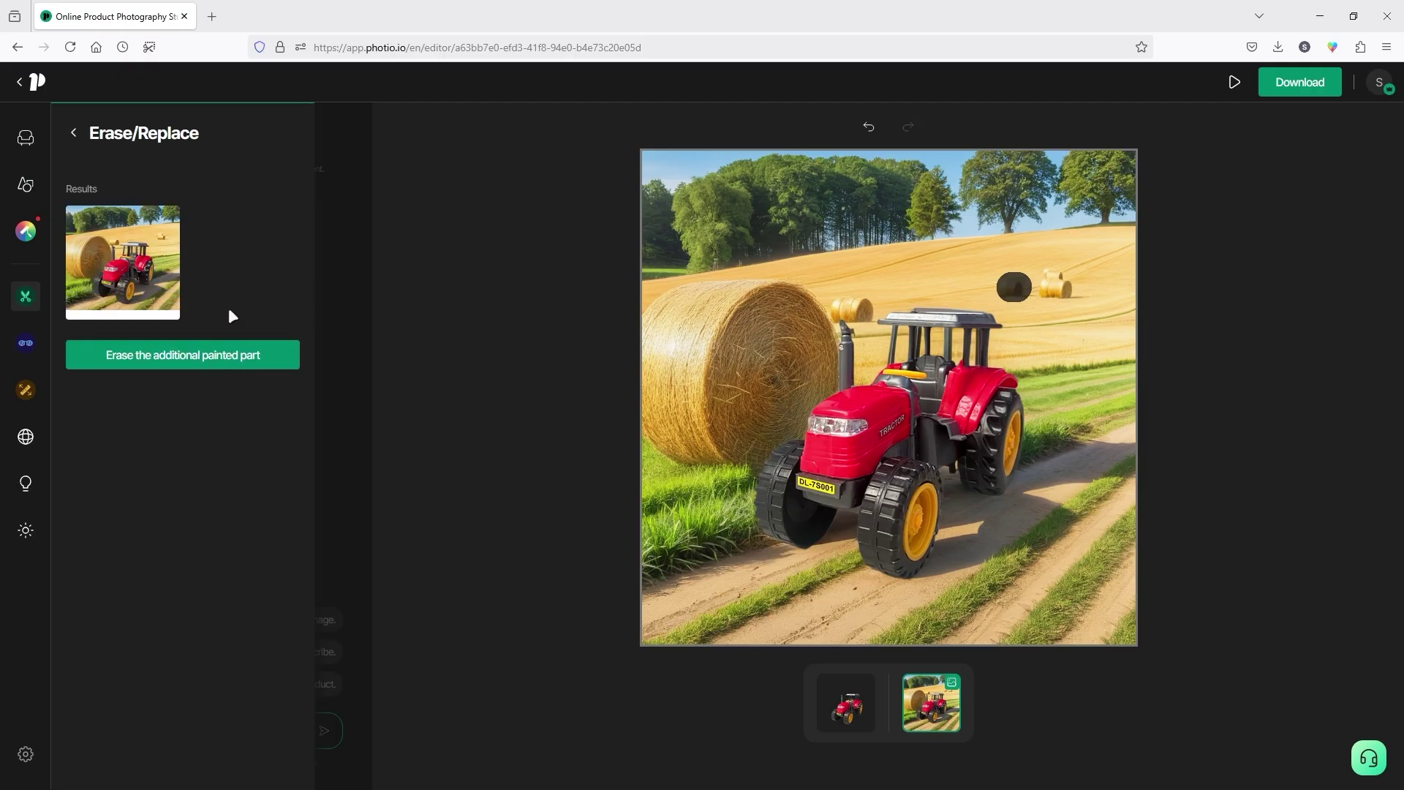
pyautogui.click(142, 256)
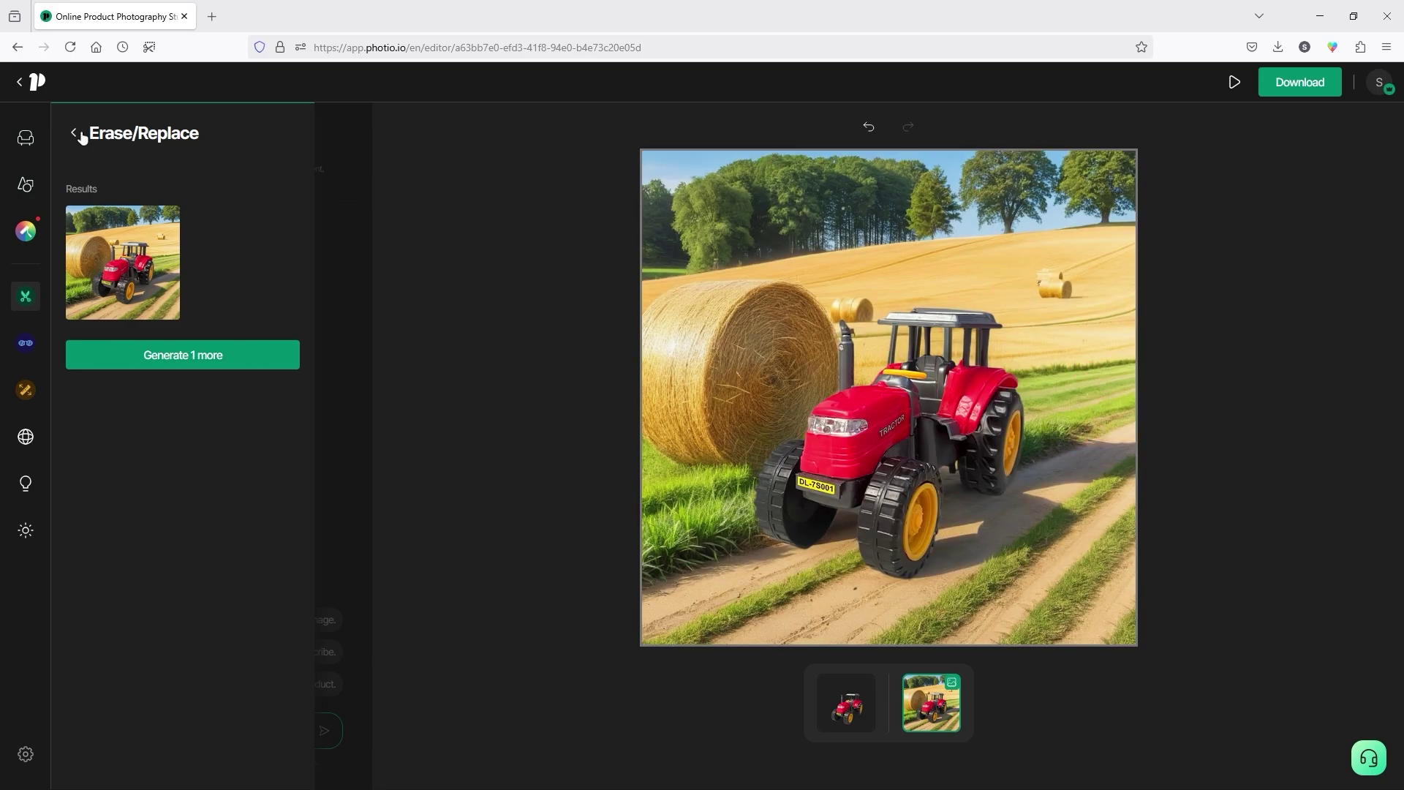
pyautogui.click(74, 133)
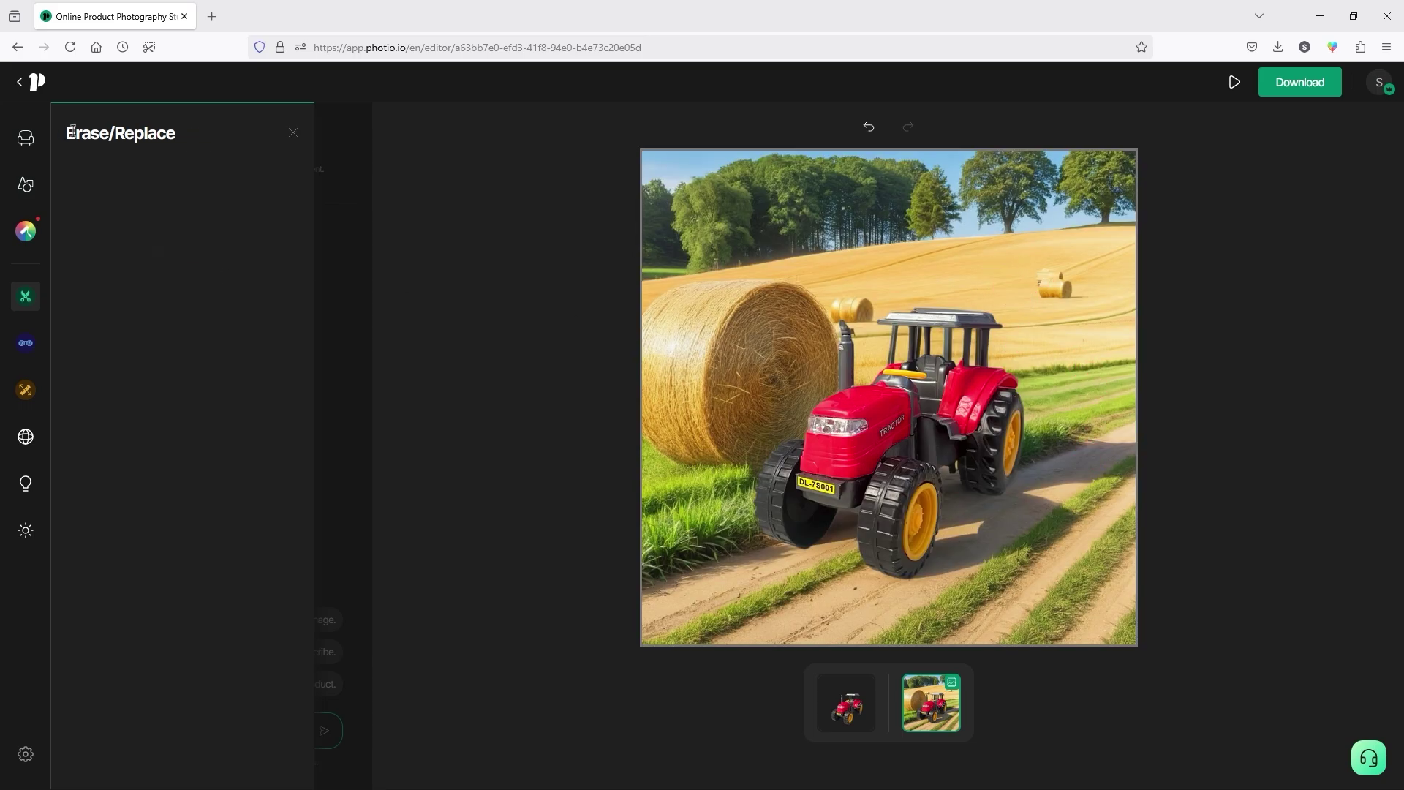
pyautogui.click(292, 135)
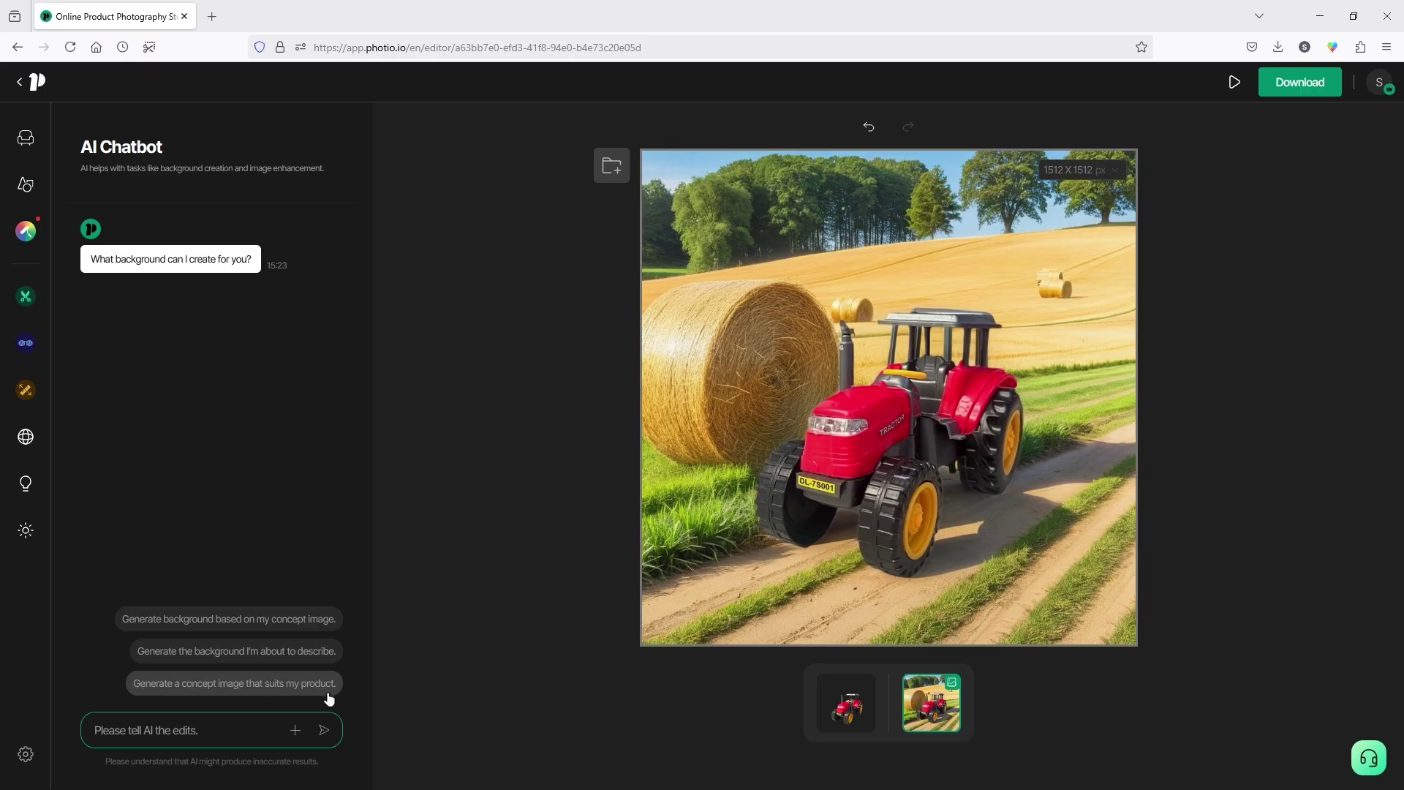
# - Look through the Product Filter adjustments, try the Delicious, Luxurious and Clear filters on the tractor, and restore Original
pyautogui.click(203, 730)
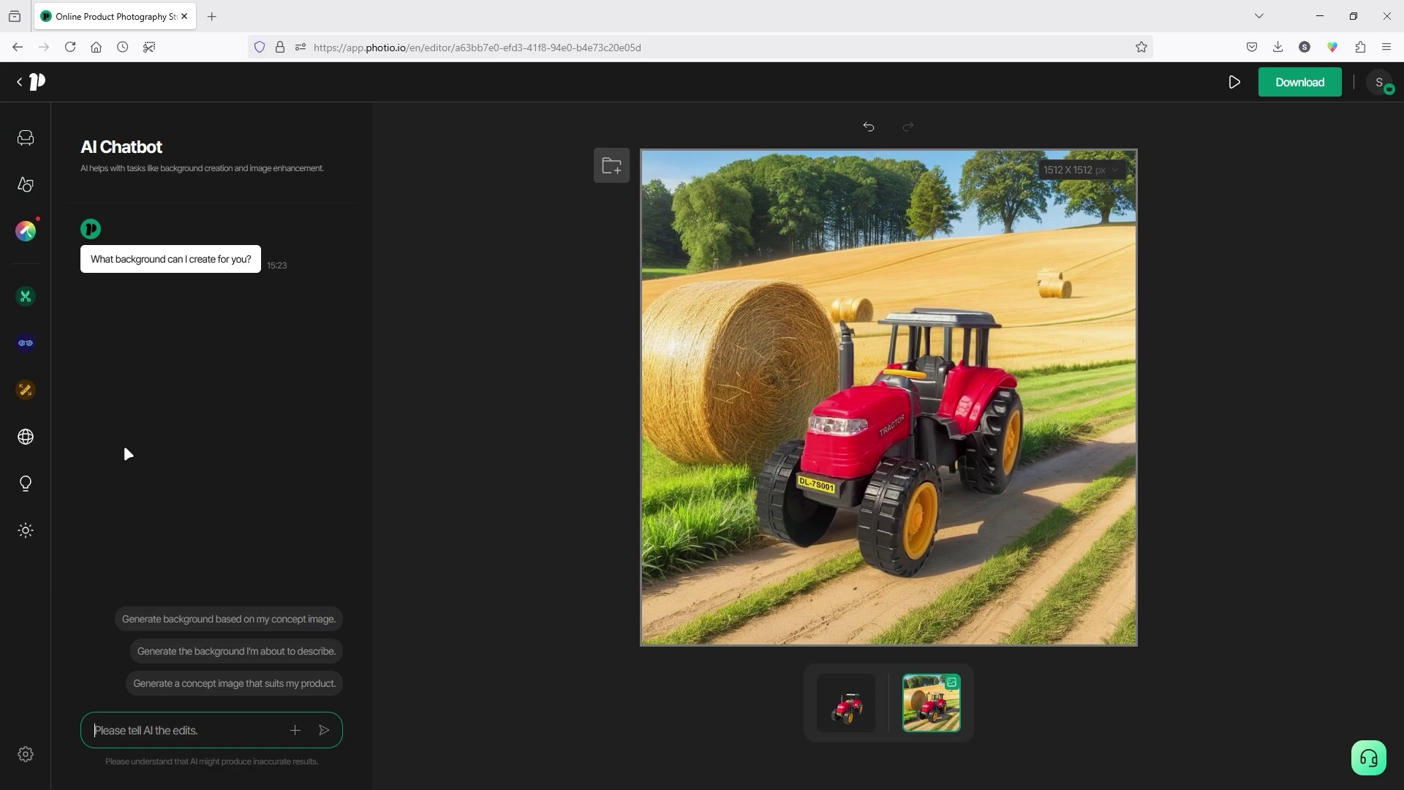
pyautogui.moveTo(786, 282)
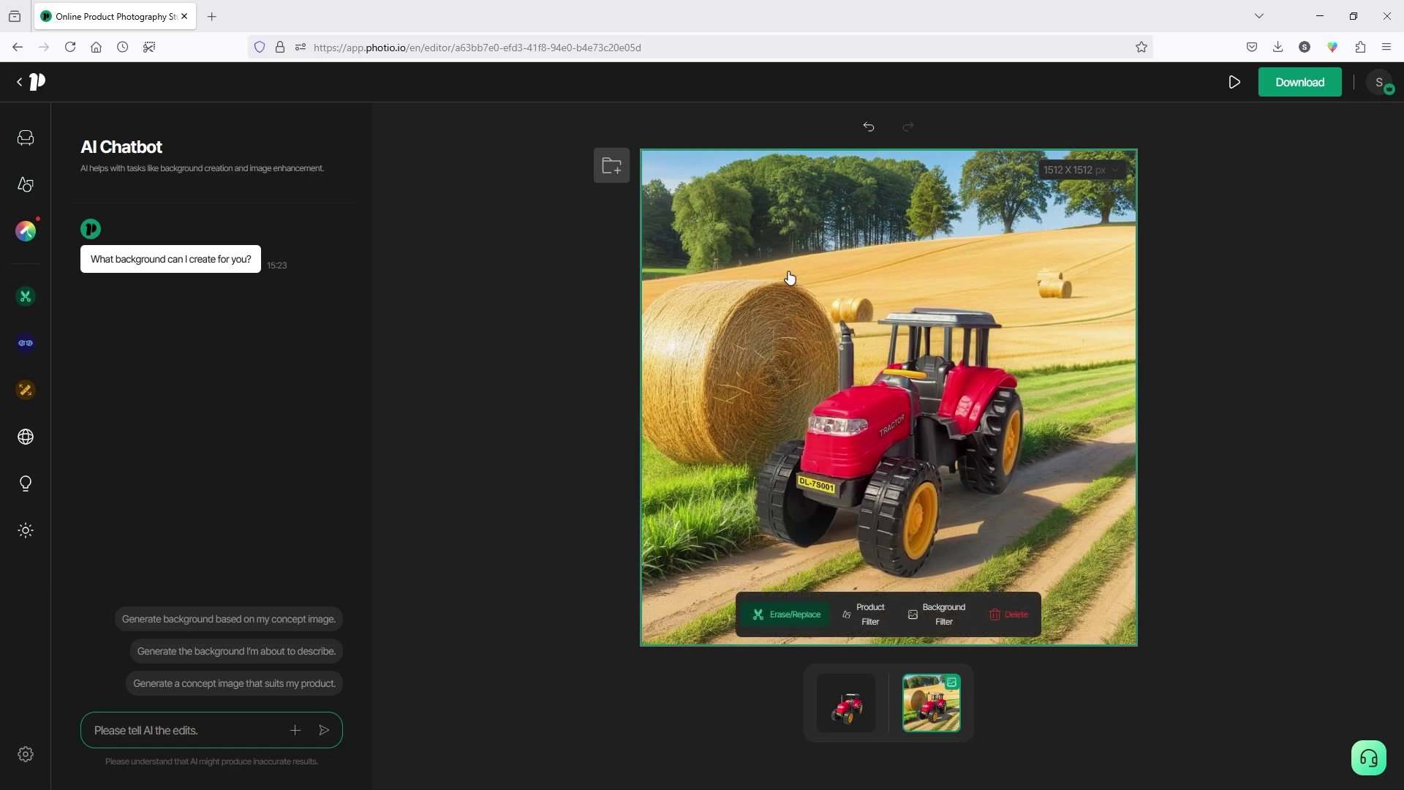
pyautogui.click(870, 625)
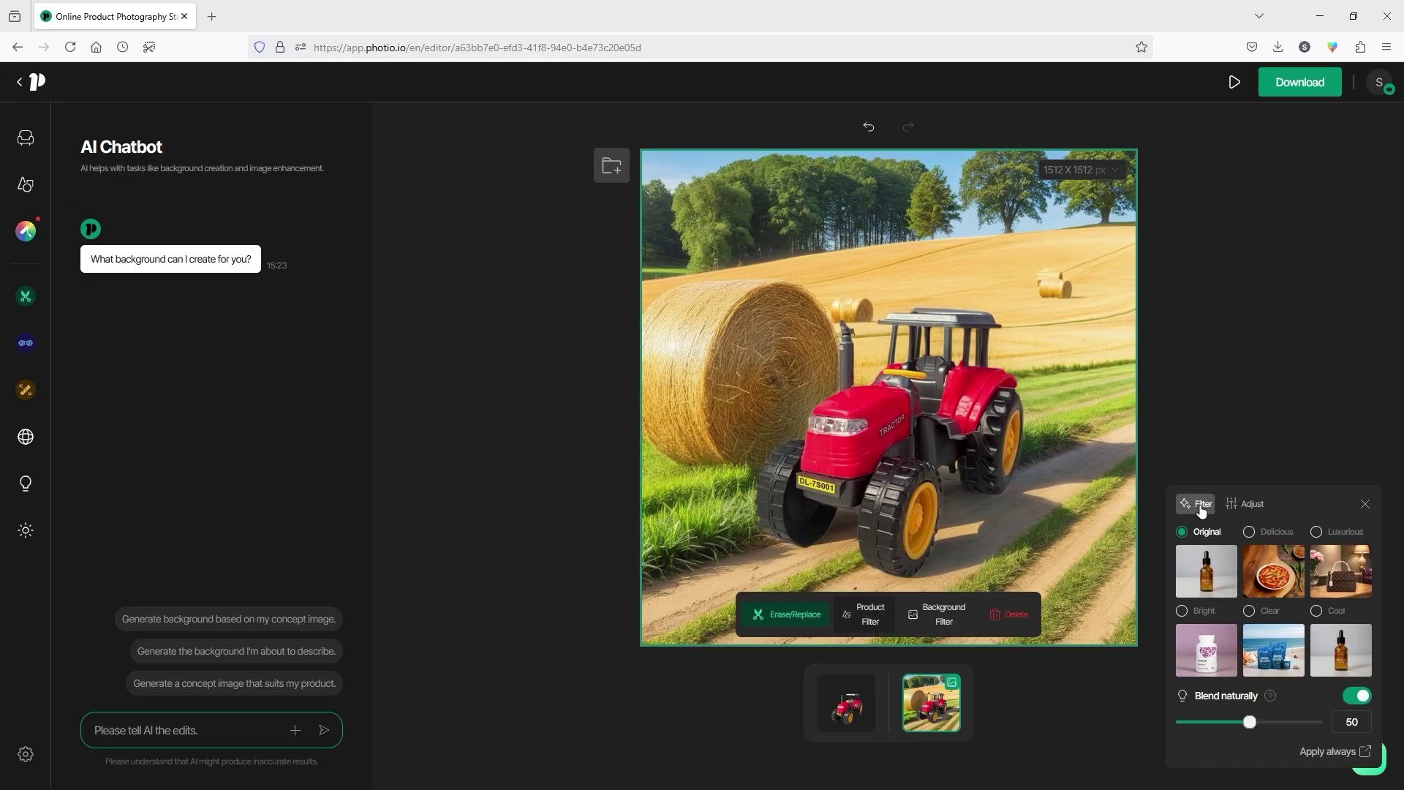
pyautogui.click(1253, 506)
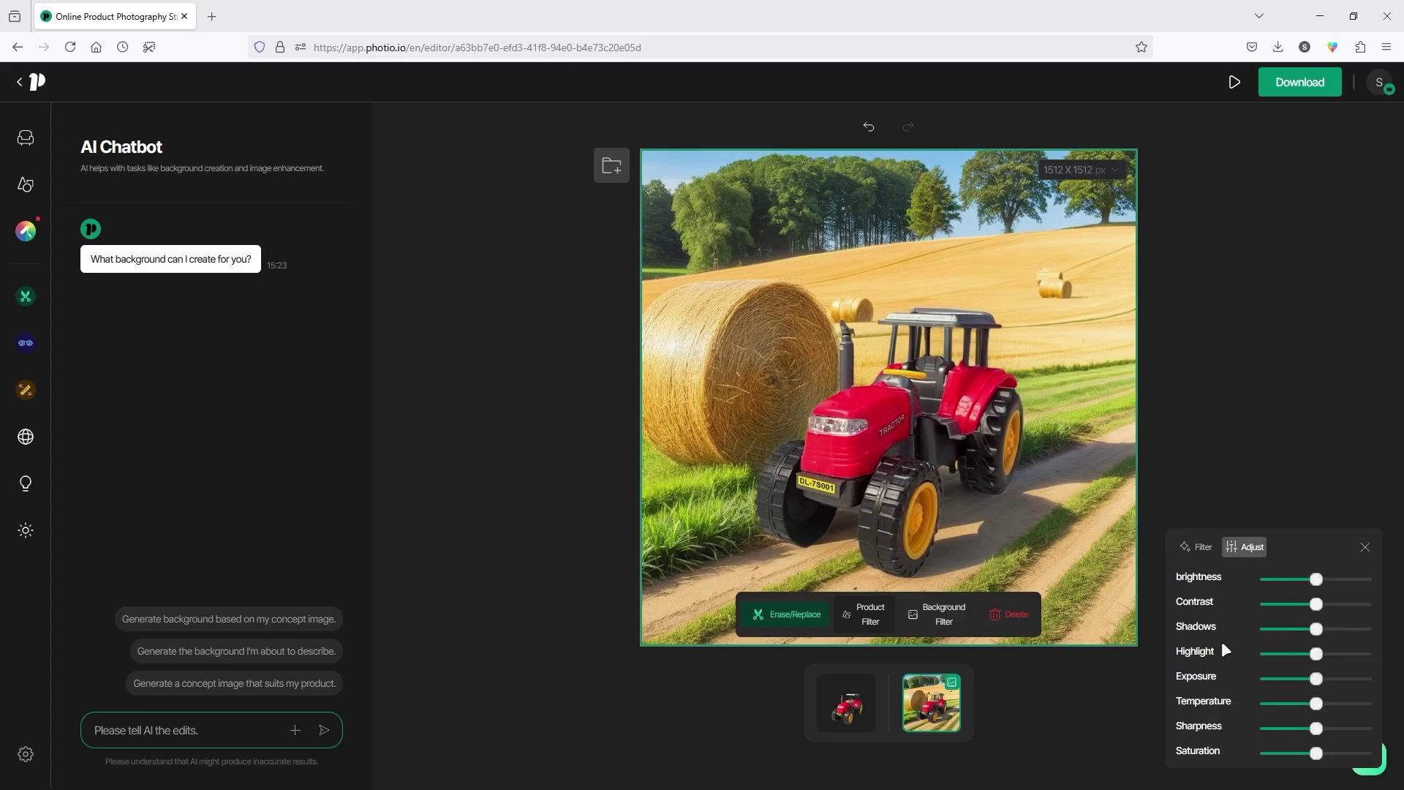
pyautogui.click(1203, 549)
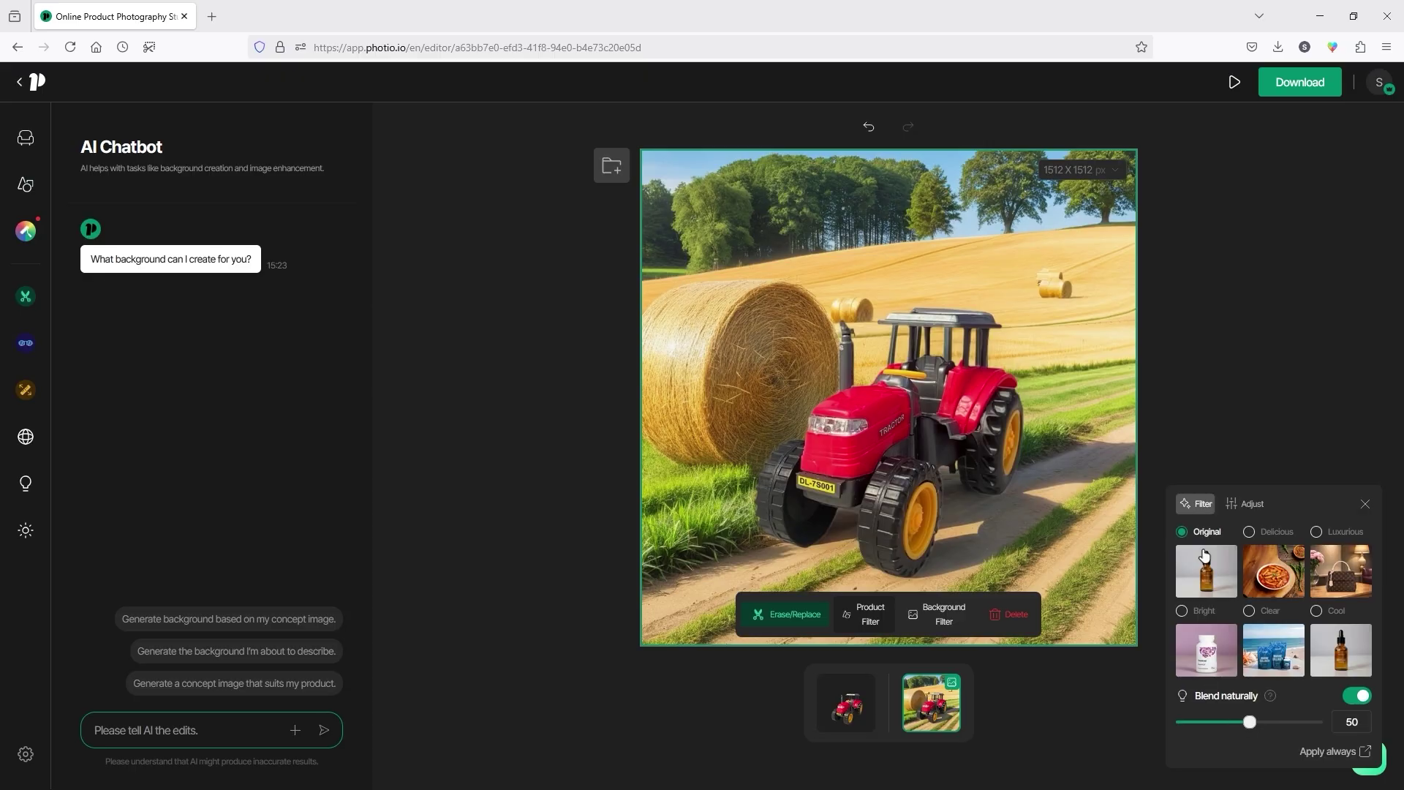
pyautogui.click(1286, 581)
pyautogui.click(1356, 585)
pyautogui.click(1279, 650)
pyautogui.click(1236, 582)
pyautogui.click(1365, 504)
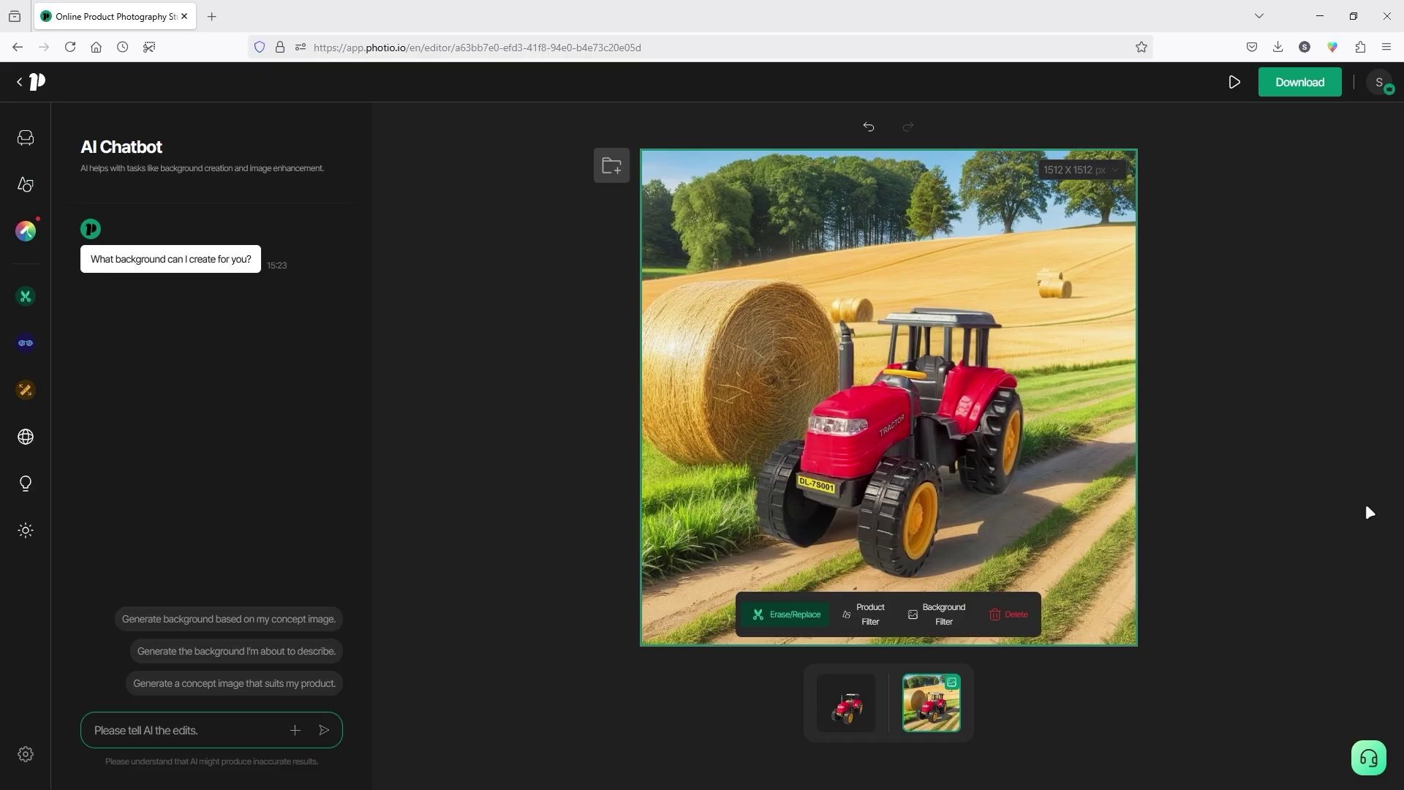
# - Try the Delicious filter on the background, restore Original, and look over the background adjustment options
pyautogui.click(952, 623)
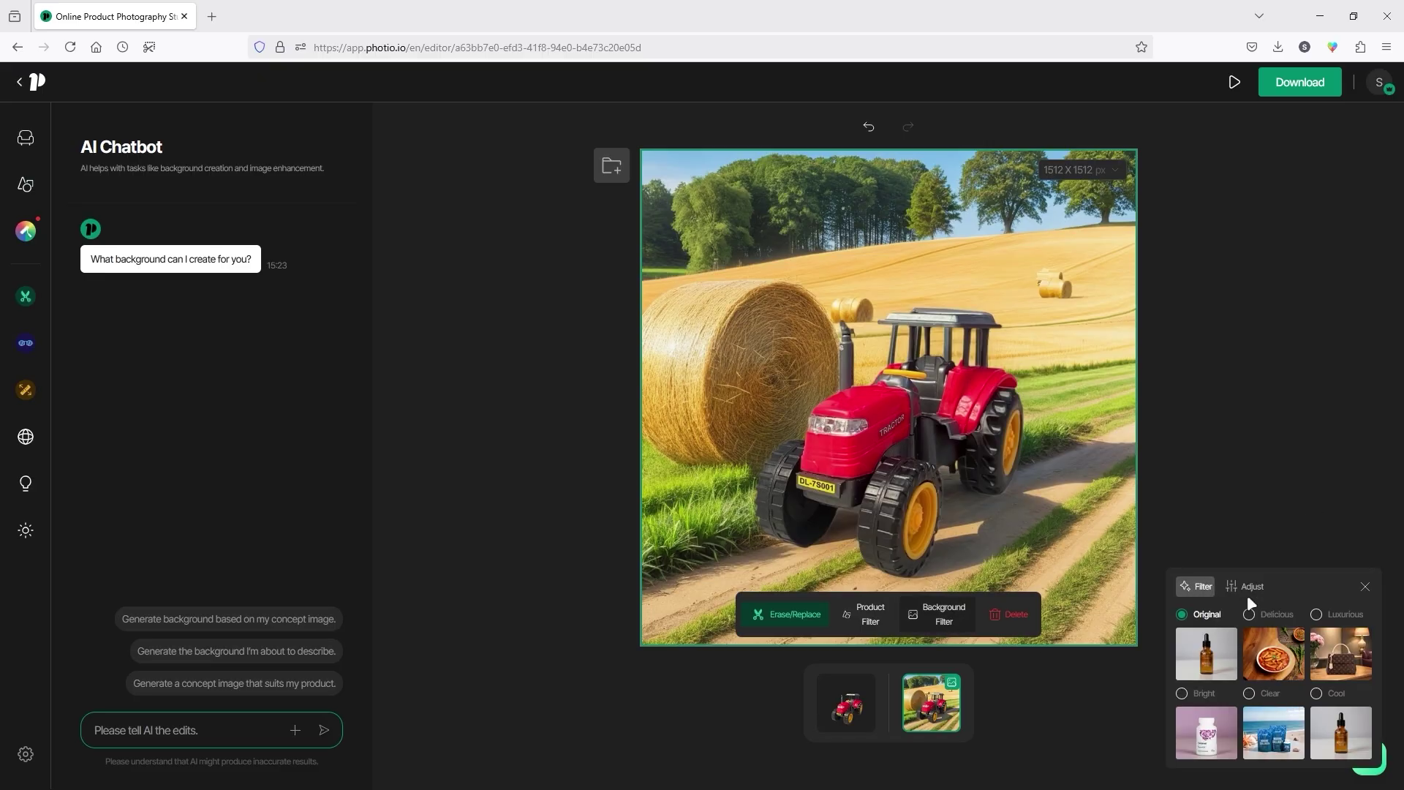
pyautogui.click(1279, 656)
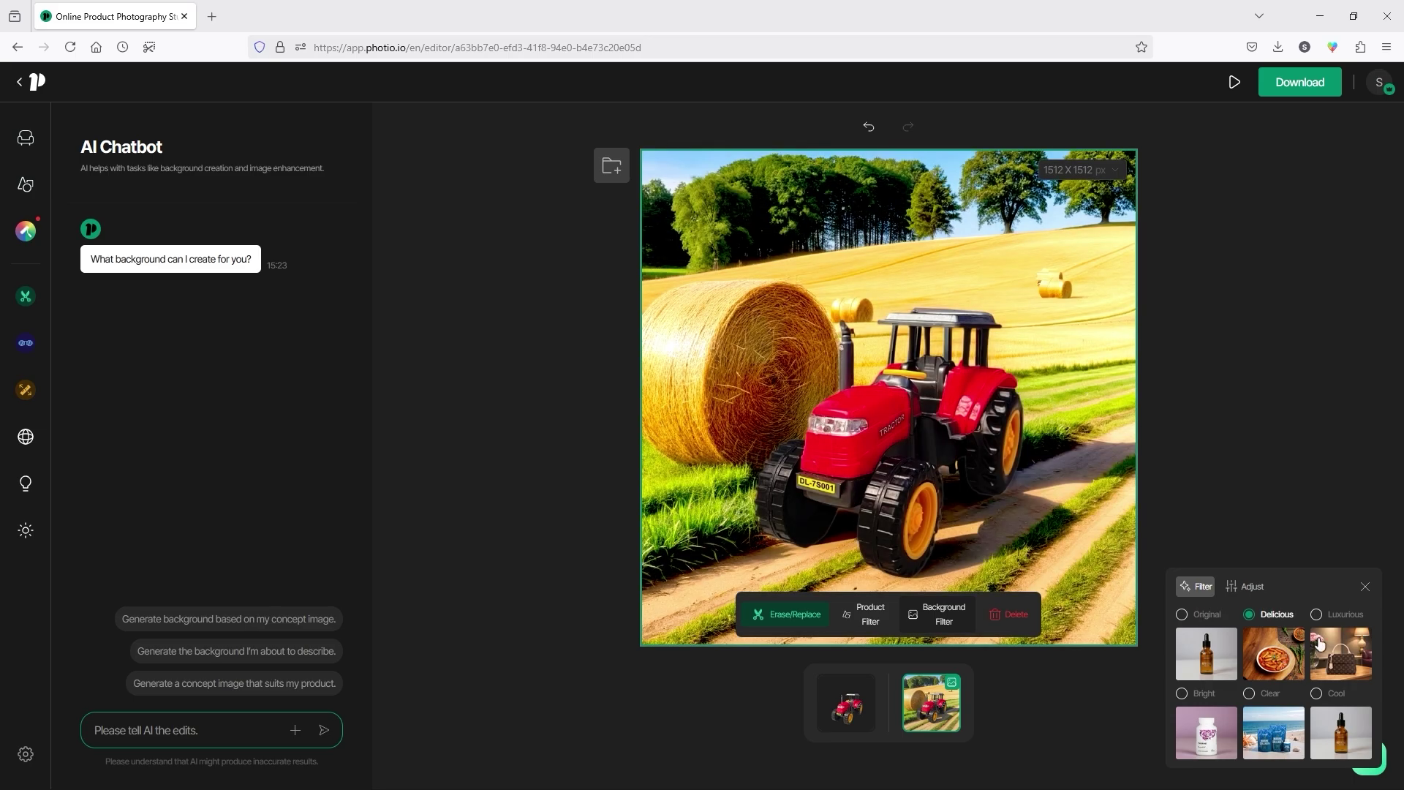
pyautogui.click(1211, 651)
pyautogui.click(1263, 596)
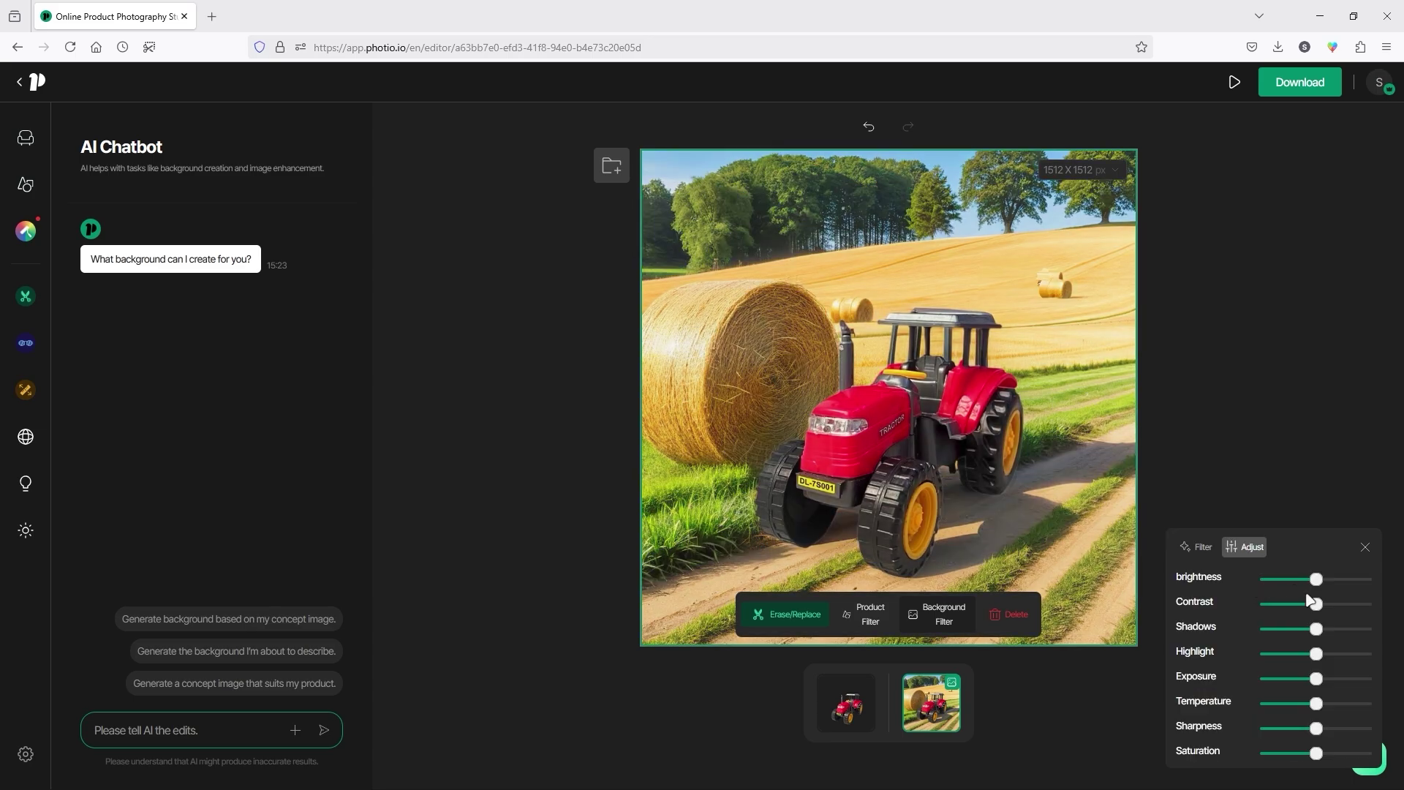
pyautogui.click(1192, 550)
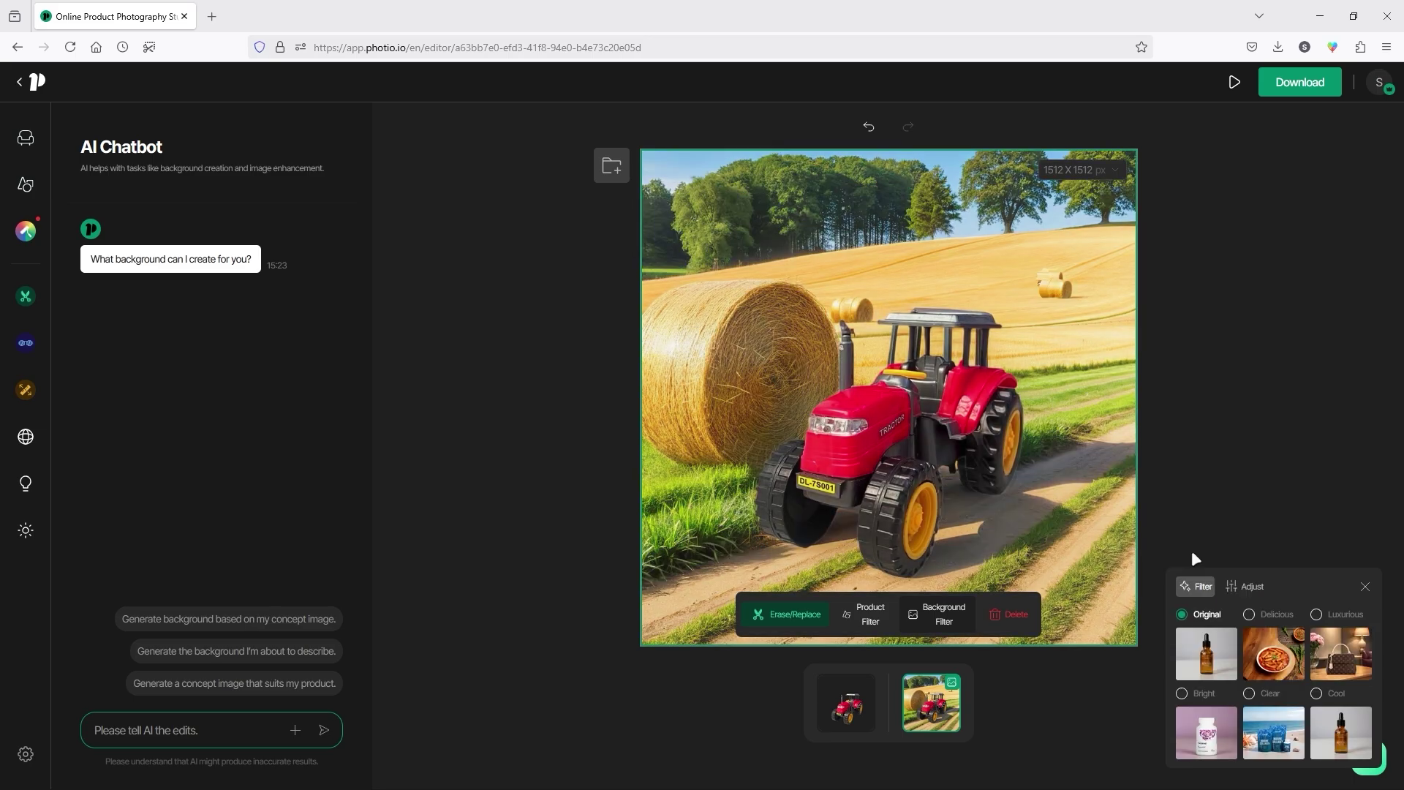
pyautogui.click(1365, 587)
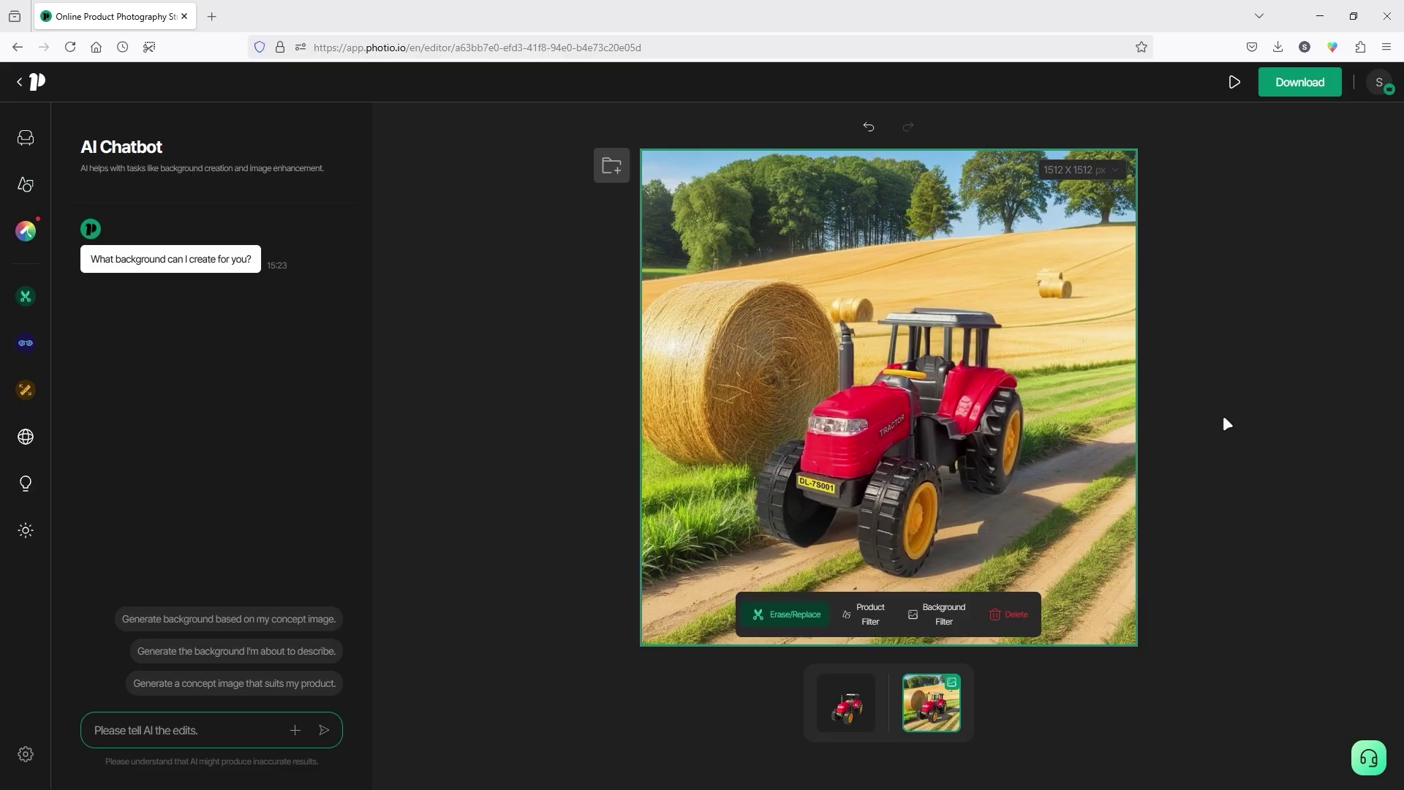
# - Check the available resize ratios and download the tractor image as a .jpg with watermark X at 1:1 (1512 X 1512)
pyautogui.click(1301, 86)
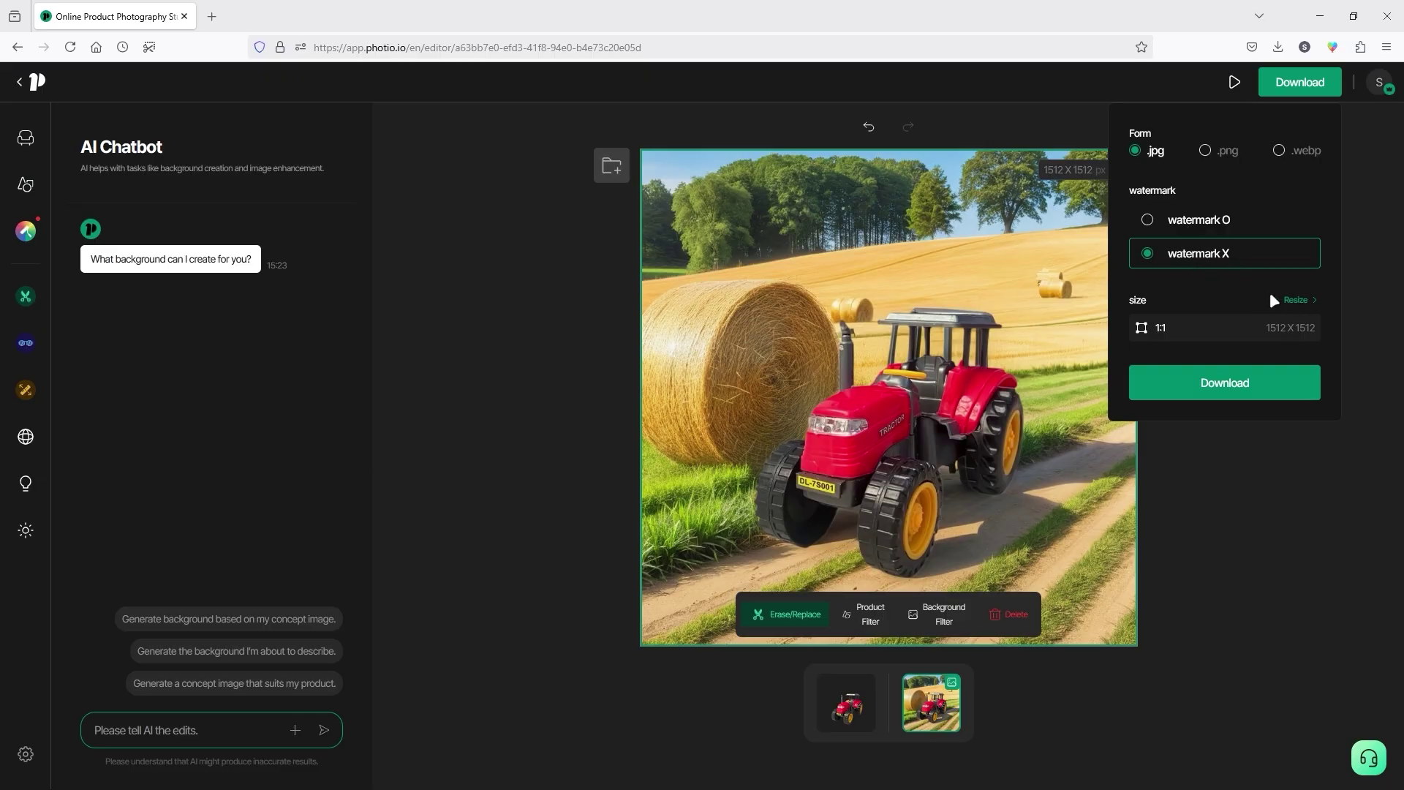
pyautogui.click(1305, 299)
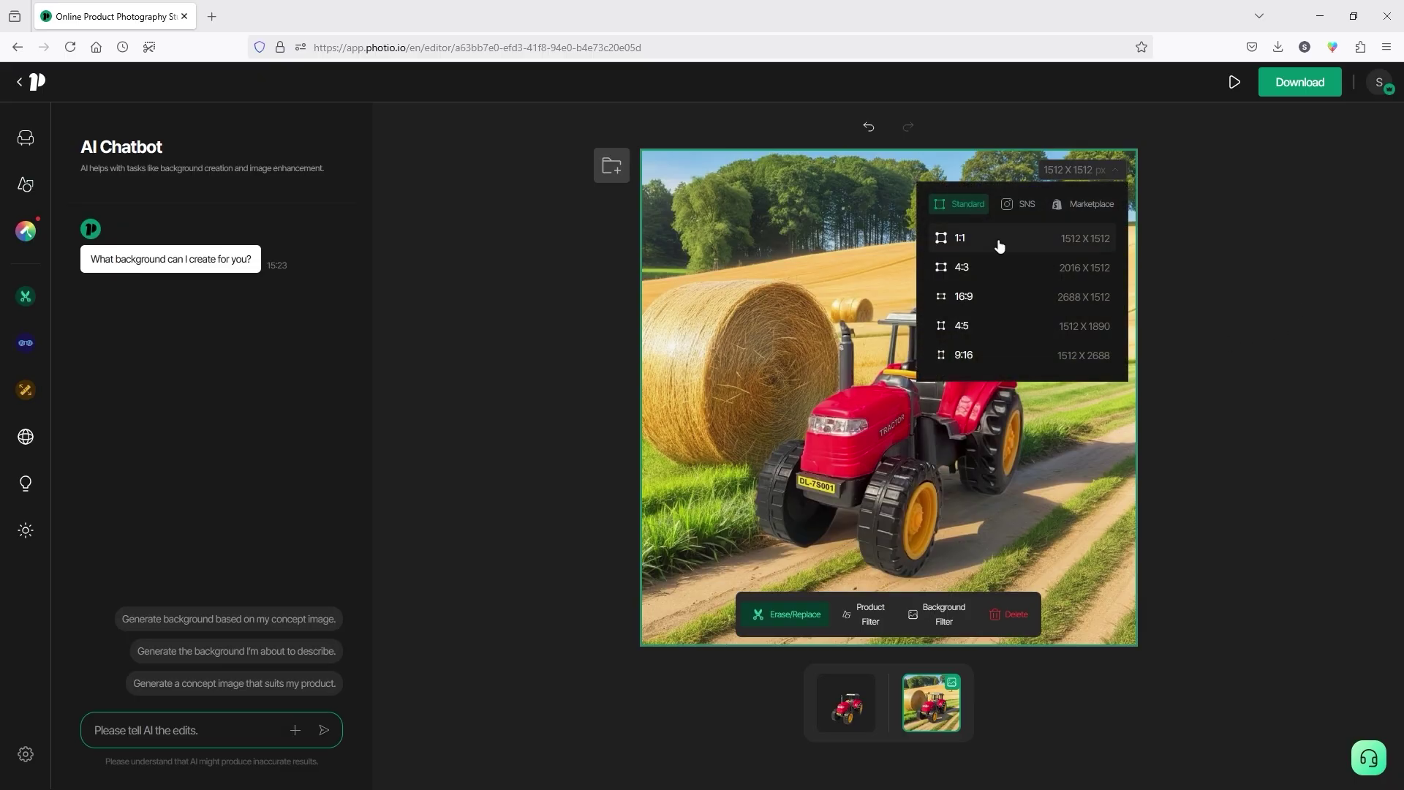
pyautogui.click(1307, 83)
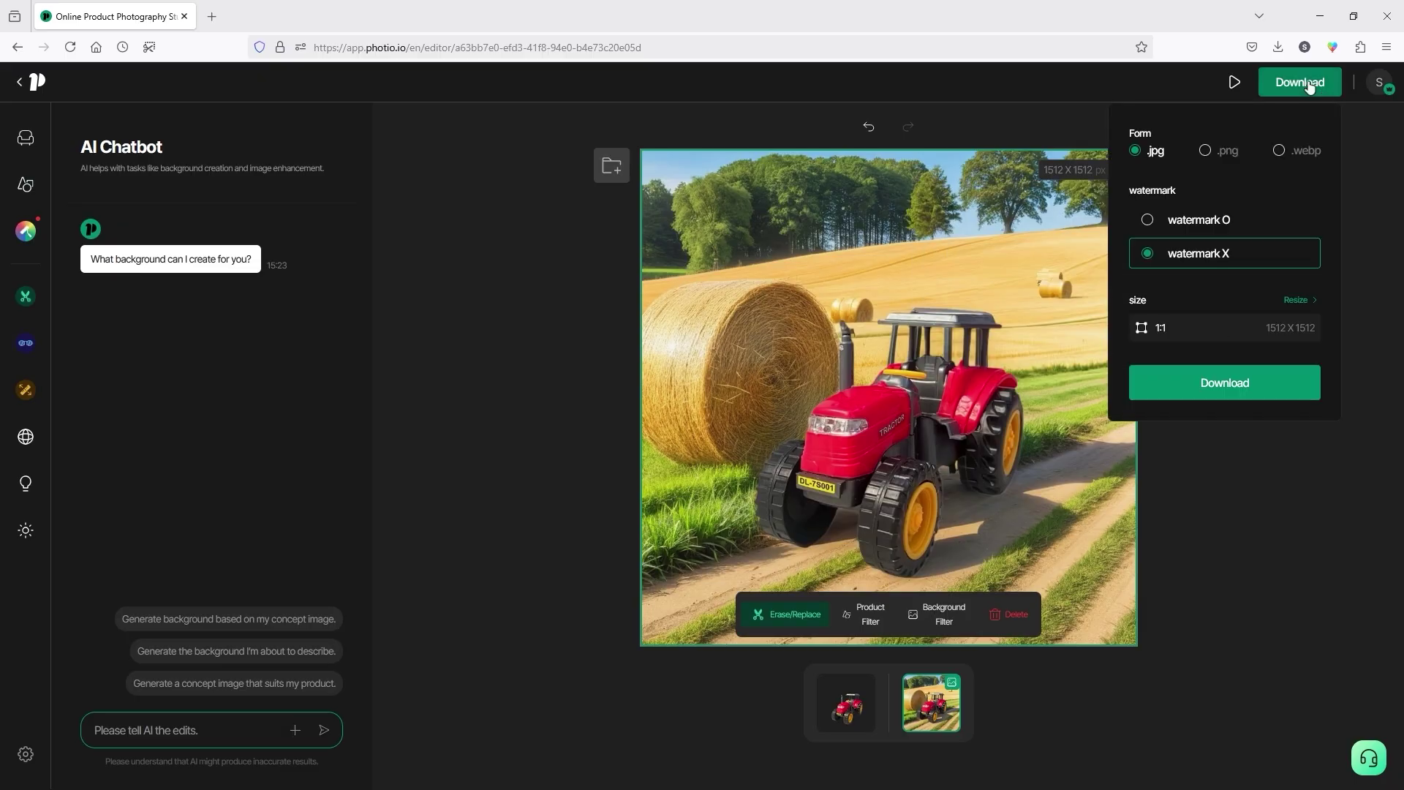
pyautogui.click(1222, 384)
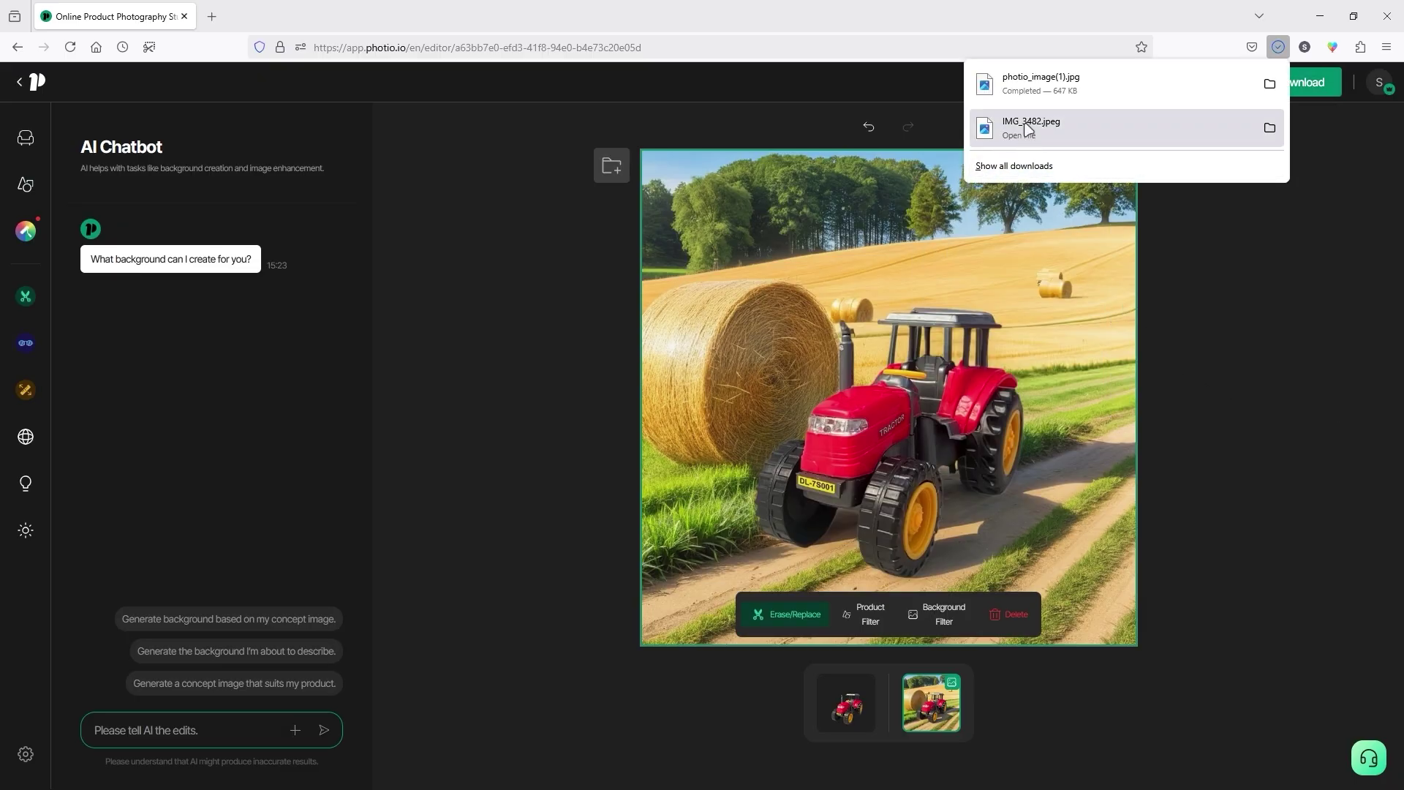
pyautogui.click(490, 295)
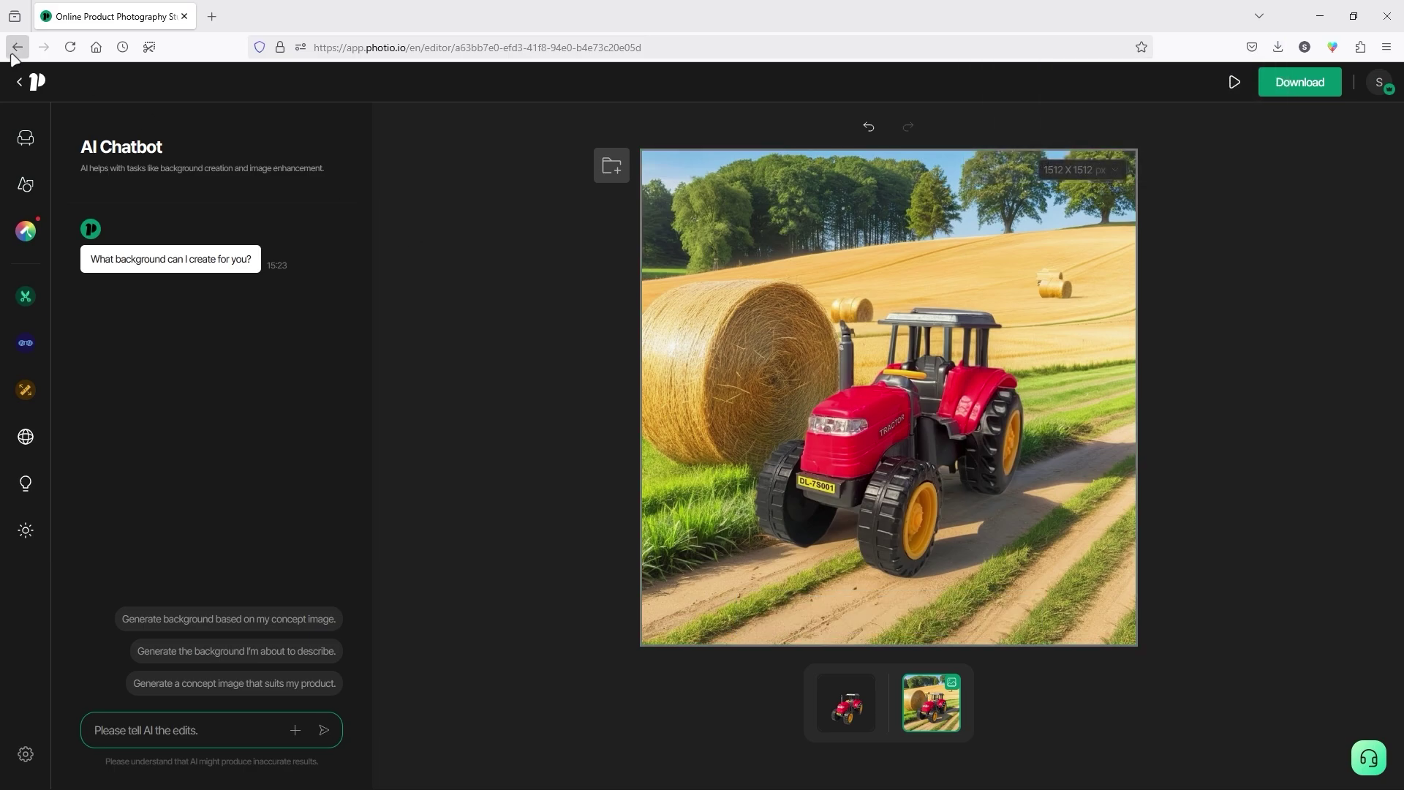
# - Return to the home page, start Sharp Image, and upload photio_image(1).jpg from the browser downloads
pyautogui.click(19, 81)
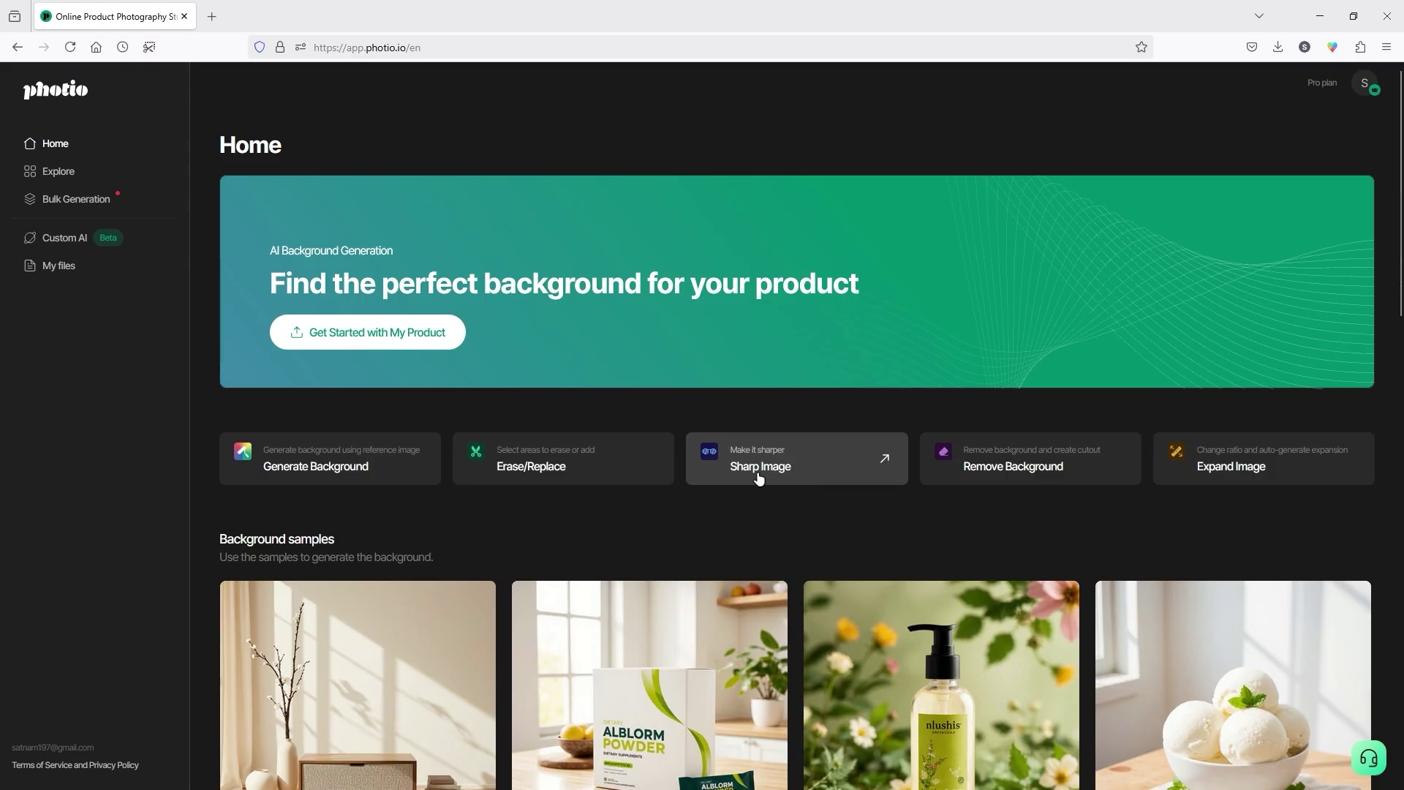
pyautogui.click(783, 475)
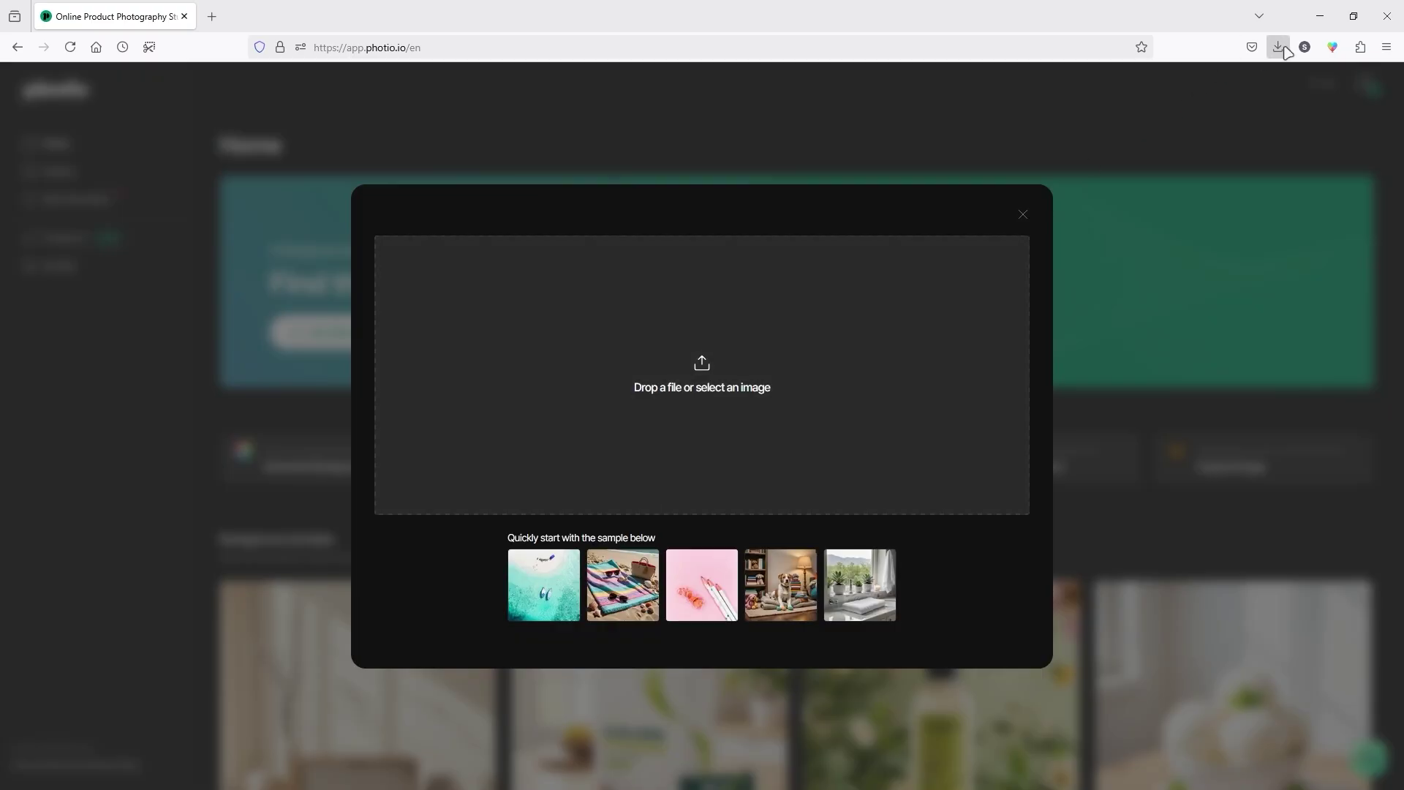
pyautogui.click(1278, 47)
pyautogui.moveTo(1041, 82); pyautogui.dragTo(744, 352)
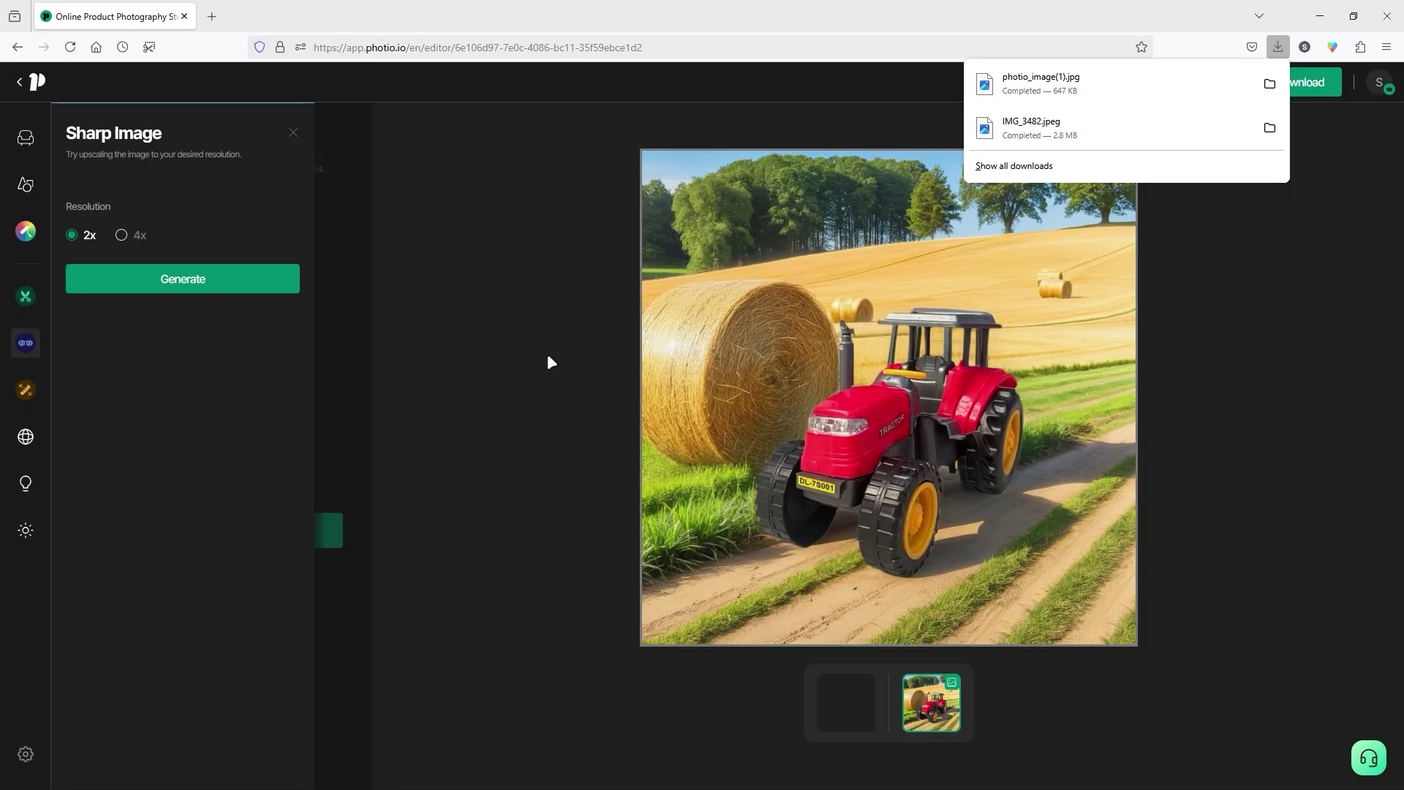
pyautogui.click(548, 359)
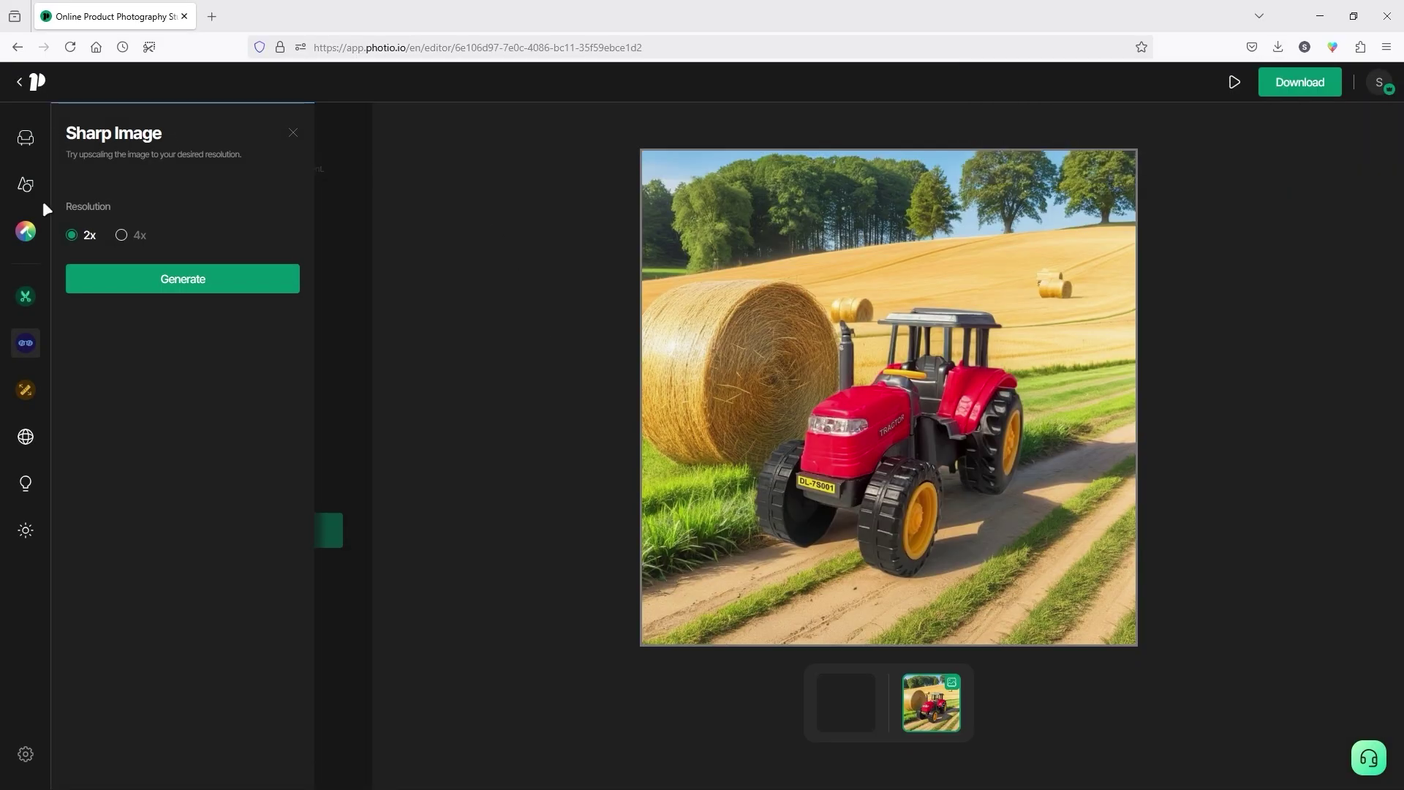
# - Upscale the tractor image at 4x resolution and compare its before and after versions
pyautogui.click(123, 235)
pyautogui.click(190, 293)
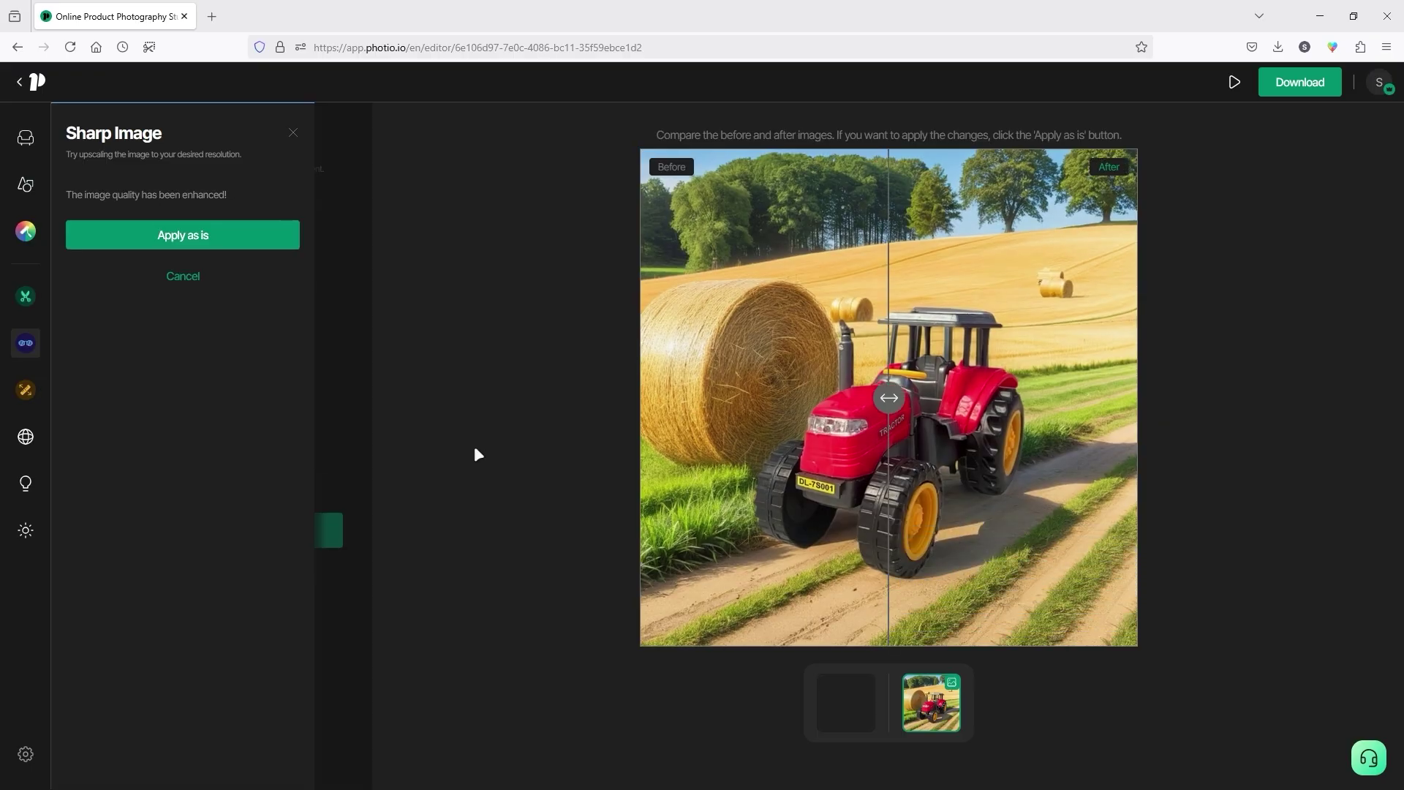
pyautogui.moveTo(891, 401); pyautogui.dragTo(871, 401)
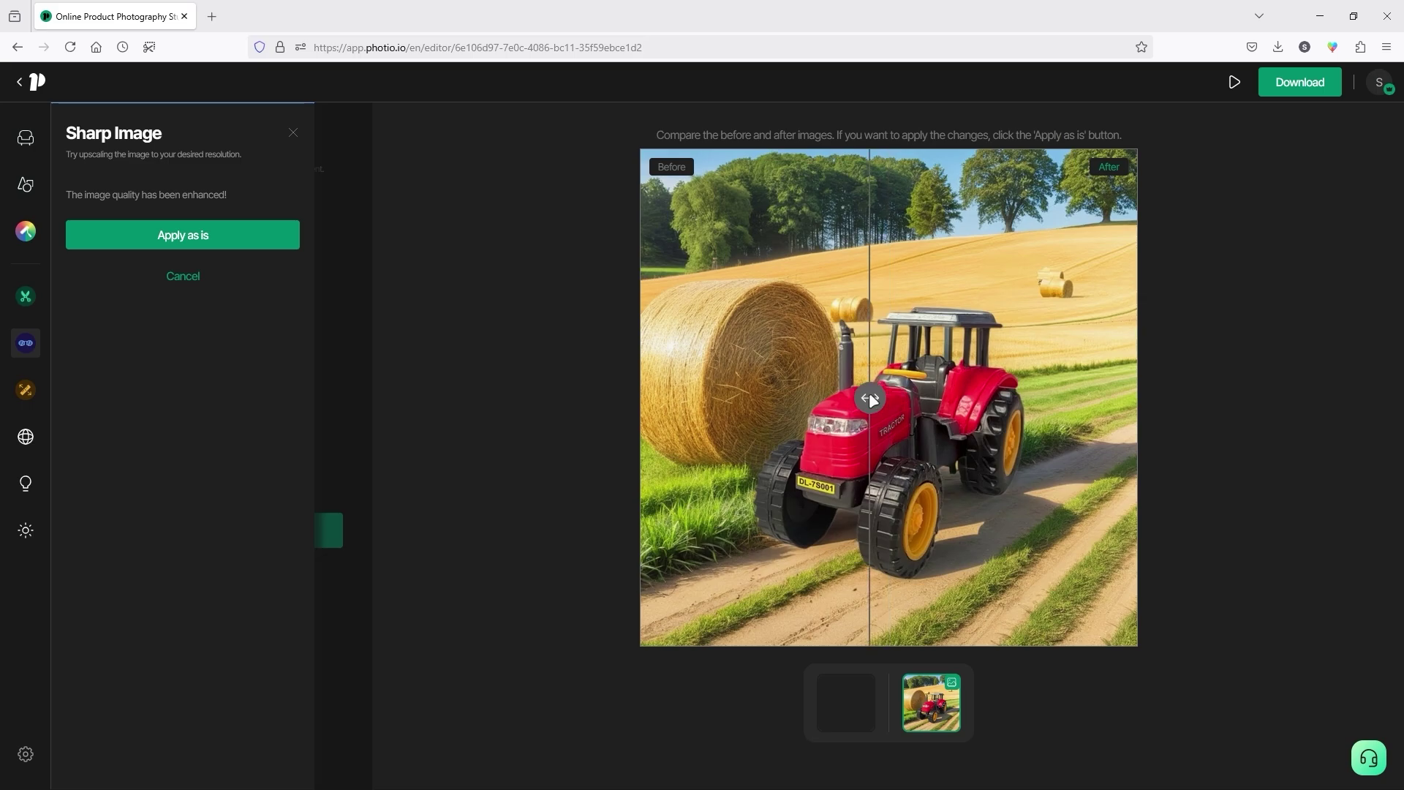
pyautogui.moveTo(1032, 403); pyautogui.dragTo(896, 405)
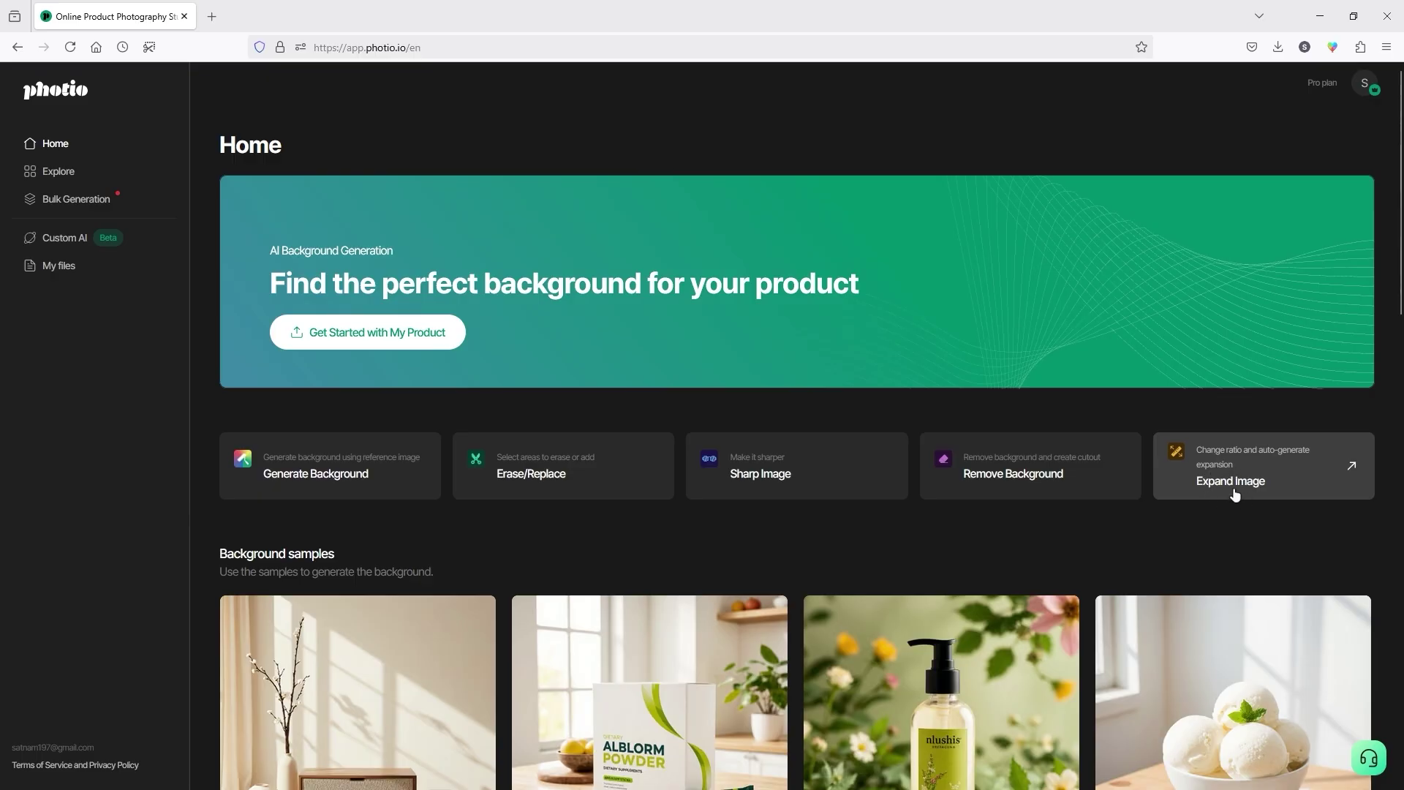
# - Load photio_image(1).jpg from the browser downloads into Expand Image and set the expansion ratio to 16:9
pyautogui.click(1242, 484)
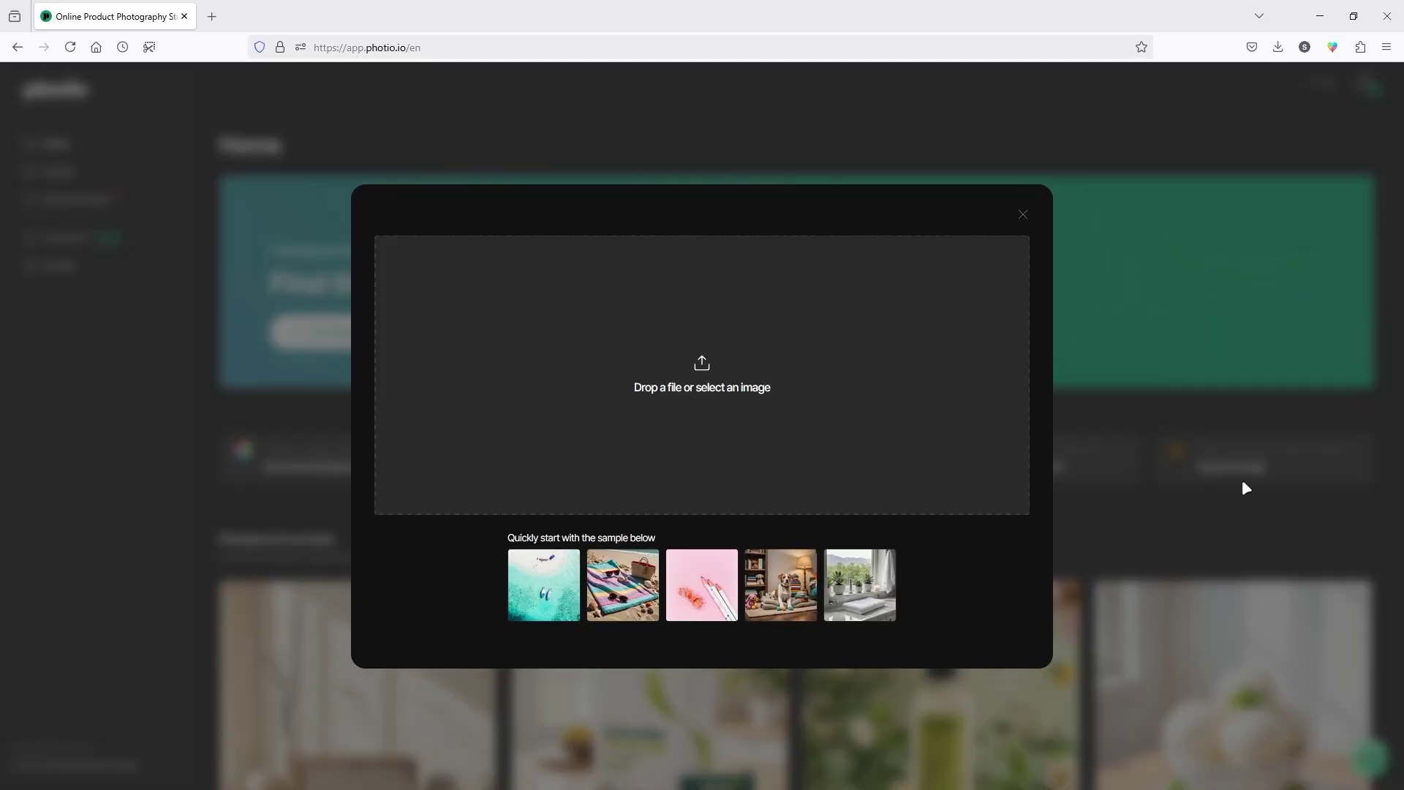
pyautogui.click(1278, 47)
pyautogui.moveTo(1088, 99); pyautogui.dragTo(803, 324)
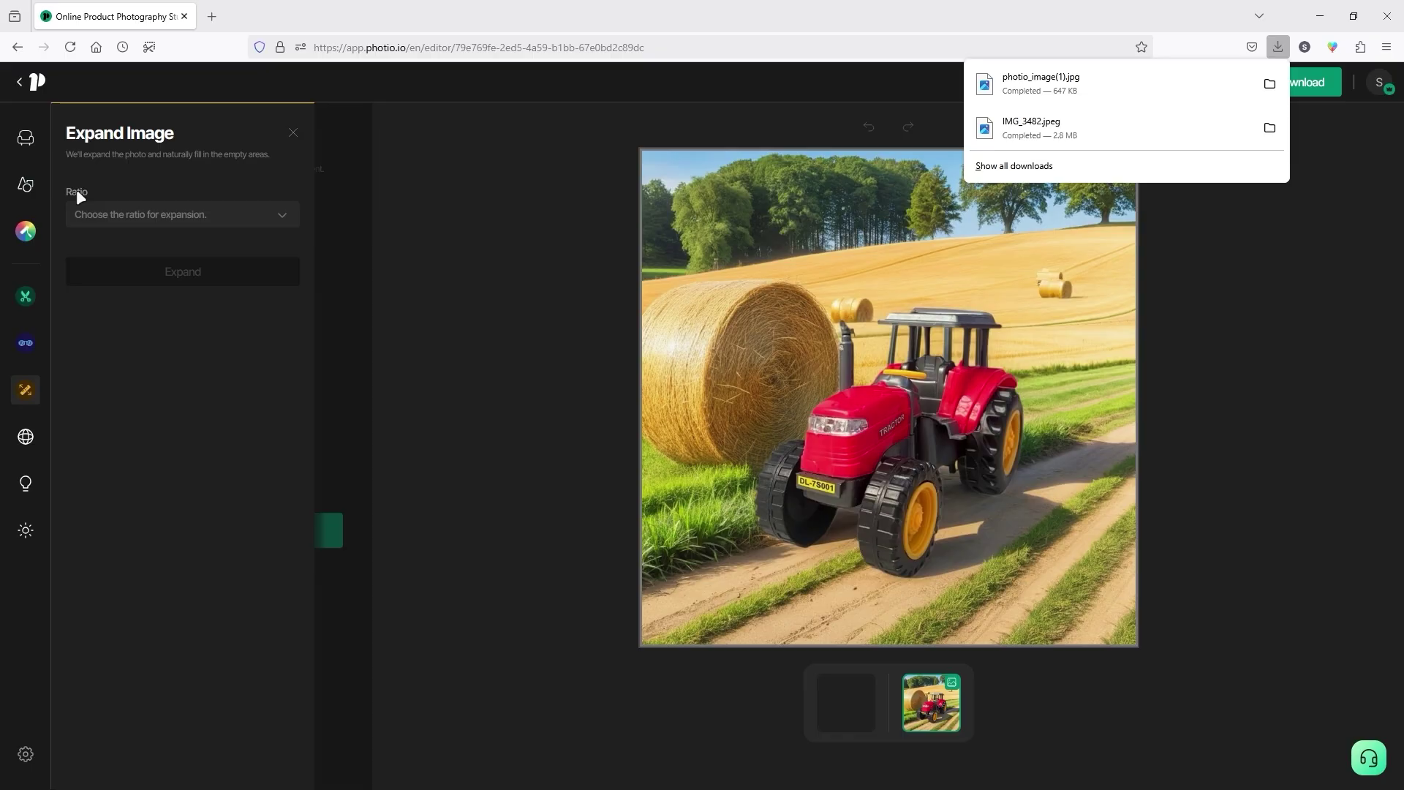
pyautogui.click(223, 221)
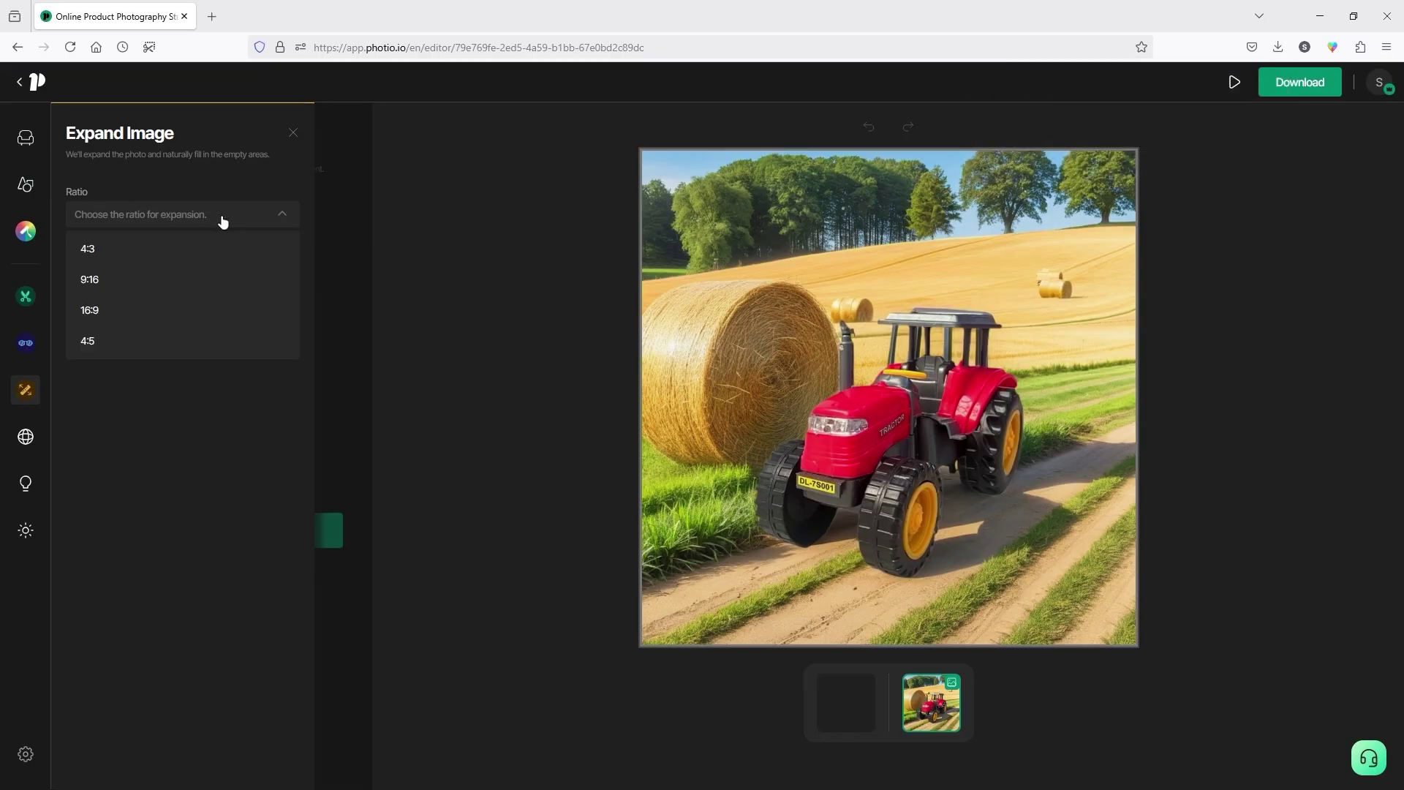
pyautogui.click(103, 313)
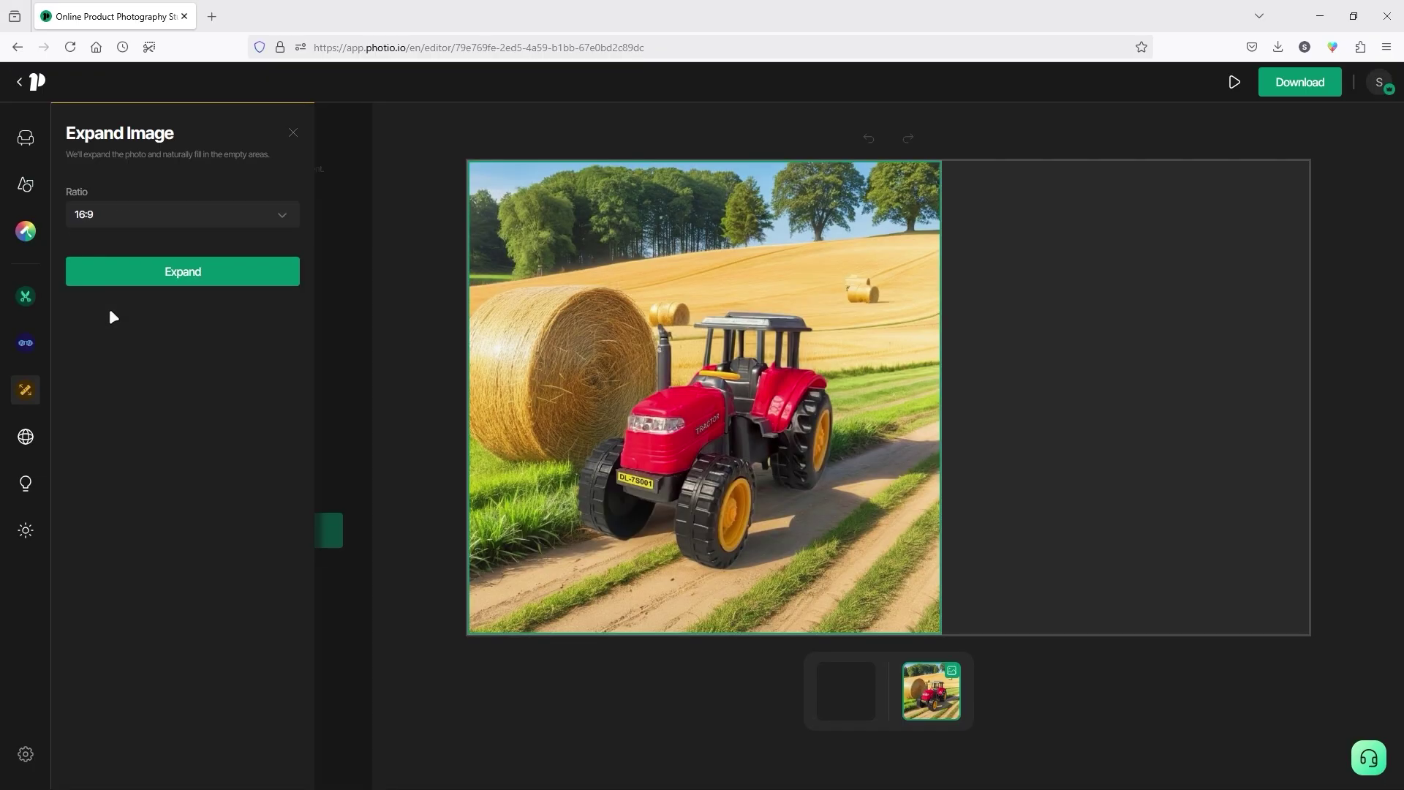
# - Generate and apply a 16:9 expansion with the tractor photo at the frame's left edge, and undo it
pyautogui.click(200, 275)
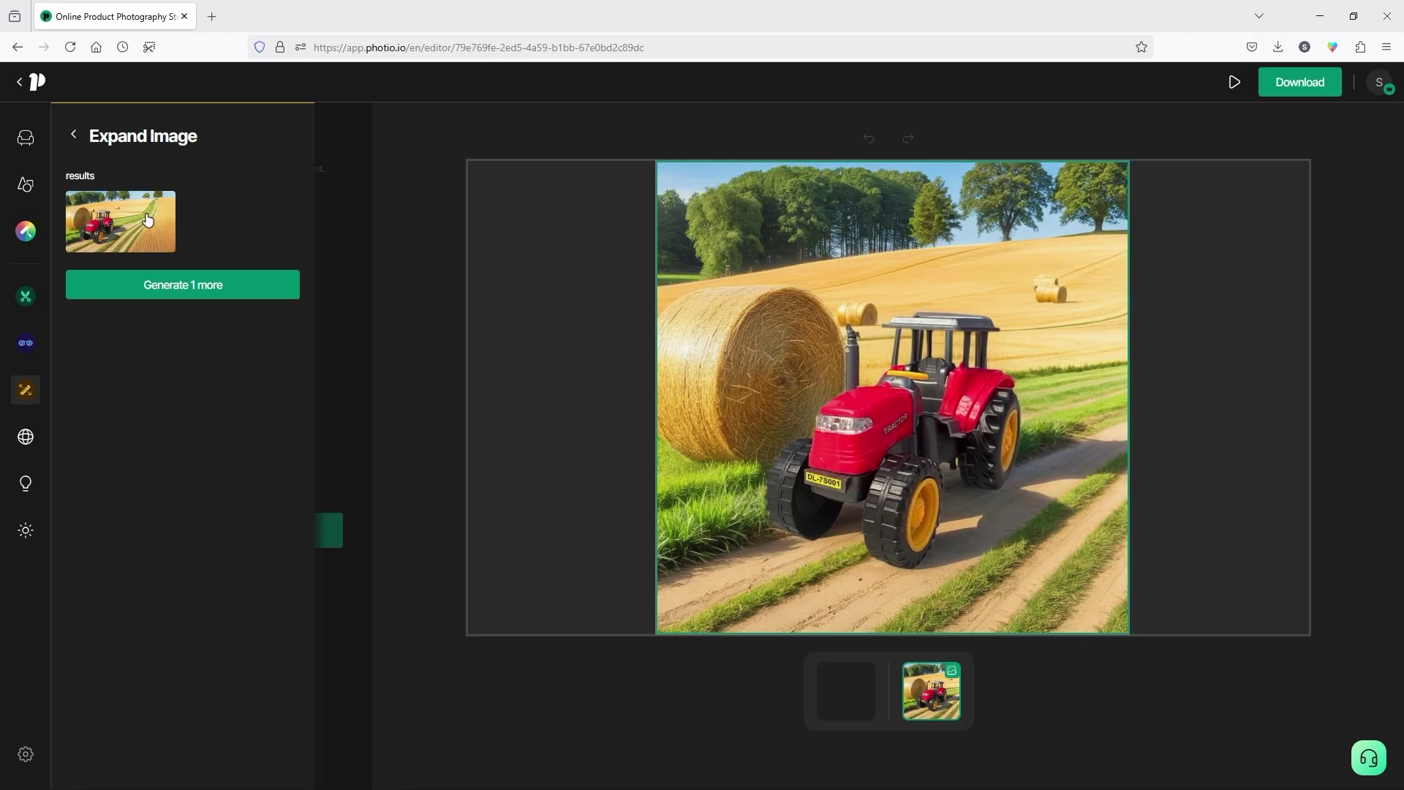
pyautogui.click(147, 220)
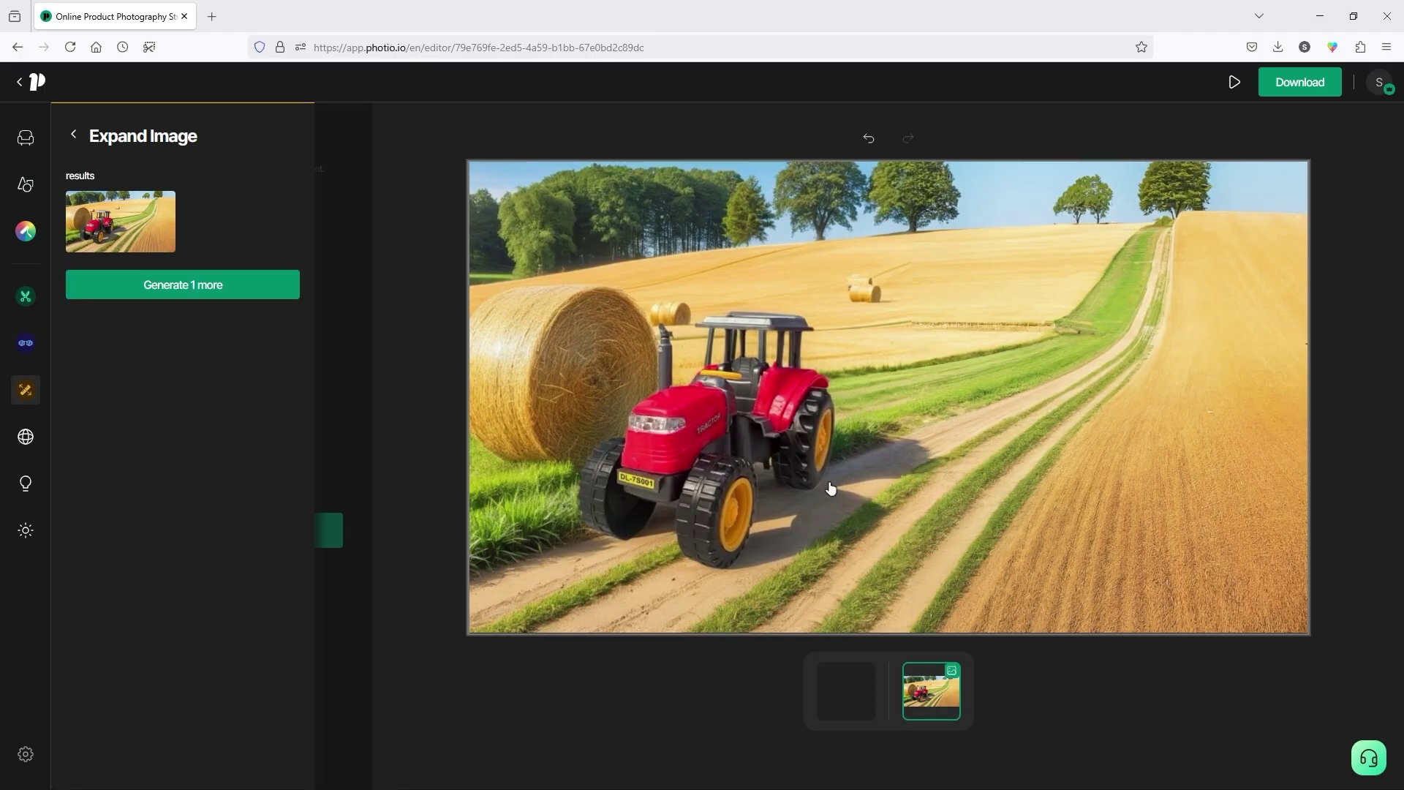
pyautogui.hotkey('ctrl', 'z')
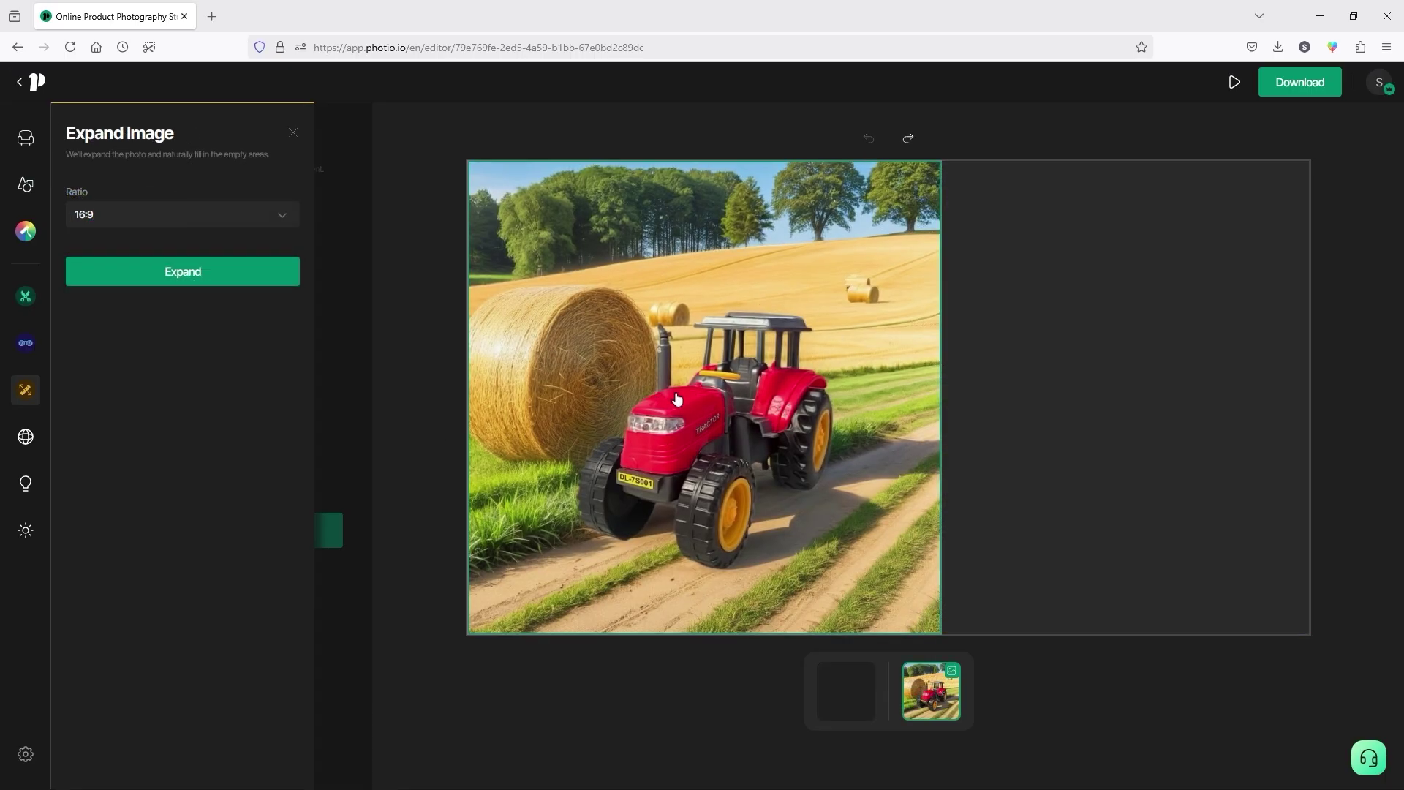
# - Centre the tractor photo within the 16:9 frame, generate the expansion, and apply the result
pyautogui.moveTo(677, 398); pyautogui.dragTo(876, 402)
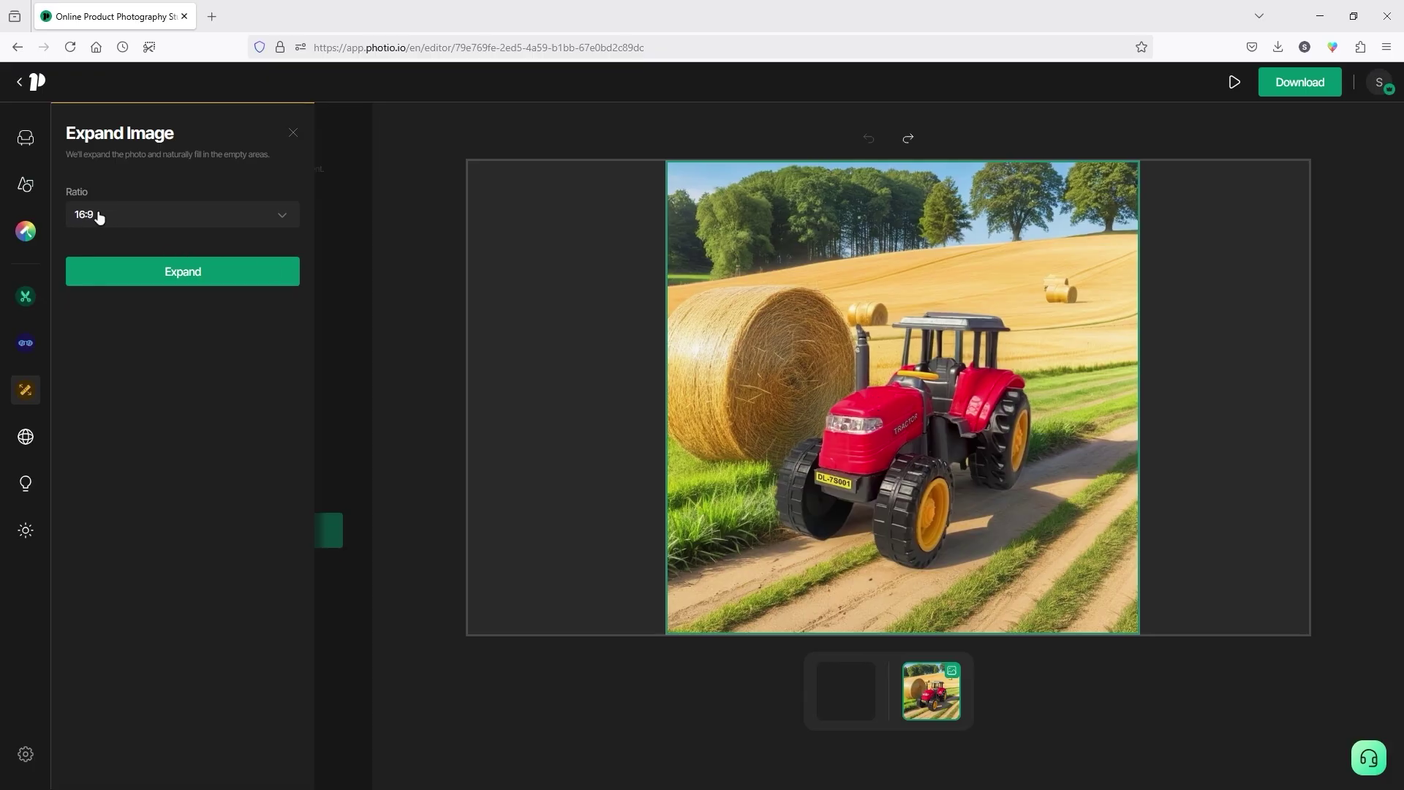
pyautogui.click(185, 278)
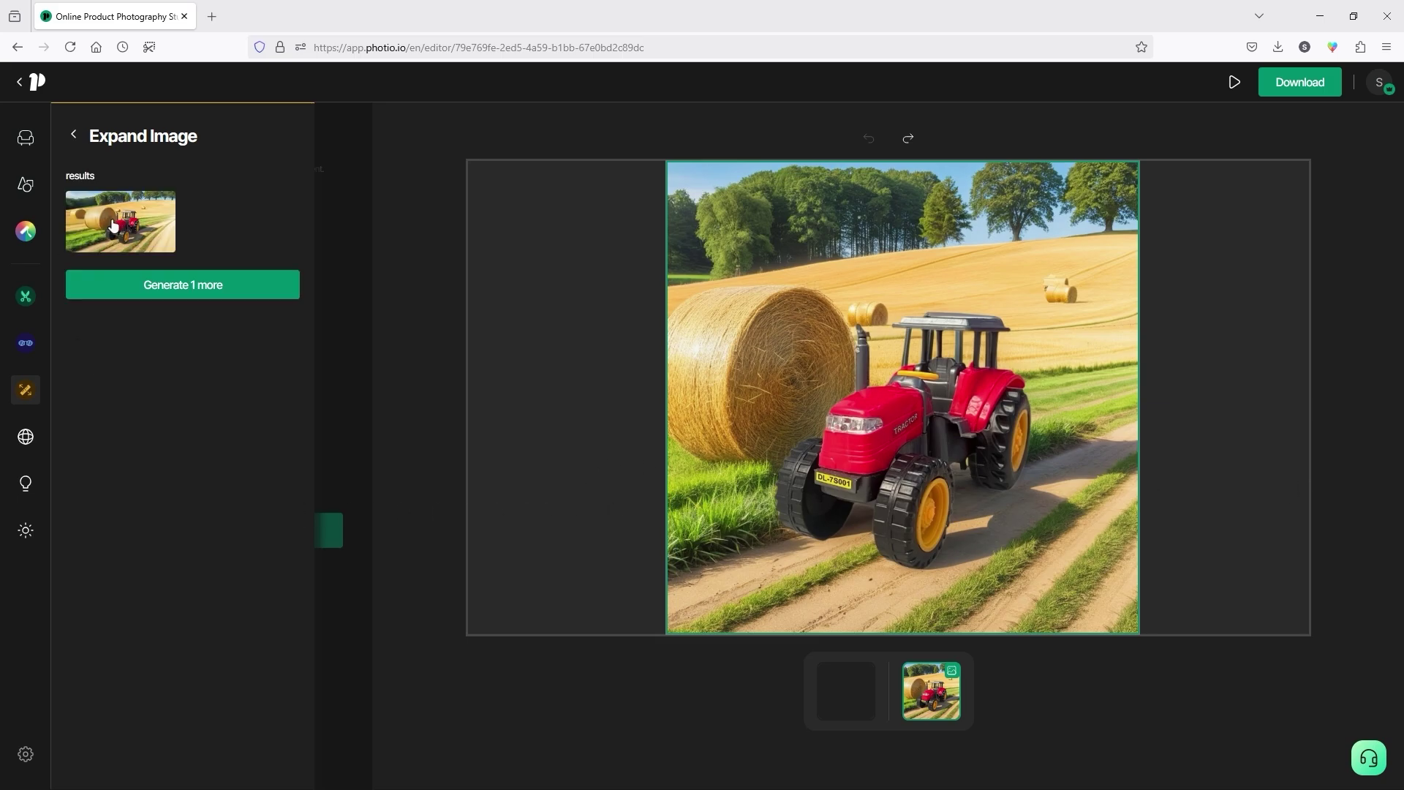
pyautogui.moveTo(126, 225)
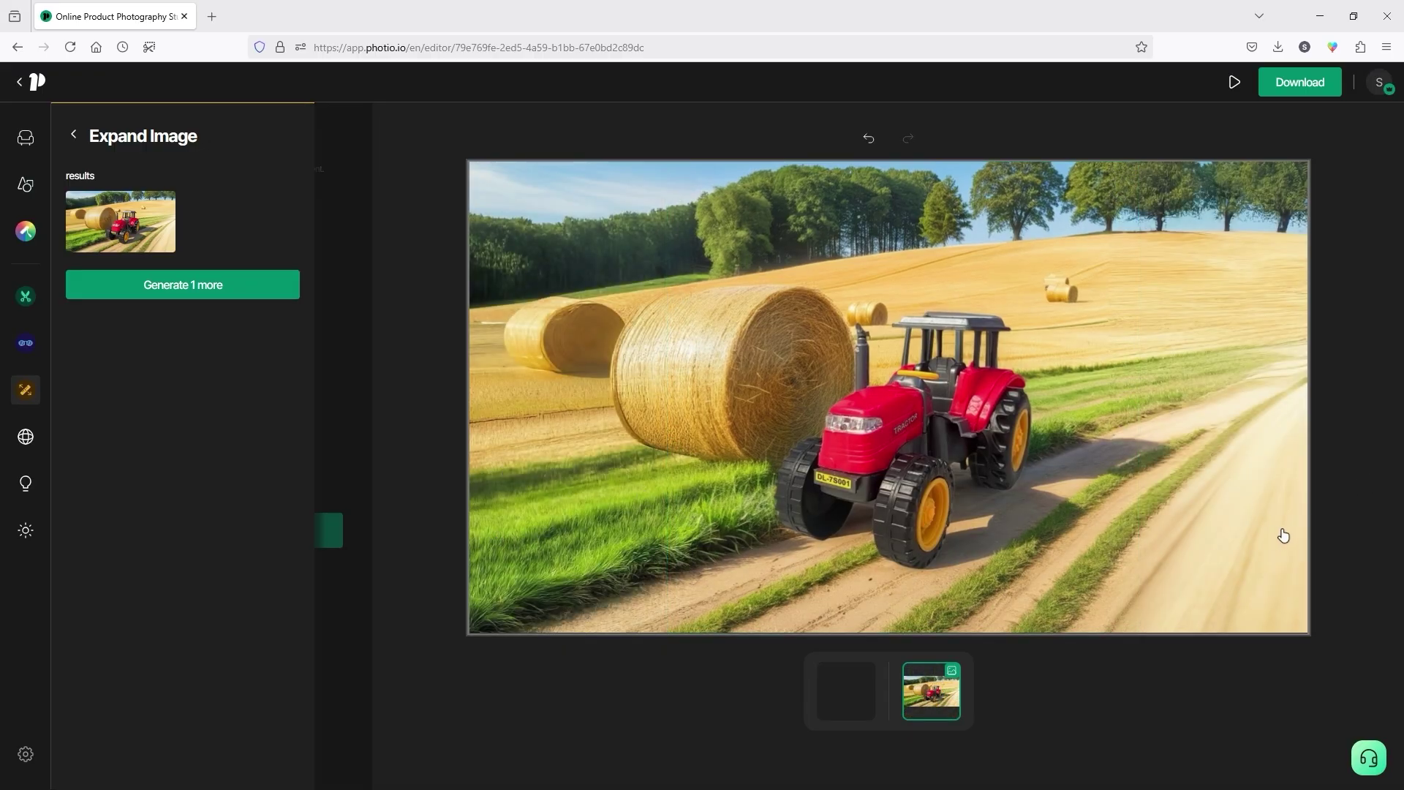
# - Download the expanded tractor image as a .jpg with watermark X at 2560 X 1440 and return to the home page
pyautogui.click(1301, 82)
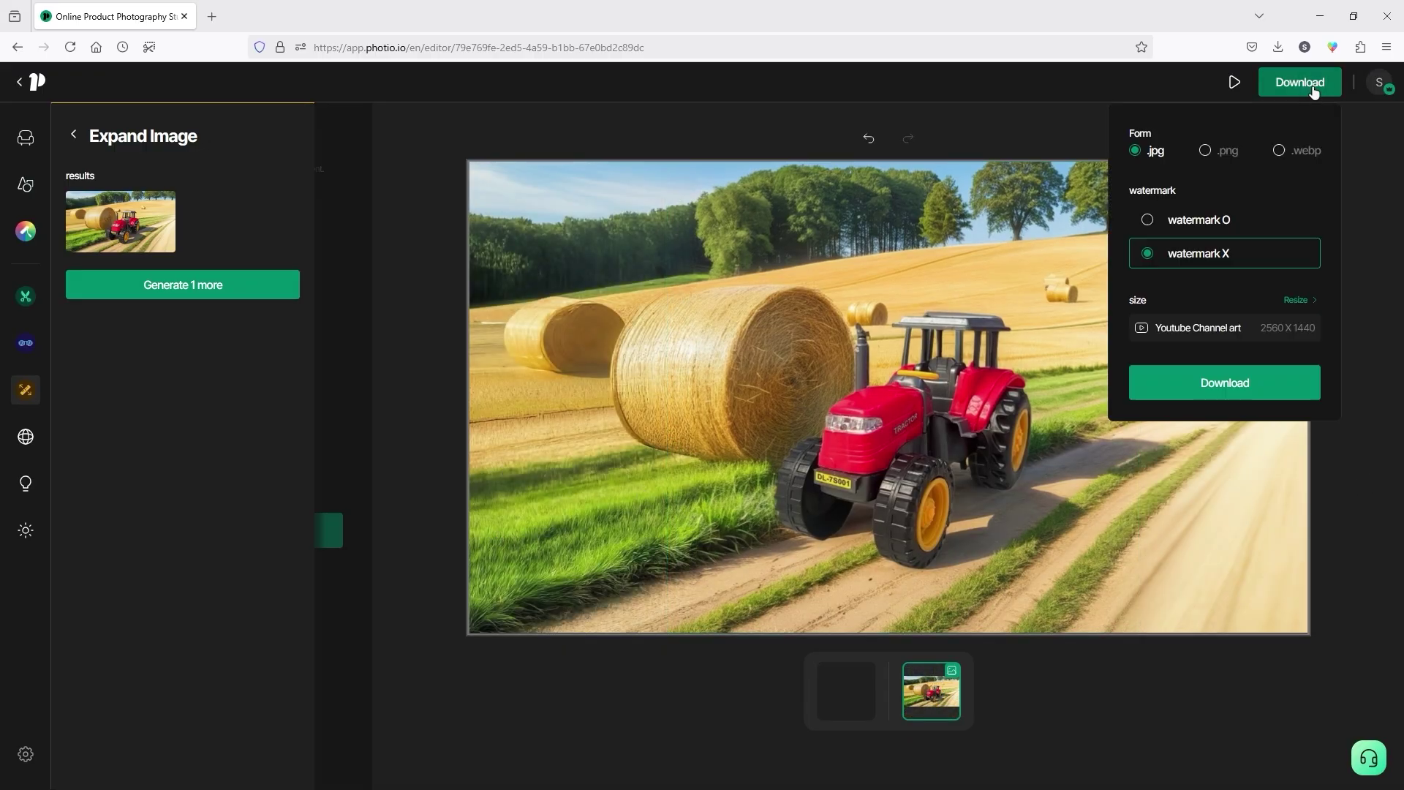
pyautogui.click(1226, 384)
pyautogui.moveTo(29, 82)
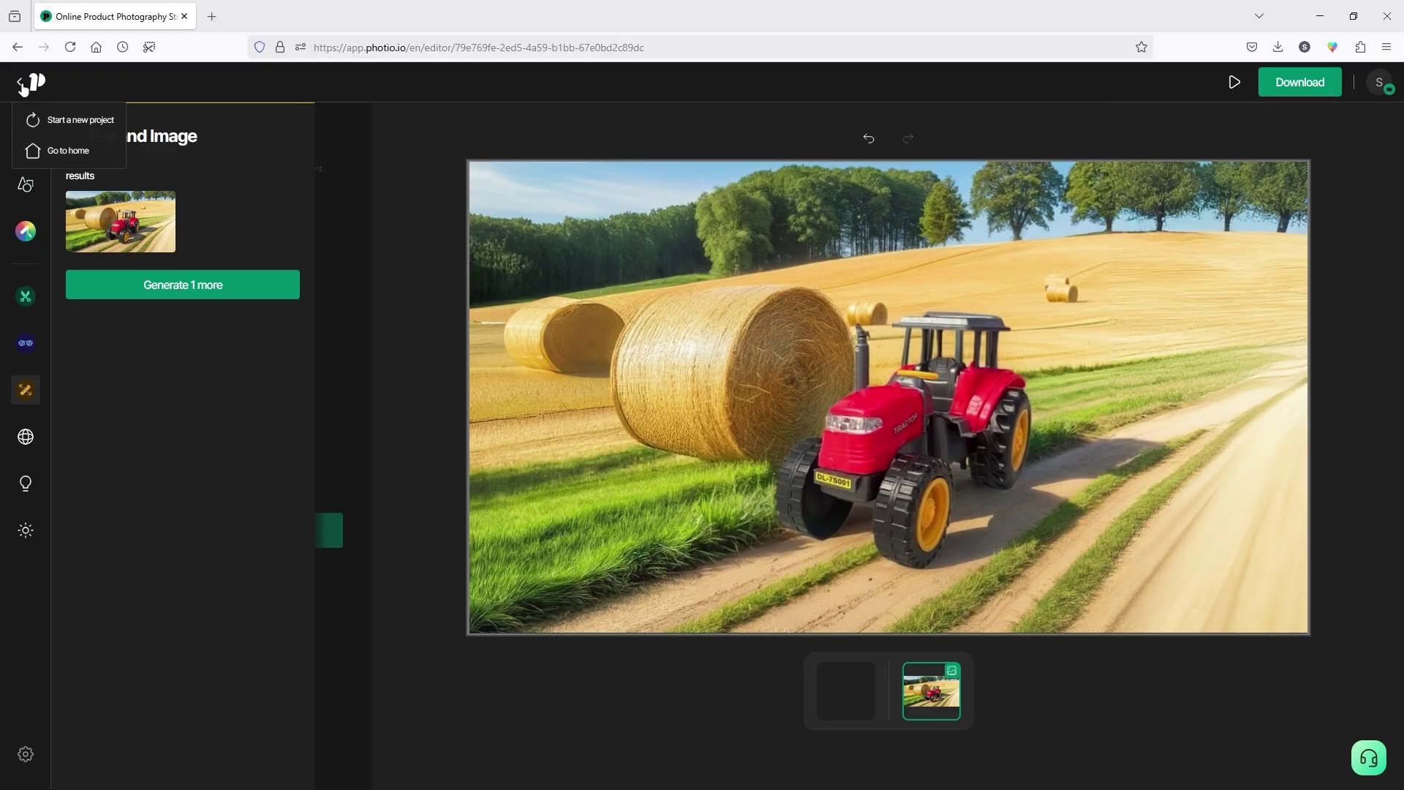
pyautogui.click(31, 148)
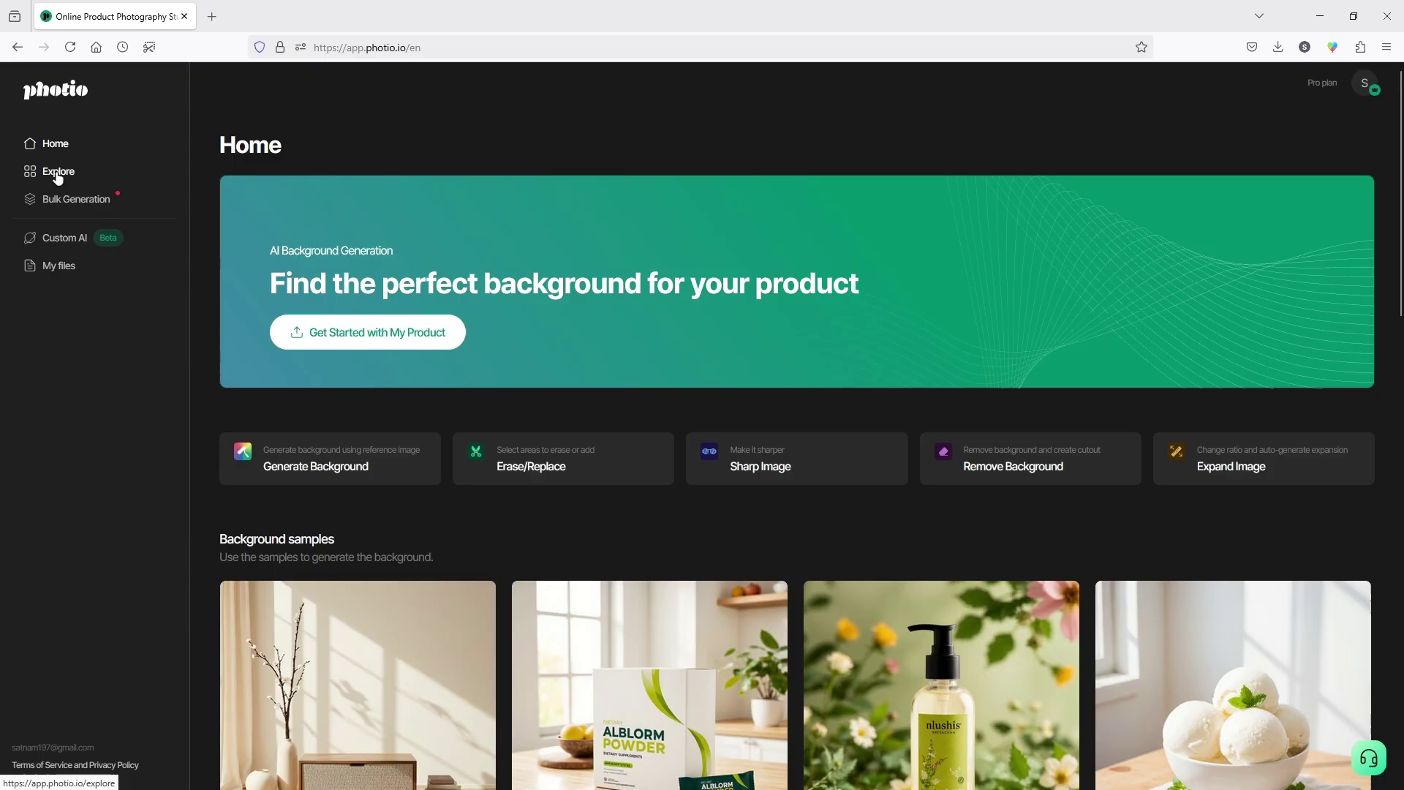
# - Open Explore, go through the background categories from cosmetic to accessories, and filter the samples by clothing and shoes
pyautogui.click(58, 175)
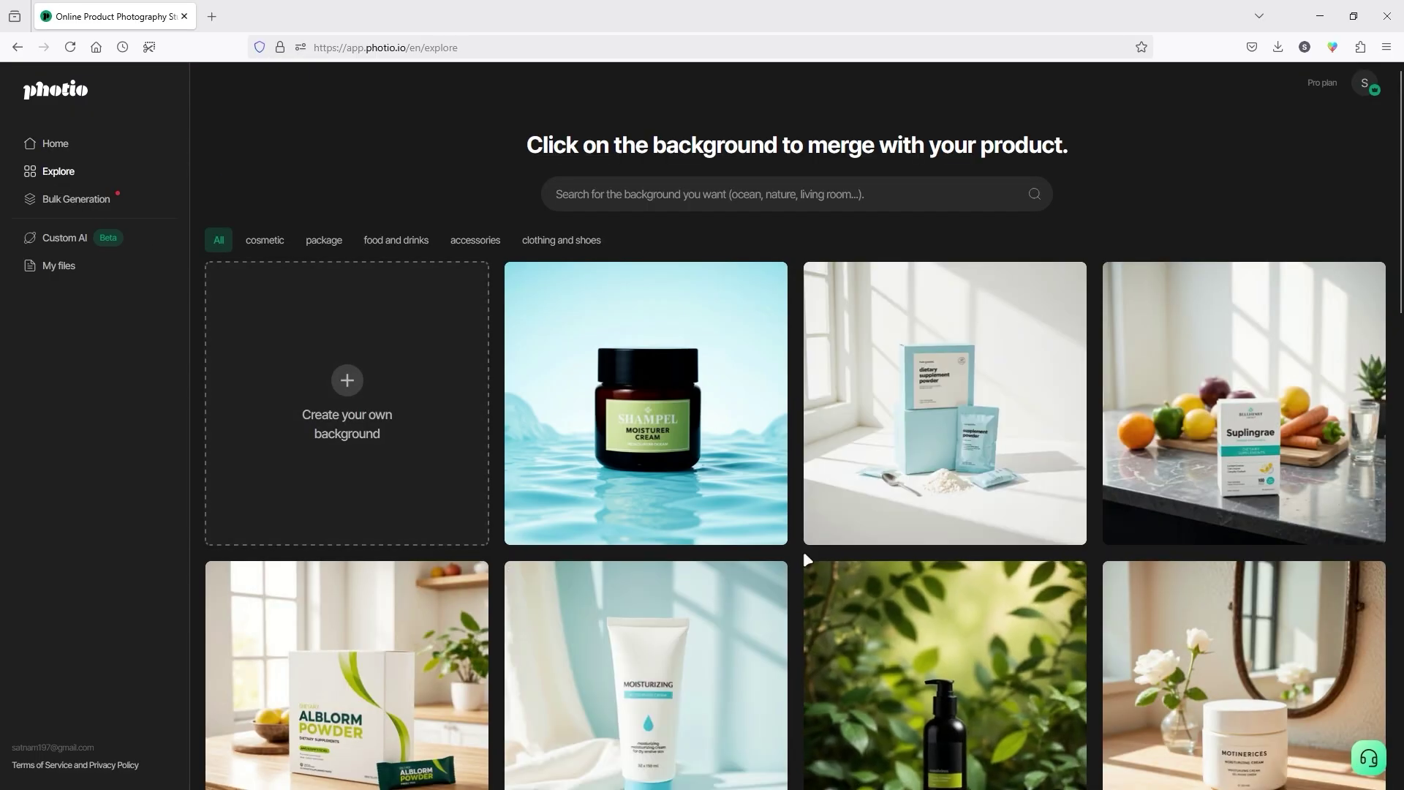
pyautogui.click(252, 249)
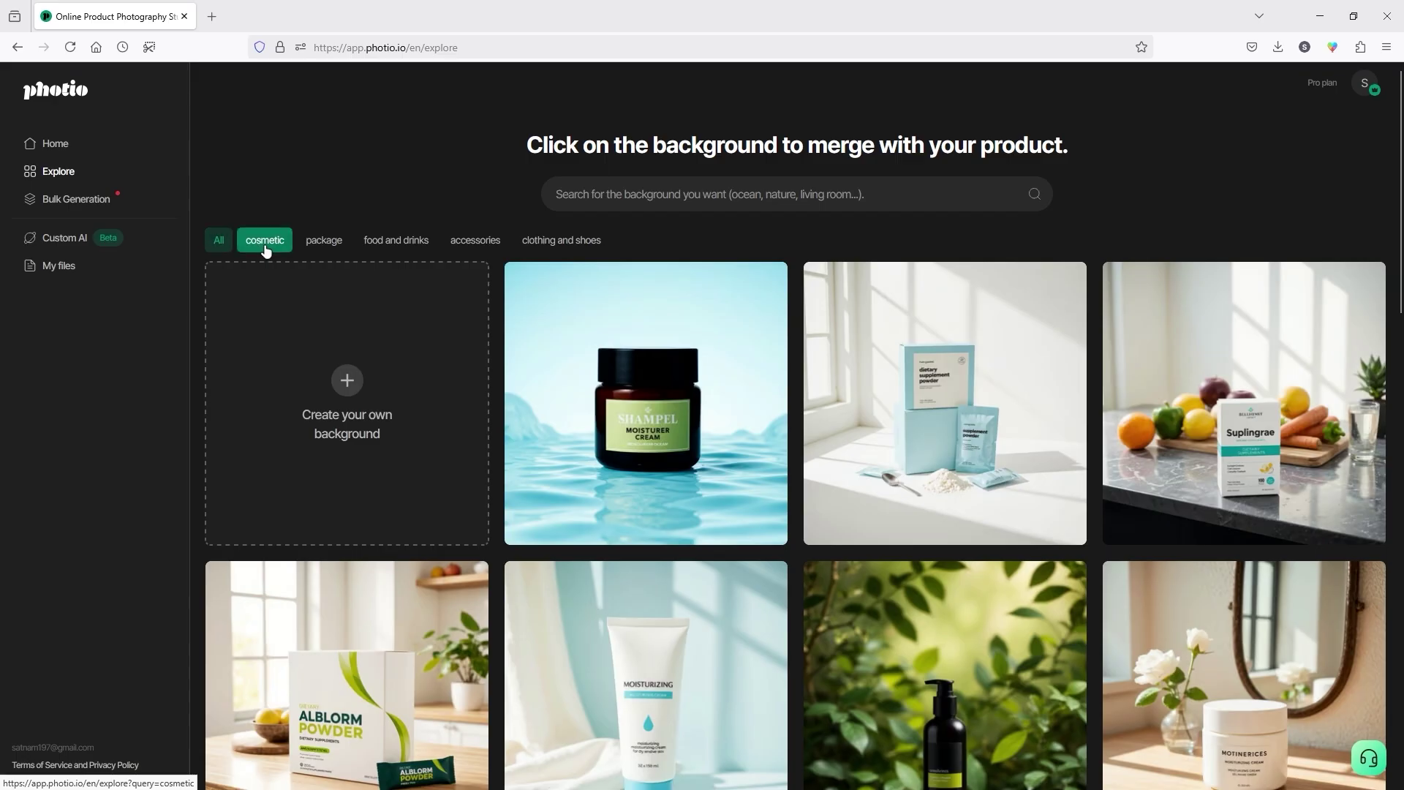
pyautogui.click(344, 246)
pyautogui.click(400, 241)
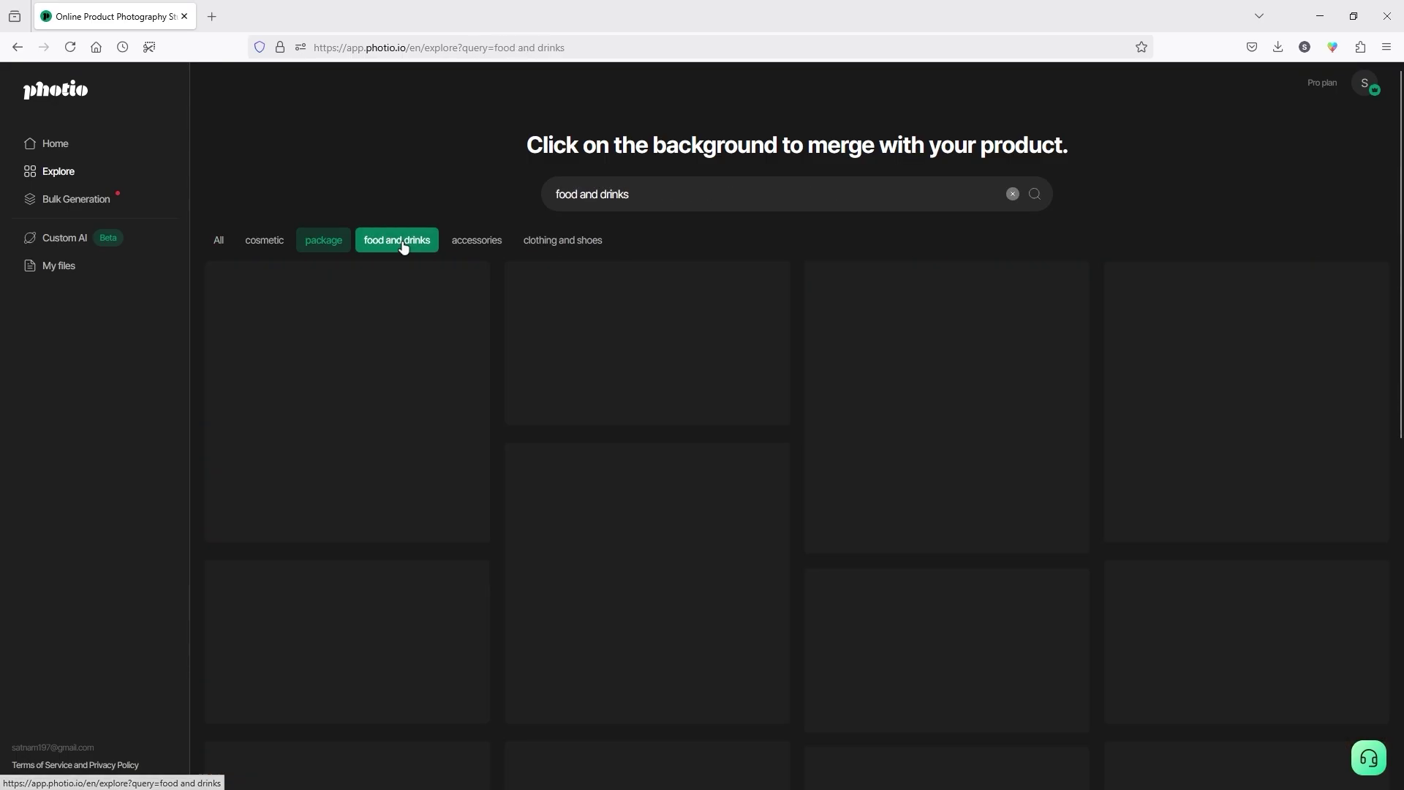
pyautogui.click(476, 242)
pyautogui.click(560, 242)
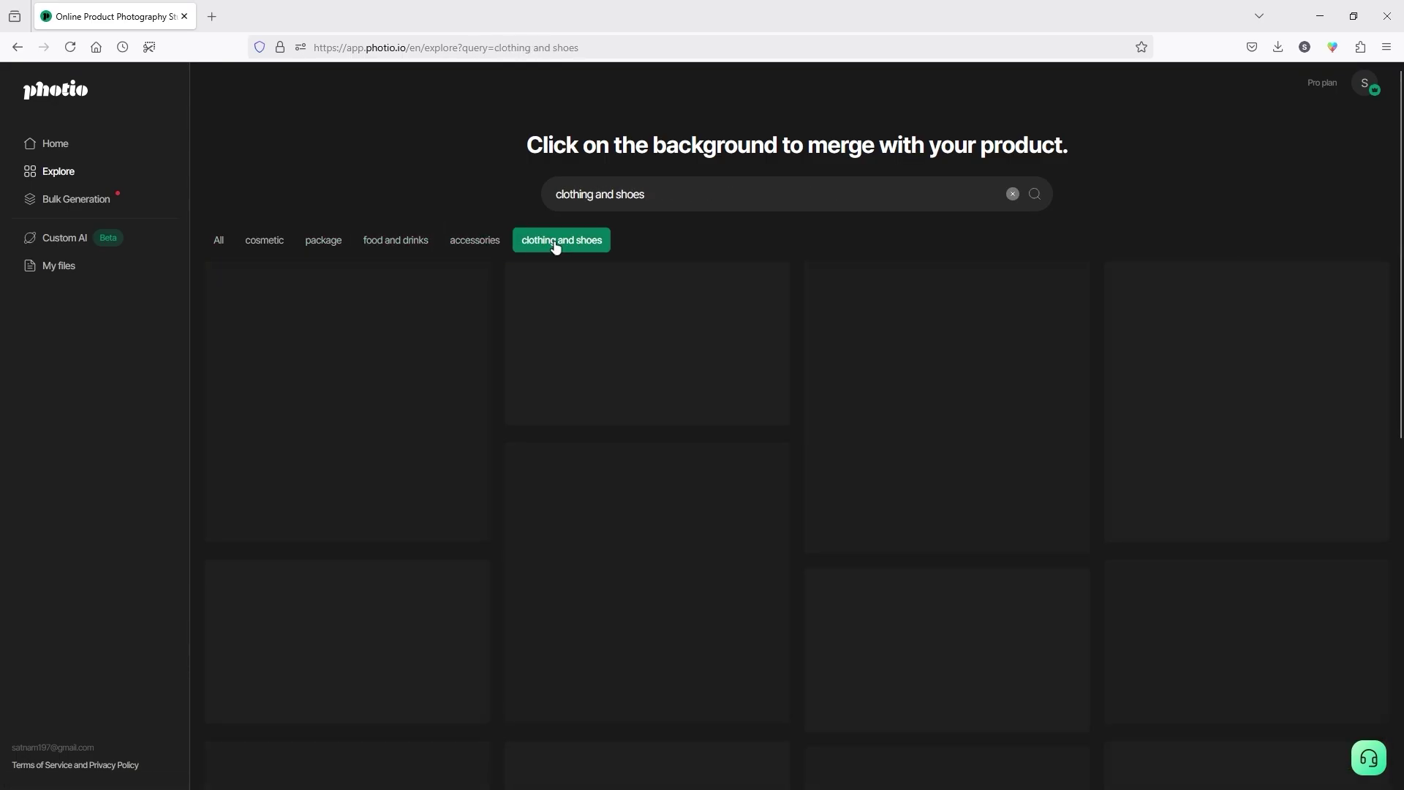
# - Examine the clothing and shoes background samples available for merging with a product
pyautogui.scroll(-4, 768, 513)
pyautogui.scroll(-5, 769, 513)
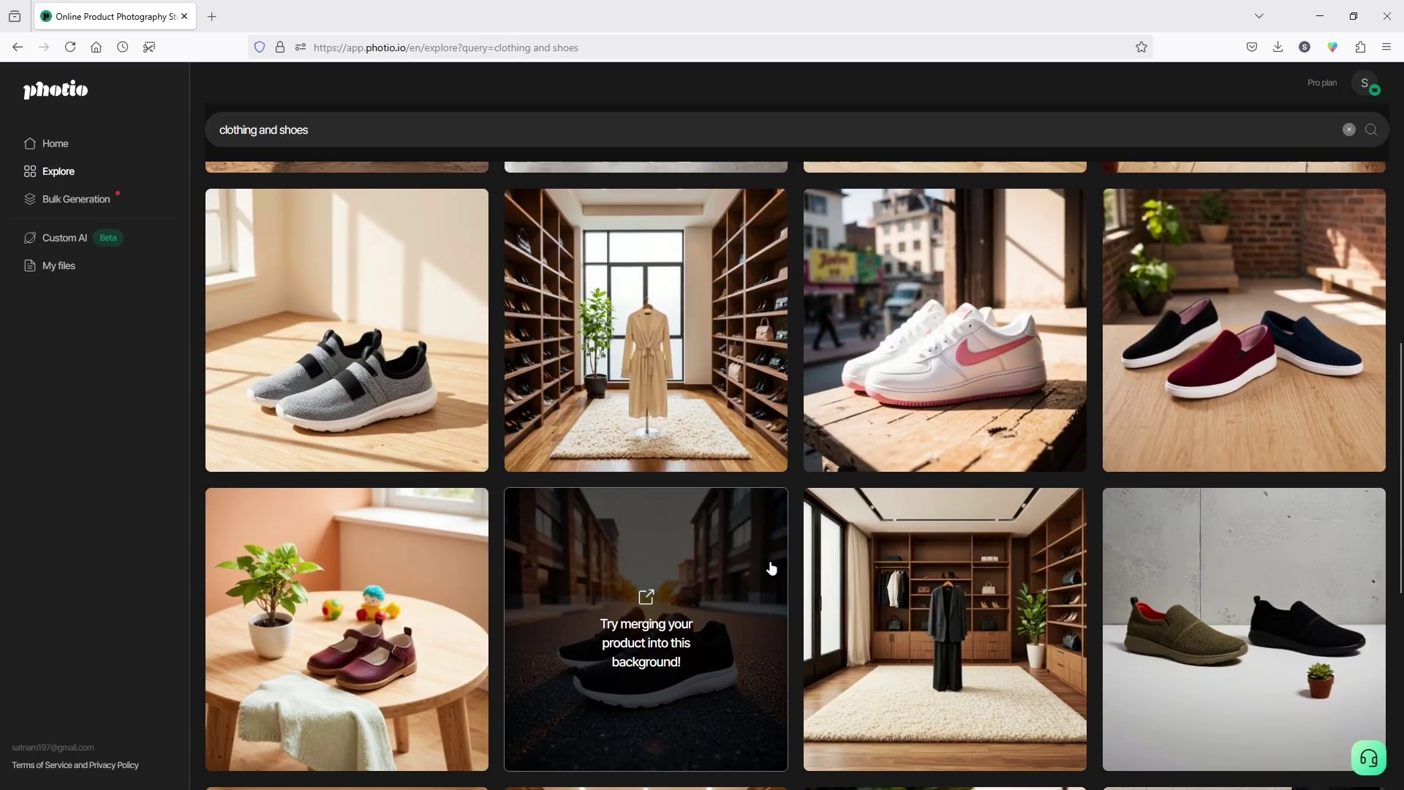
pyautogui.scroll(-4, 799, 591)
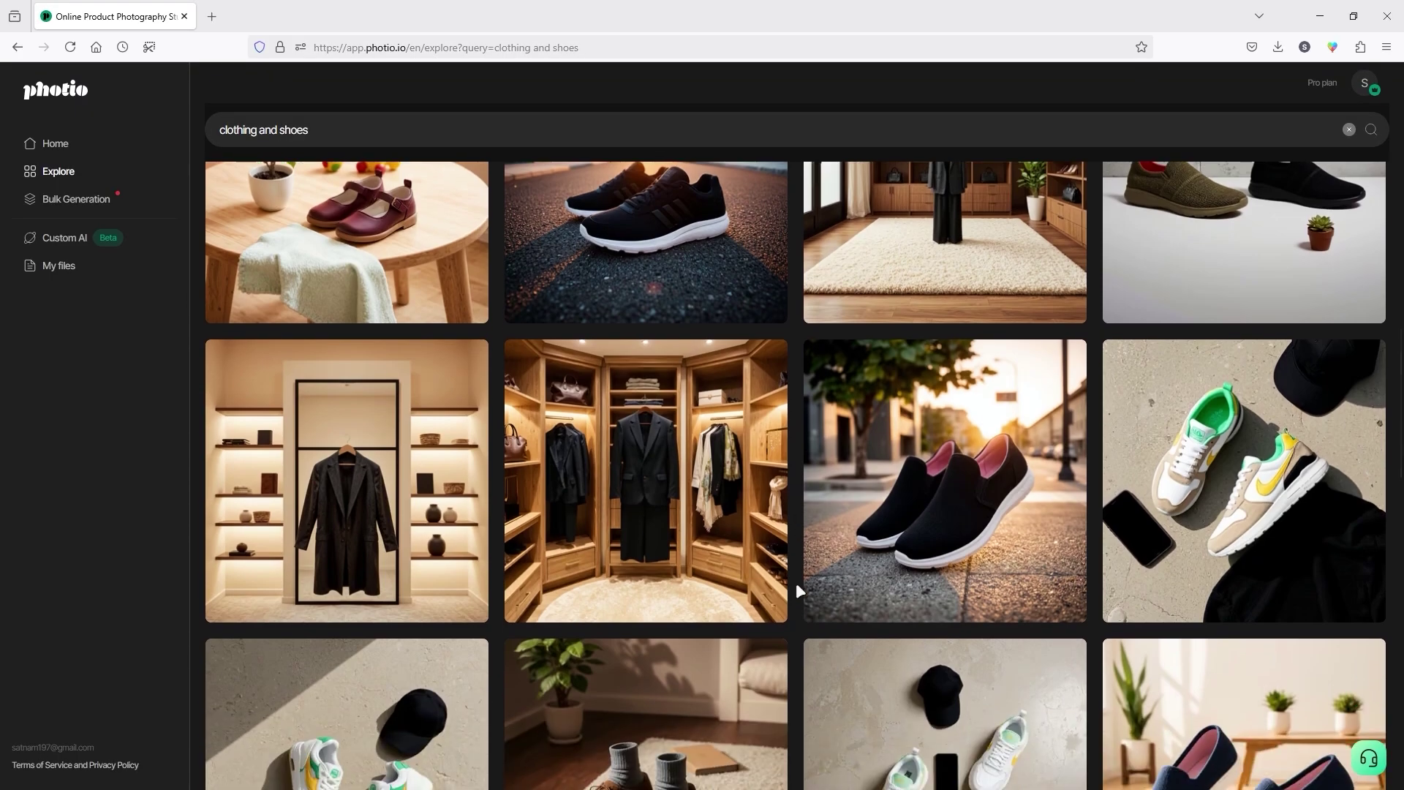
pyautogui.scroll(-4, 799, 591)
pyautogui.scroll(-4, 799, 591)
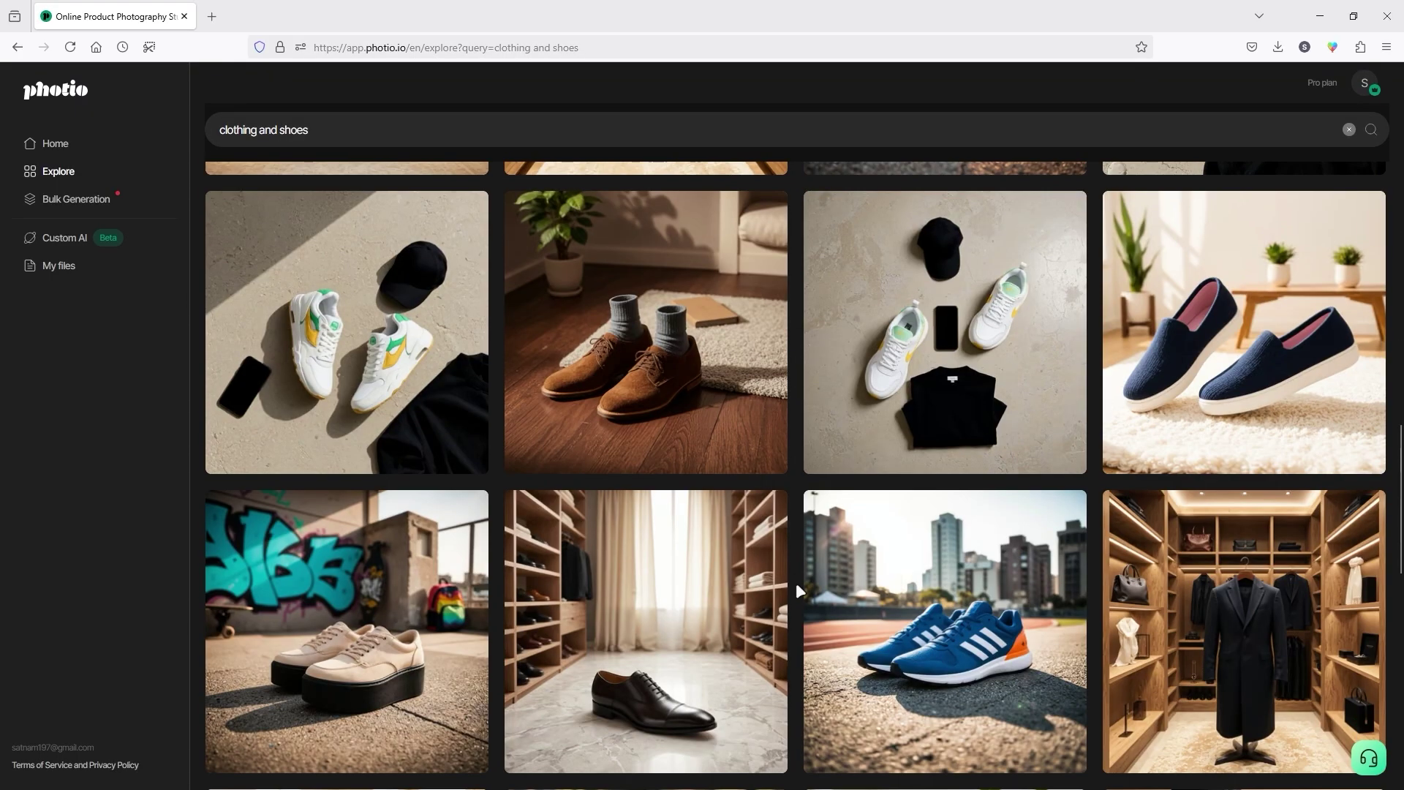
pyautogui.scroll(15, 798, 591)
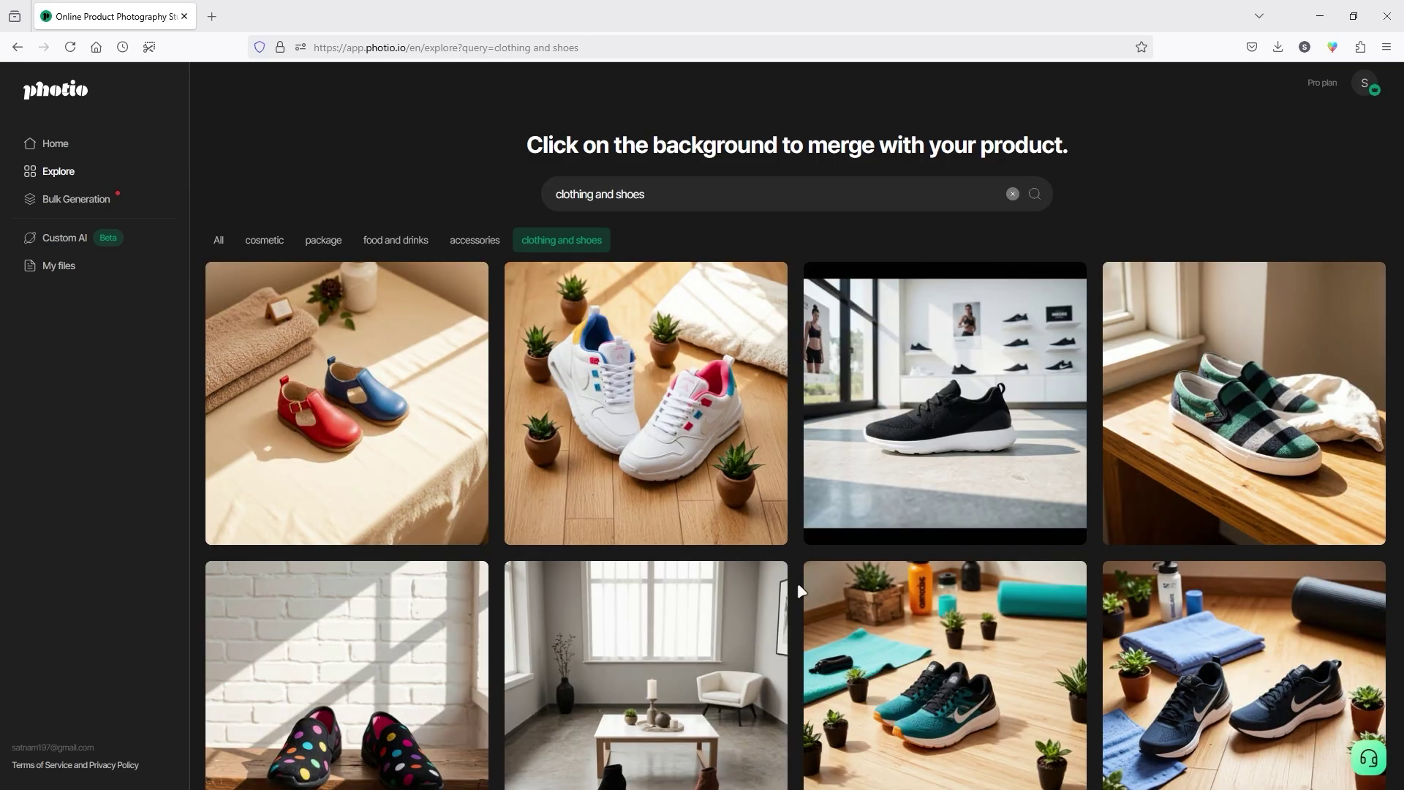
pyautogui.moveTo(947, 486)
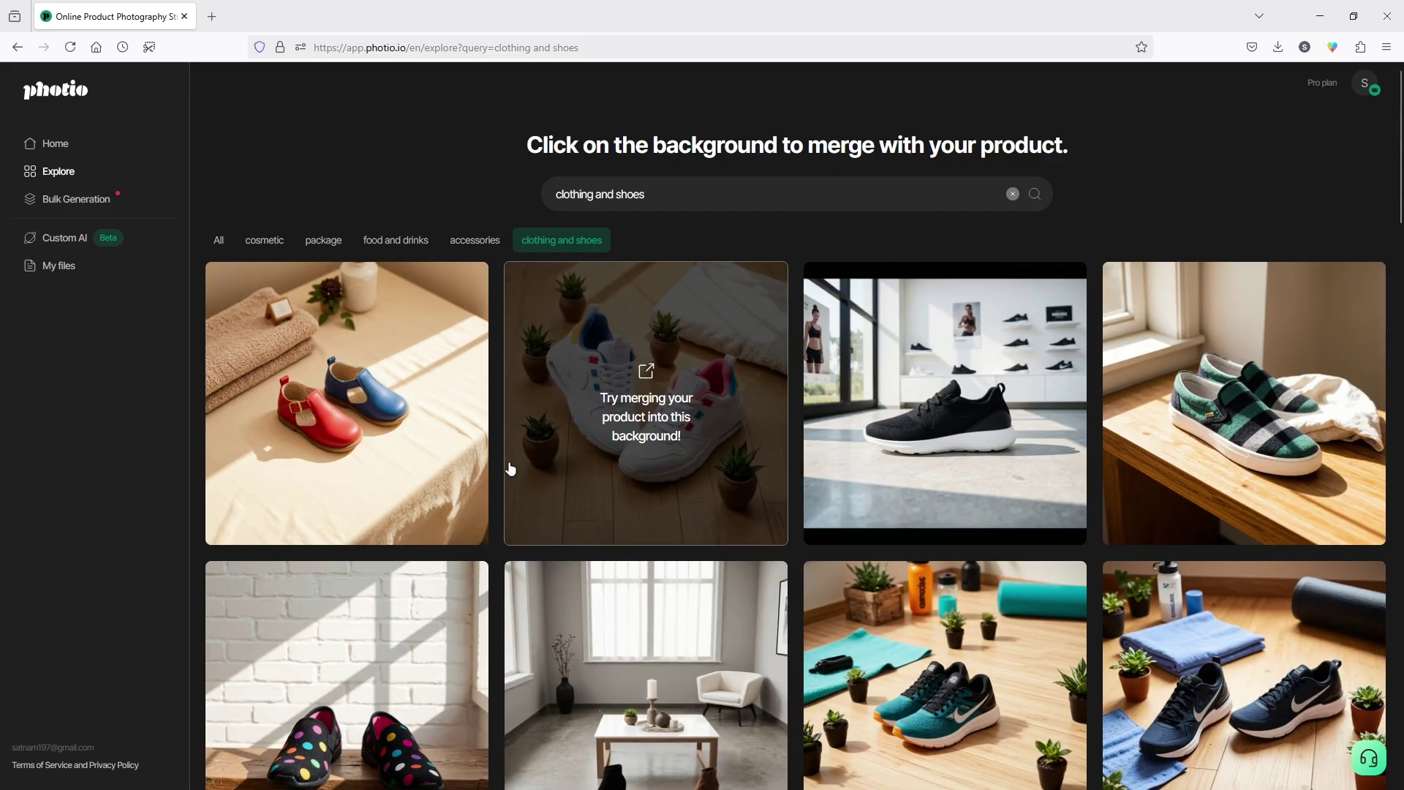
pyautogui.moveTo(862, 619)
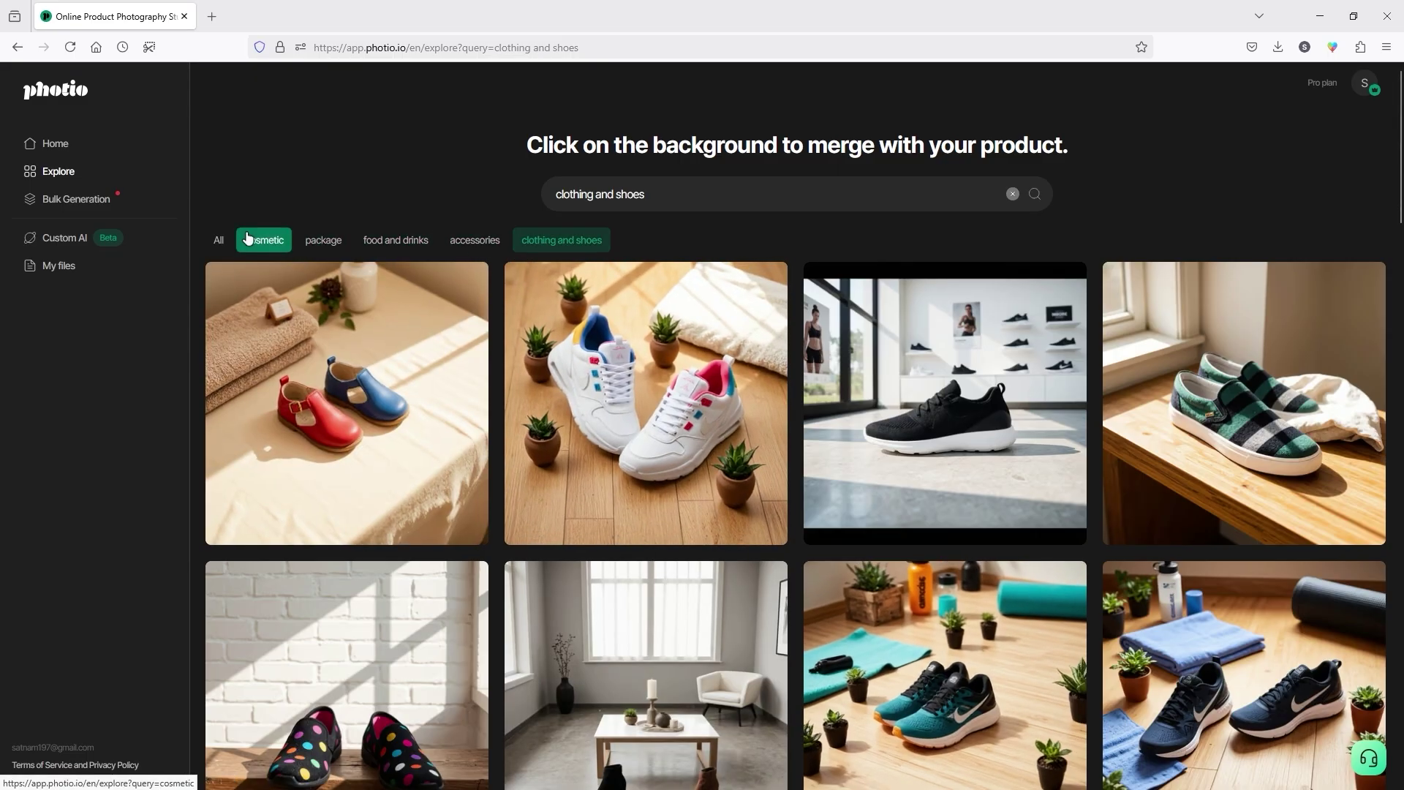
# - Merge the recently used sneaker into the teal sneakers background with potted plants and yoga mat, and apply the generated result
pyautogui.scroll(-4, 907, 524)
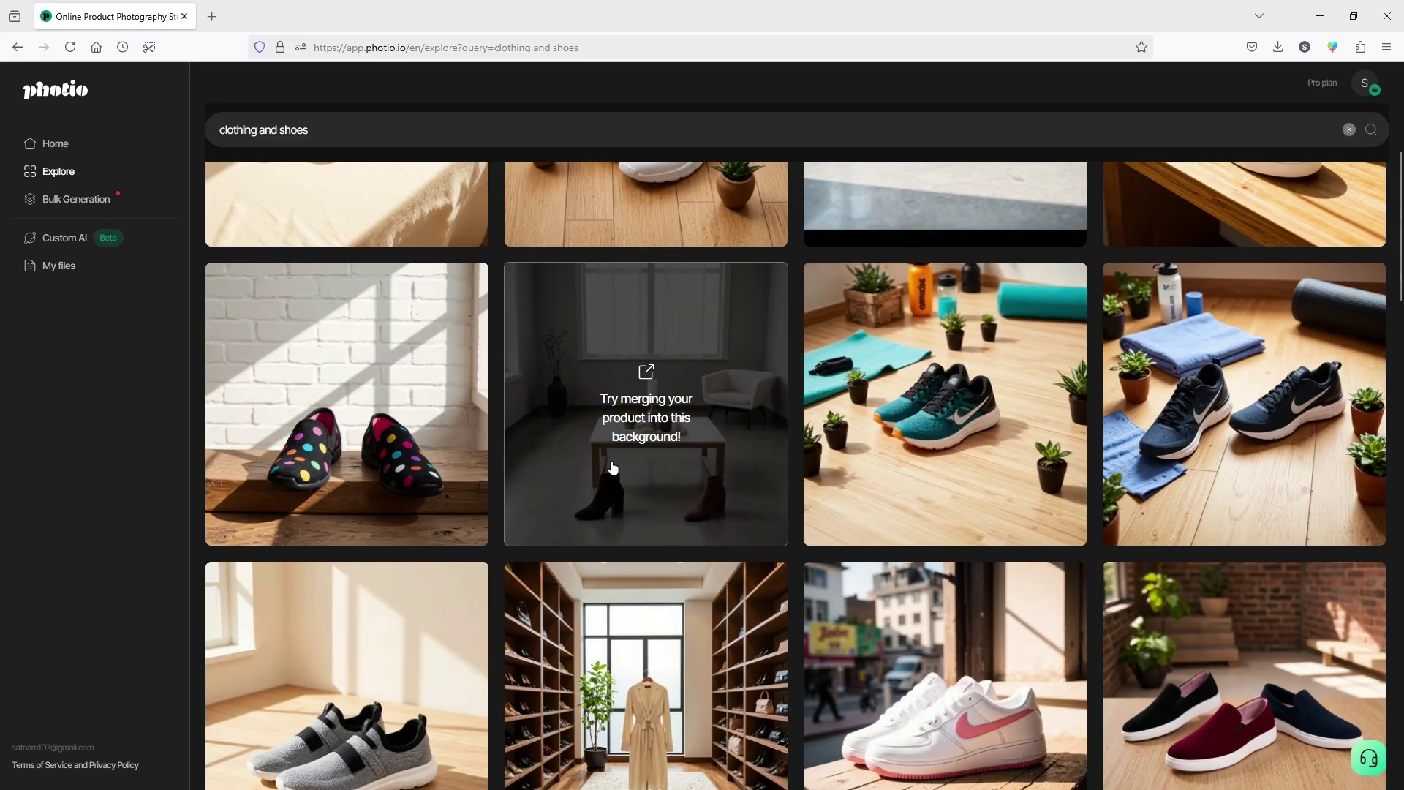
pyautogui.click(953, 413)
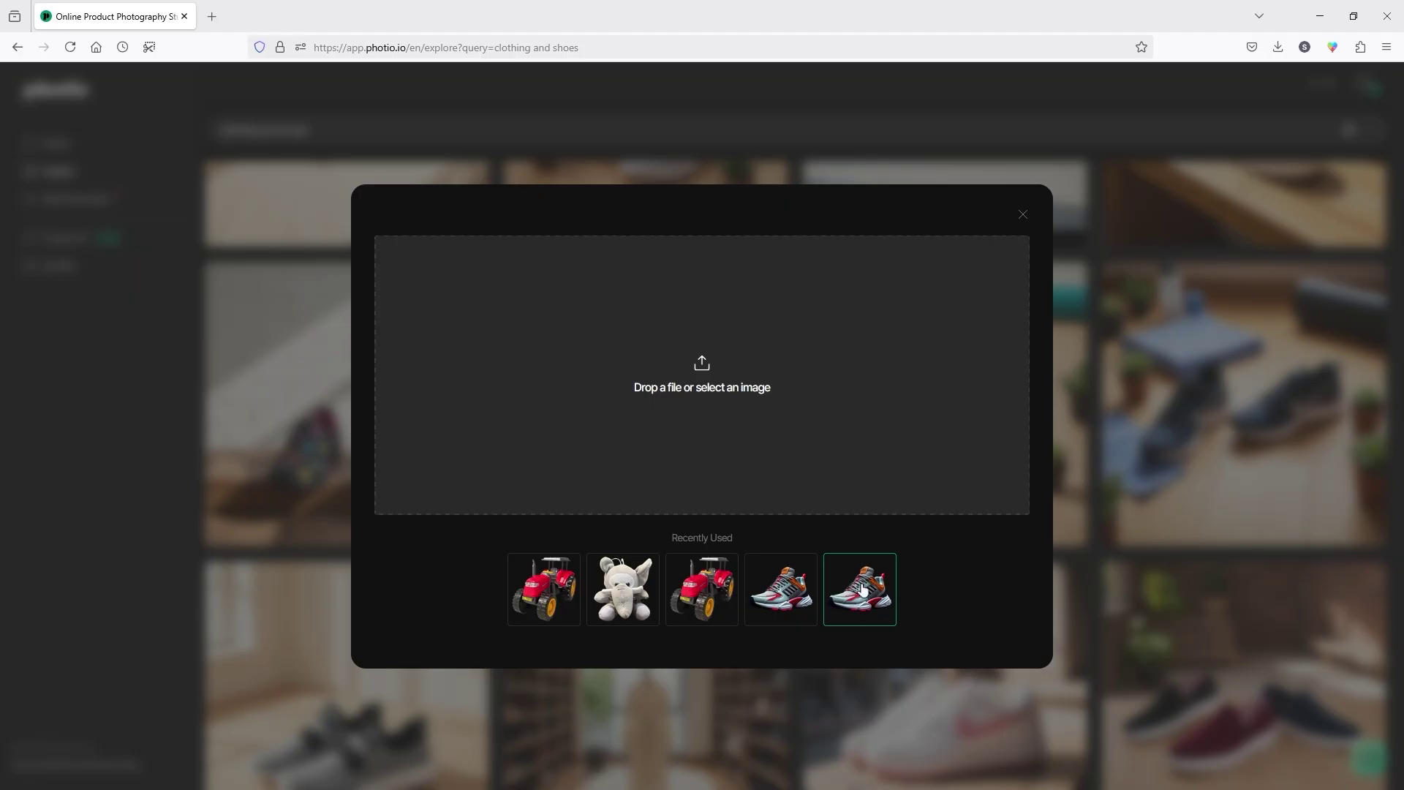
pyautogui.click(860, 592)
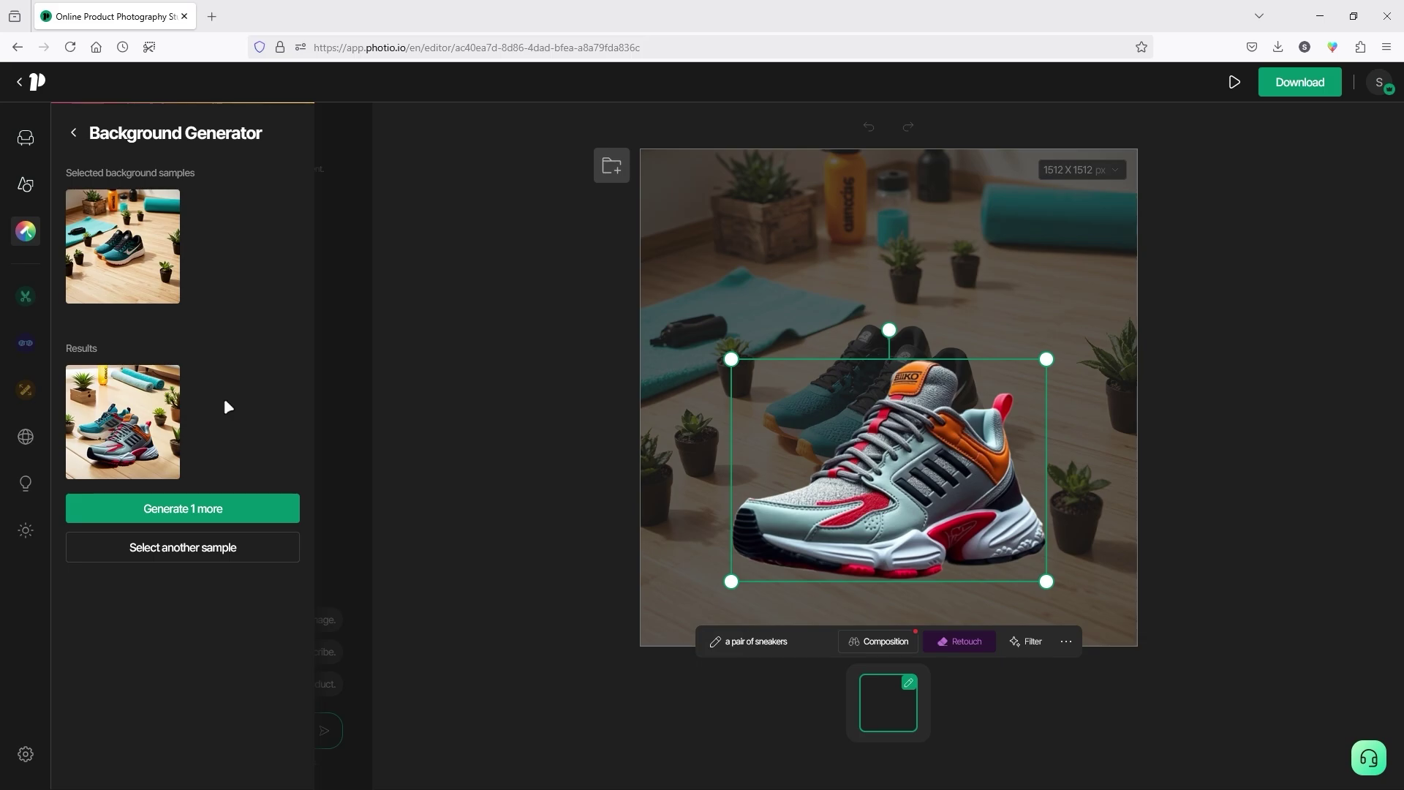
pyautogui.click(129, 421)
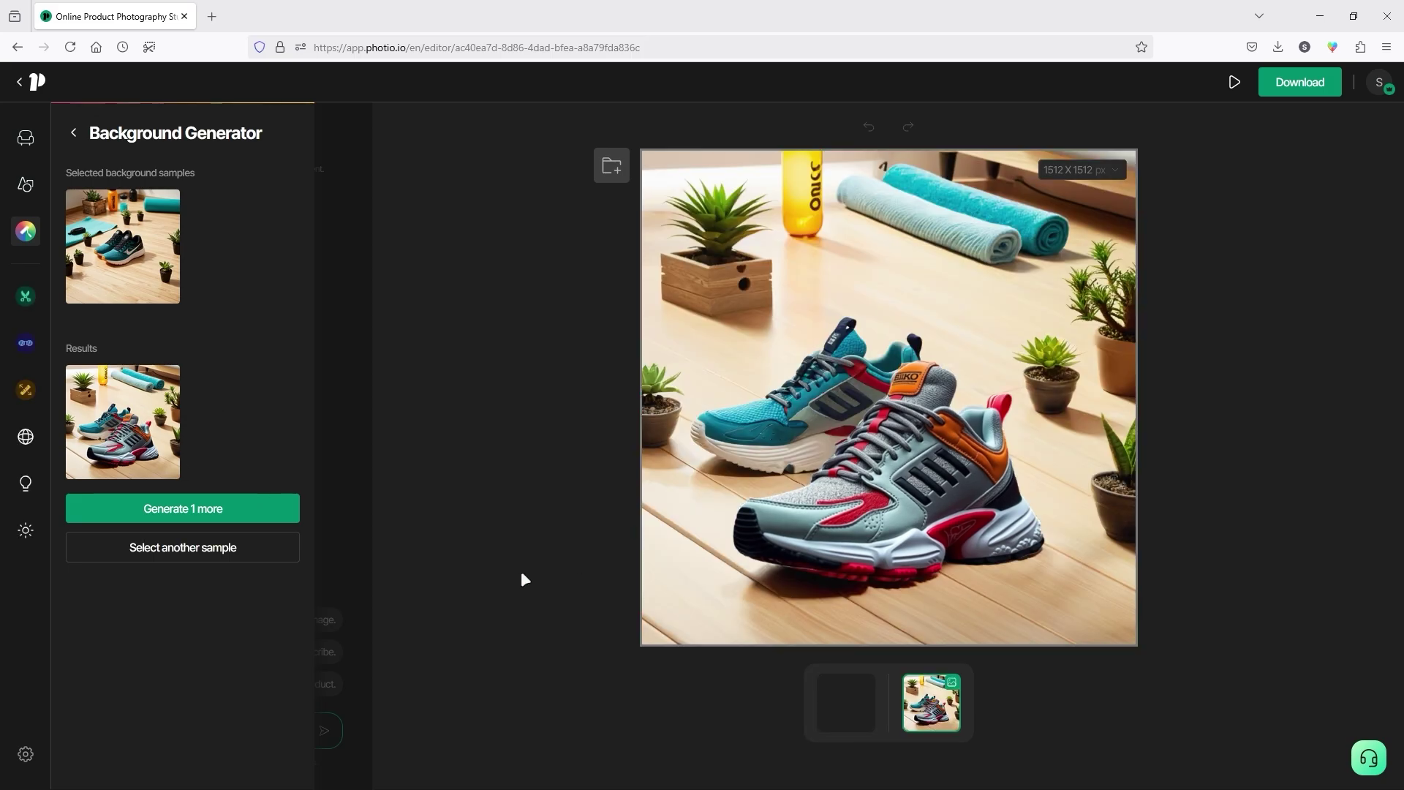
# - Return to the home page, open Bulk Generation, and review the results of the previous bulk task
pyautogui.click(16, 88)
pyautogui.click(50, 149)
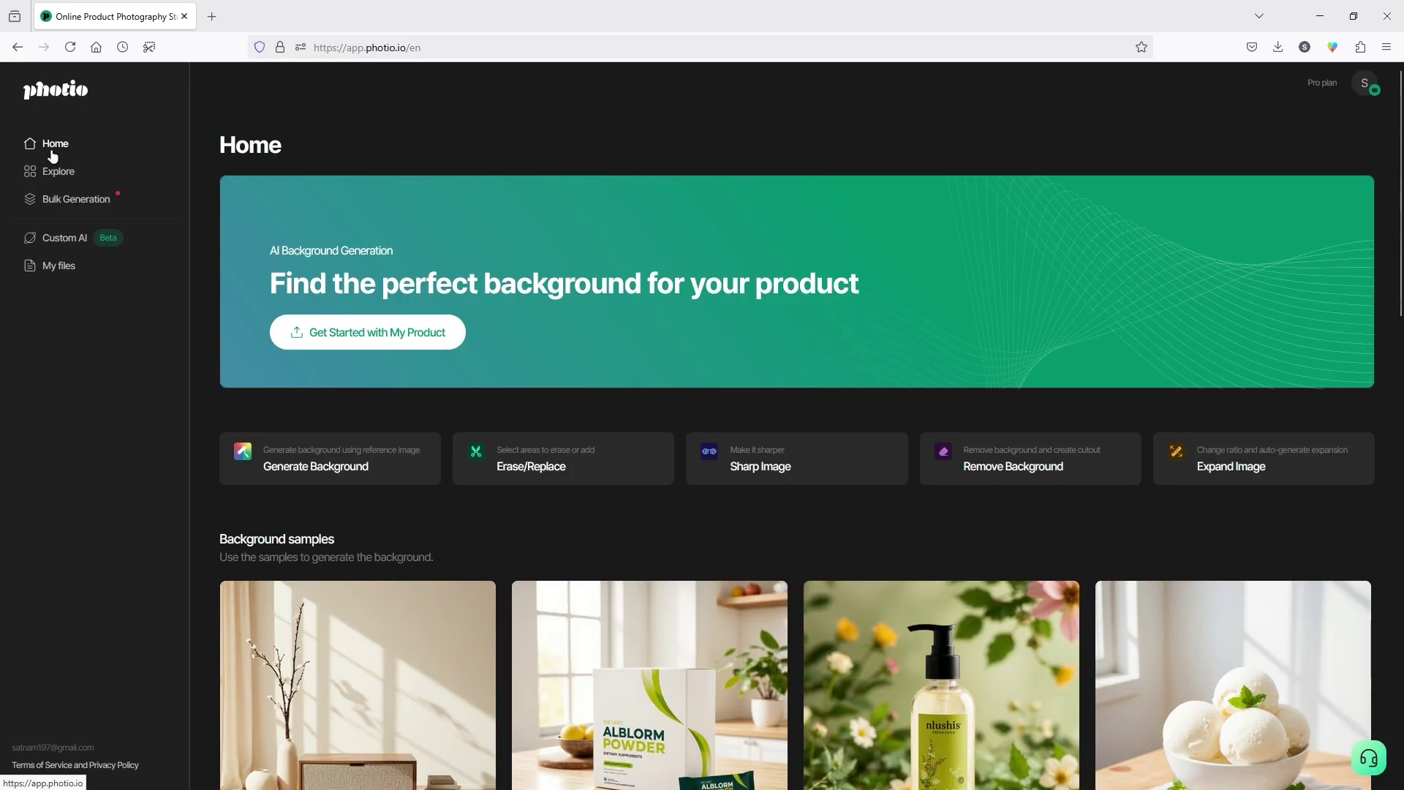
pyautogui.click(79, 205)
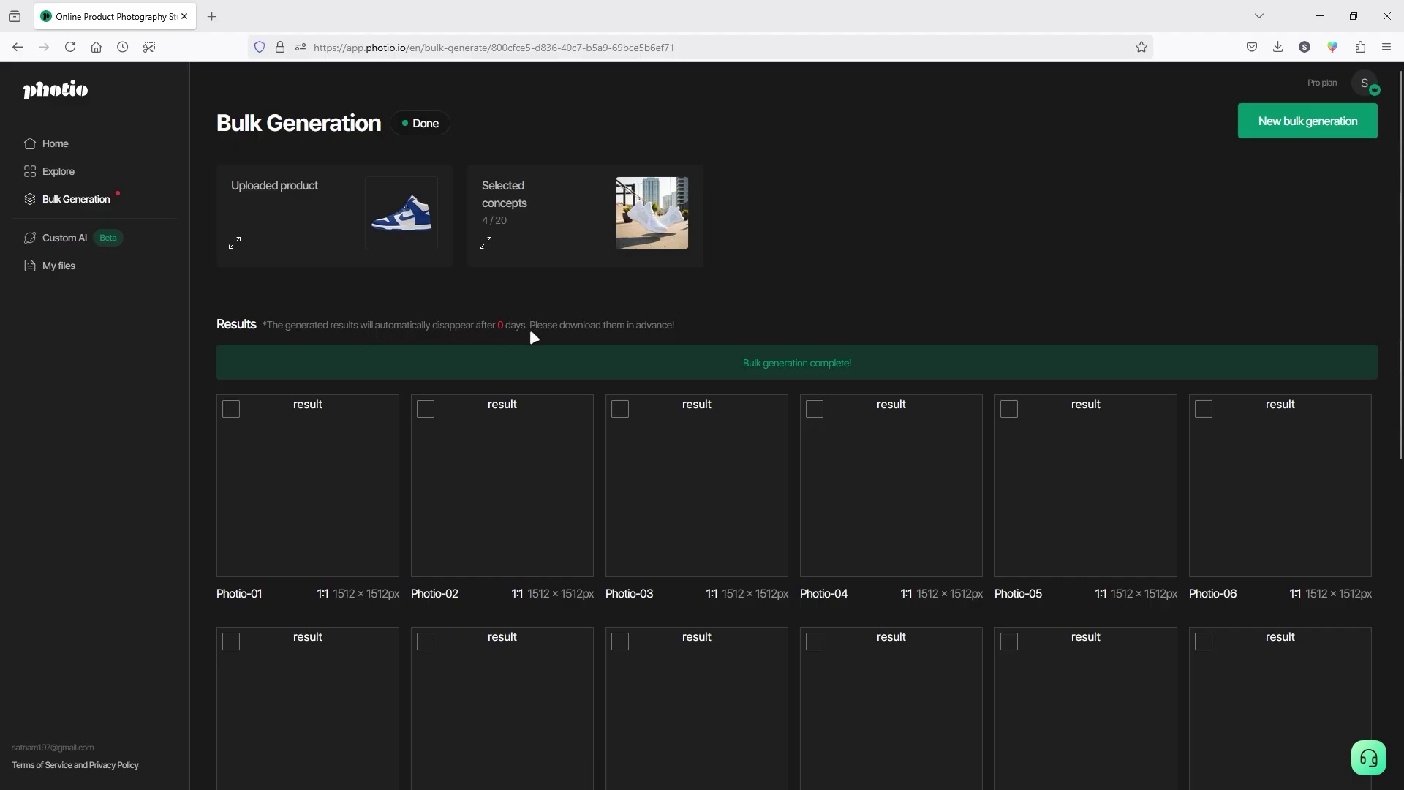
pyautogui.scroll(-5, 1003, 479)
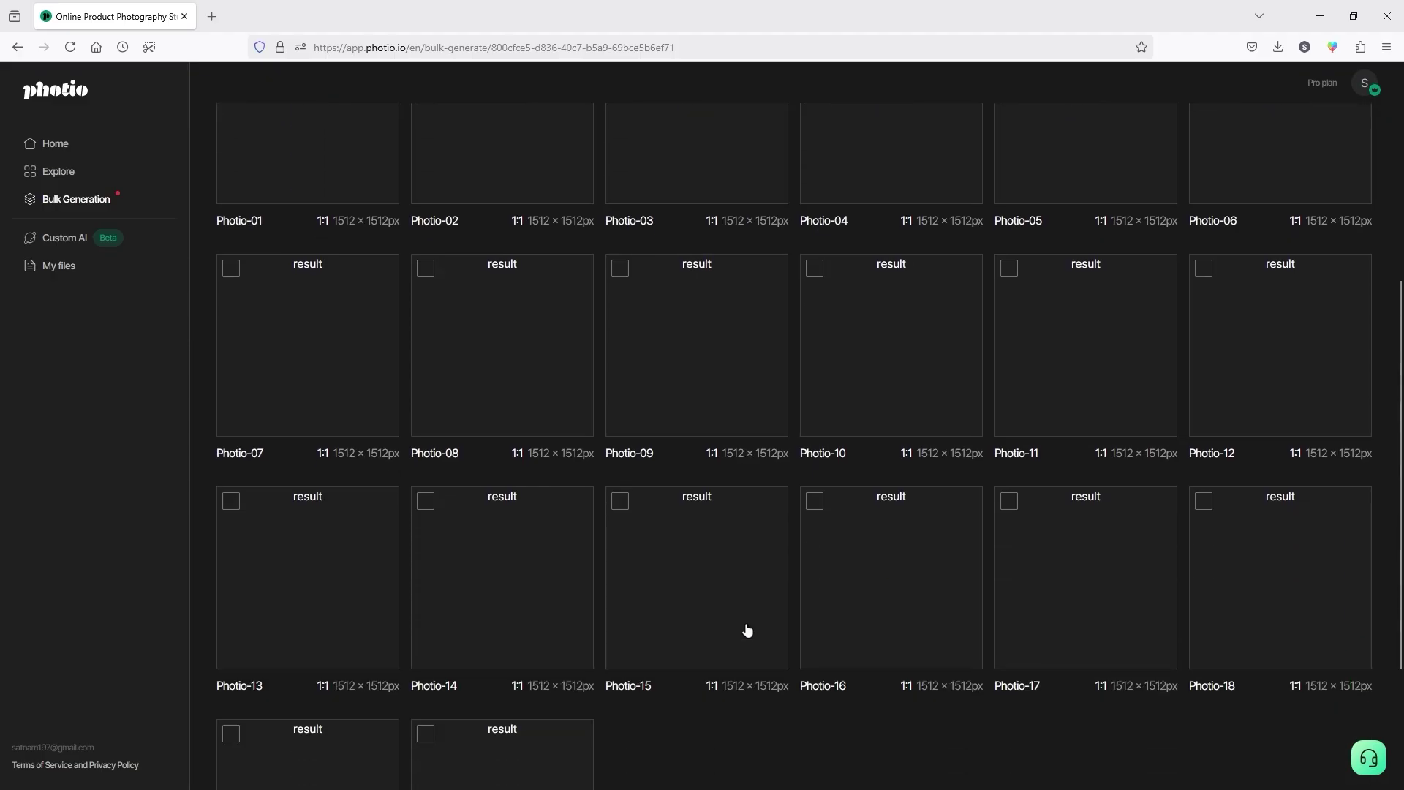
pyautogui.scroll(5, 746, 630)
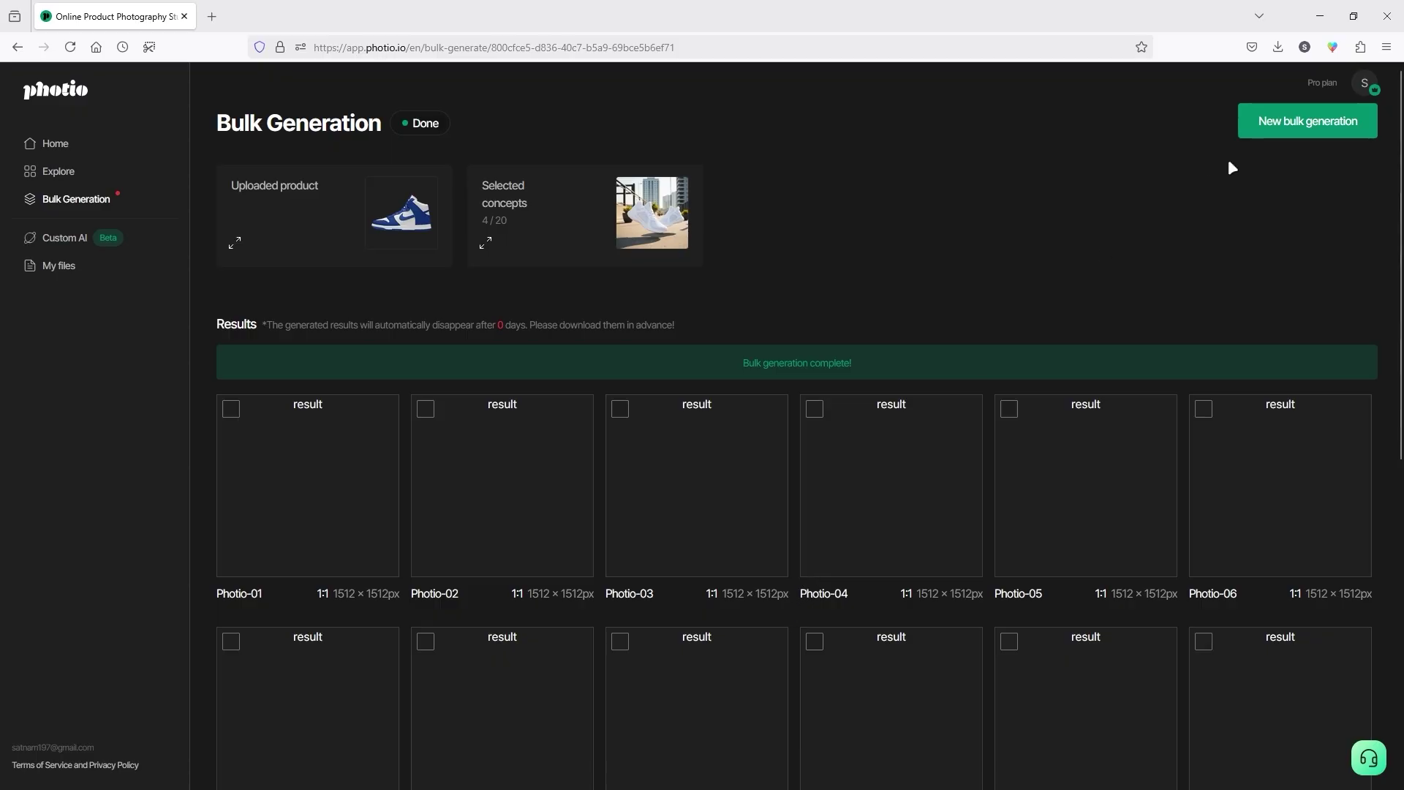
# - Start a new bulk generation task and choose the first recently used red toy tractor as the product
pyautogui.click(1285, 134)
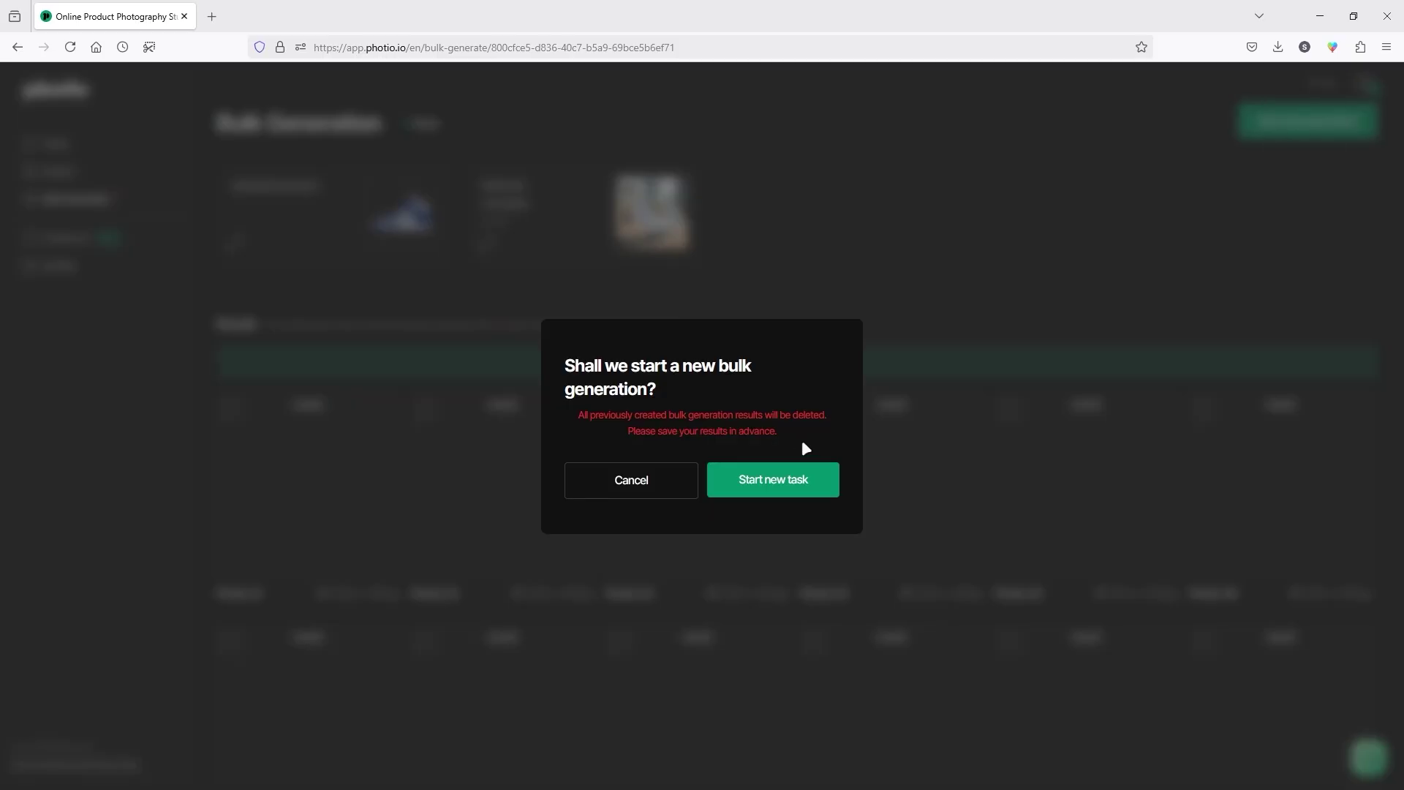
pyautogui.click(783, 487)
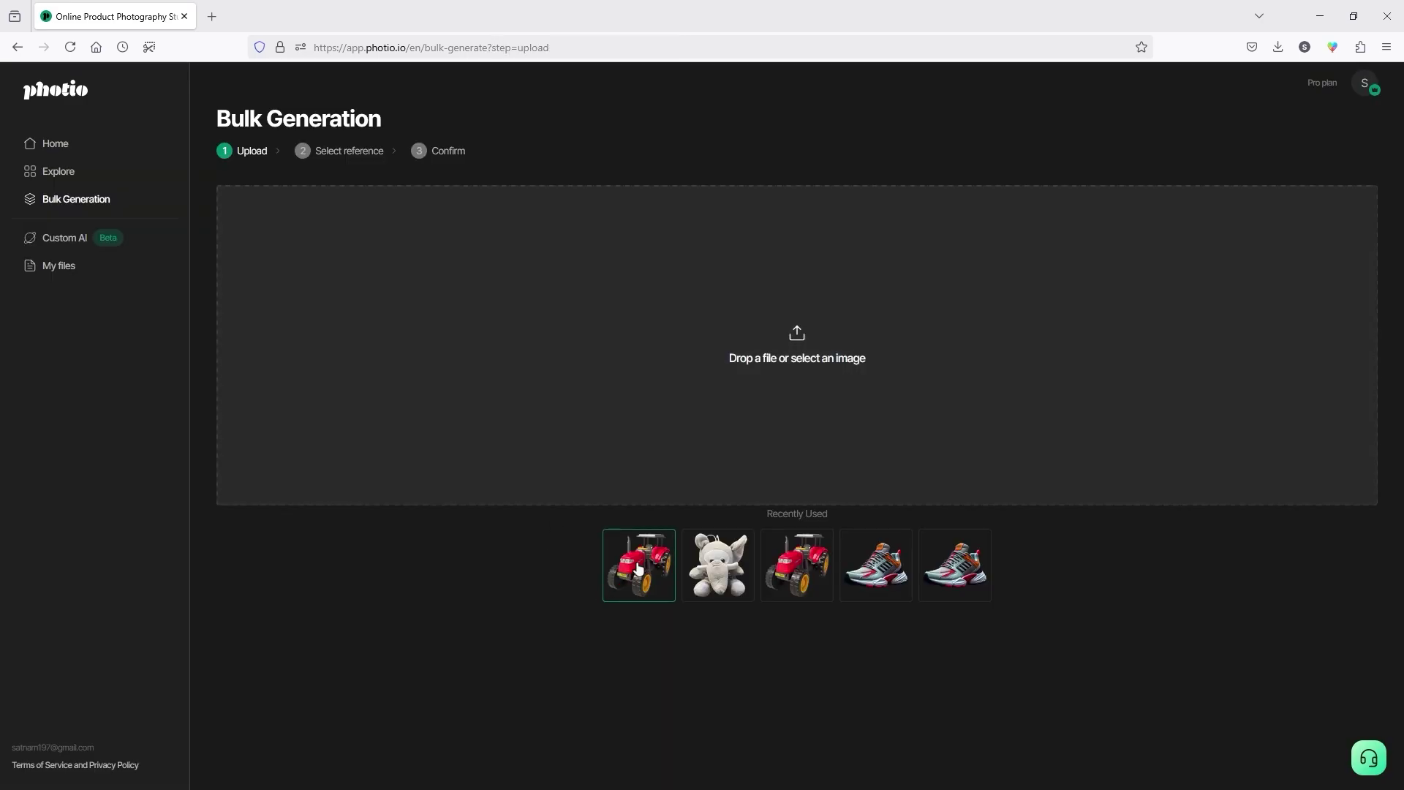
pyautogui.click(638, 569)
# - Set the toy tractor's composition angle closer to Front and apply the product to the bulk task
pyautogui.click(788, 528)
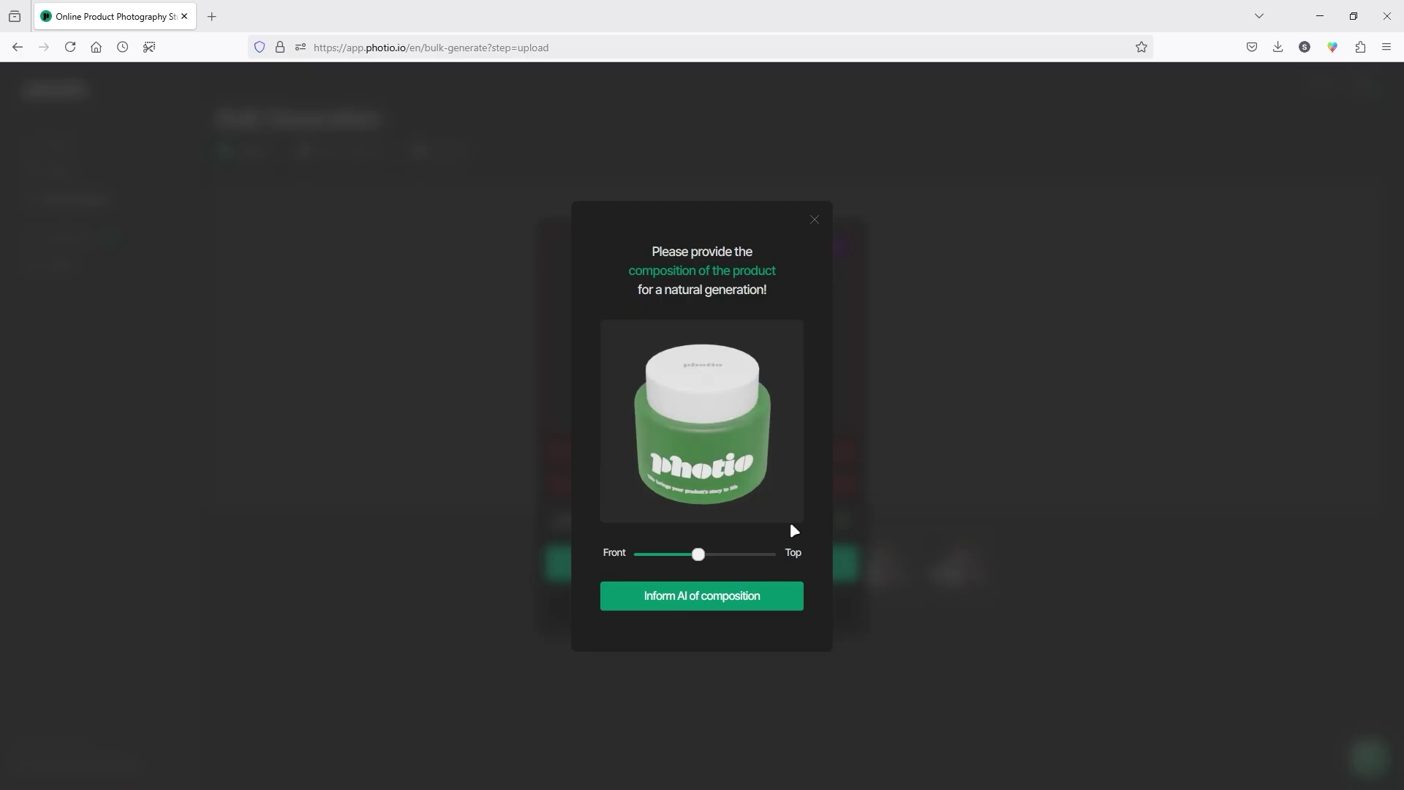
pyautogui.moveTo(701, 556); pyautogui.dragTo(673, 556)
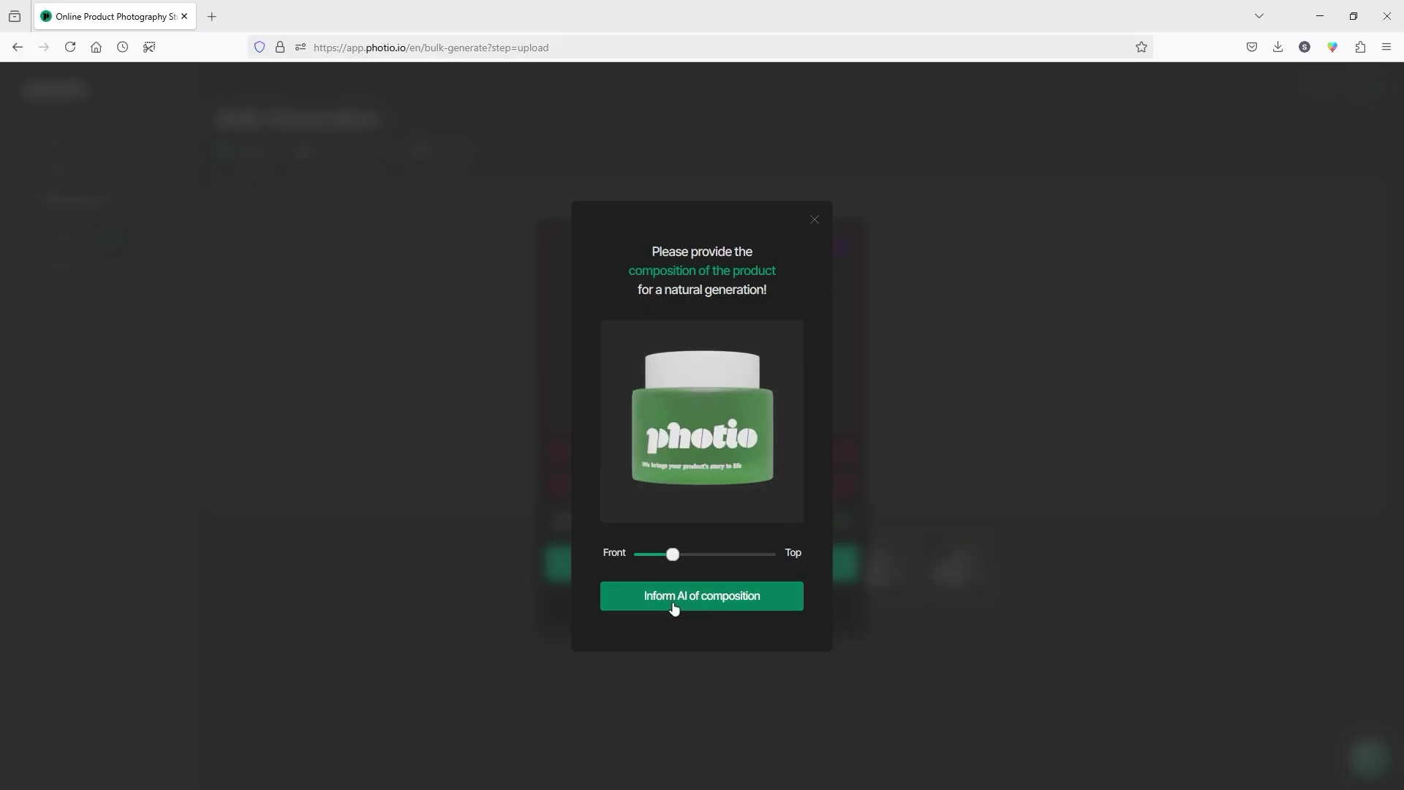
pyautogui.click(739, 607)
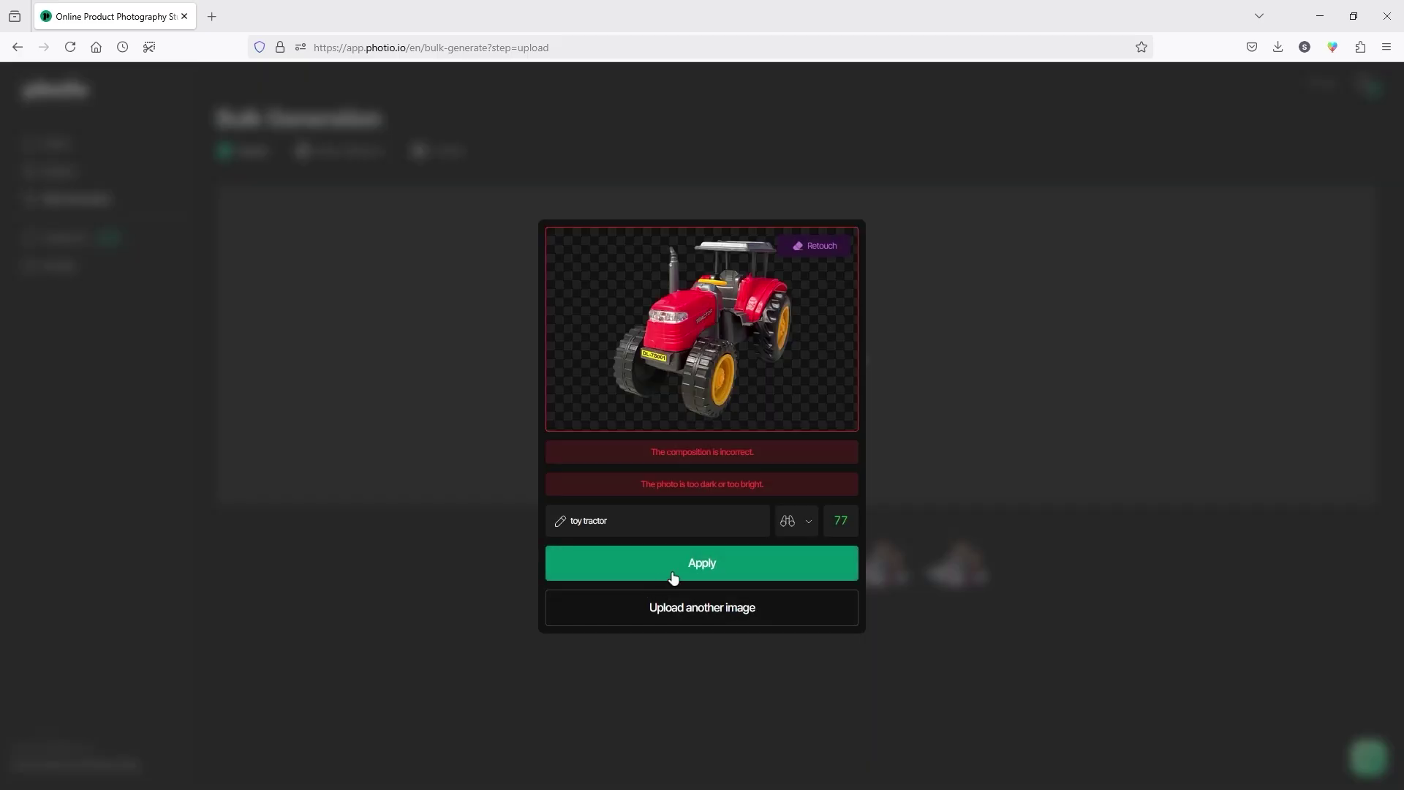
pyautogui.click(714, 568)
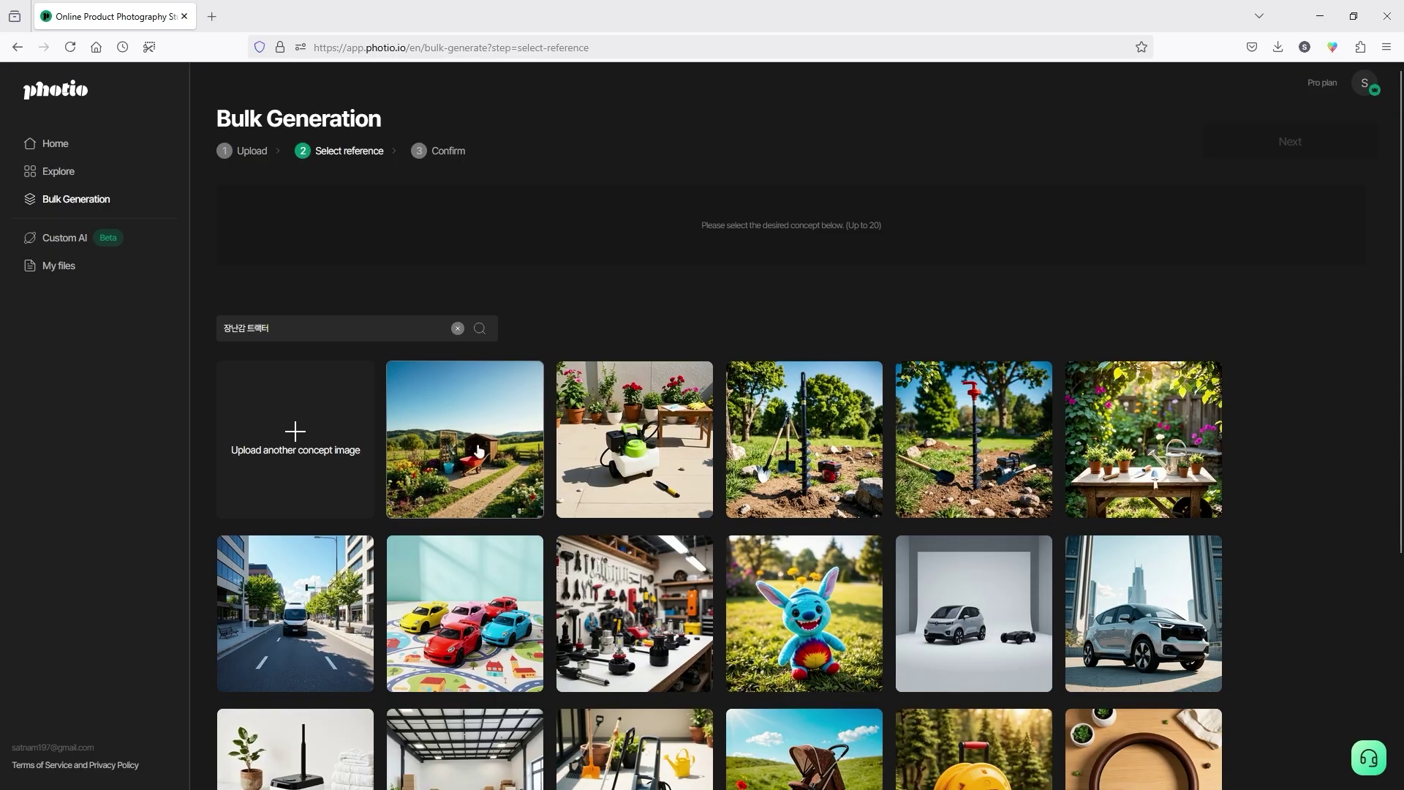
# - Select five reference concepts: the farm garden, auger in a garden, blue plush rabbit, wheeled robot, and warehouse cart
pyautogui.click(476, 459)
pyautogui.click(805, 439)
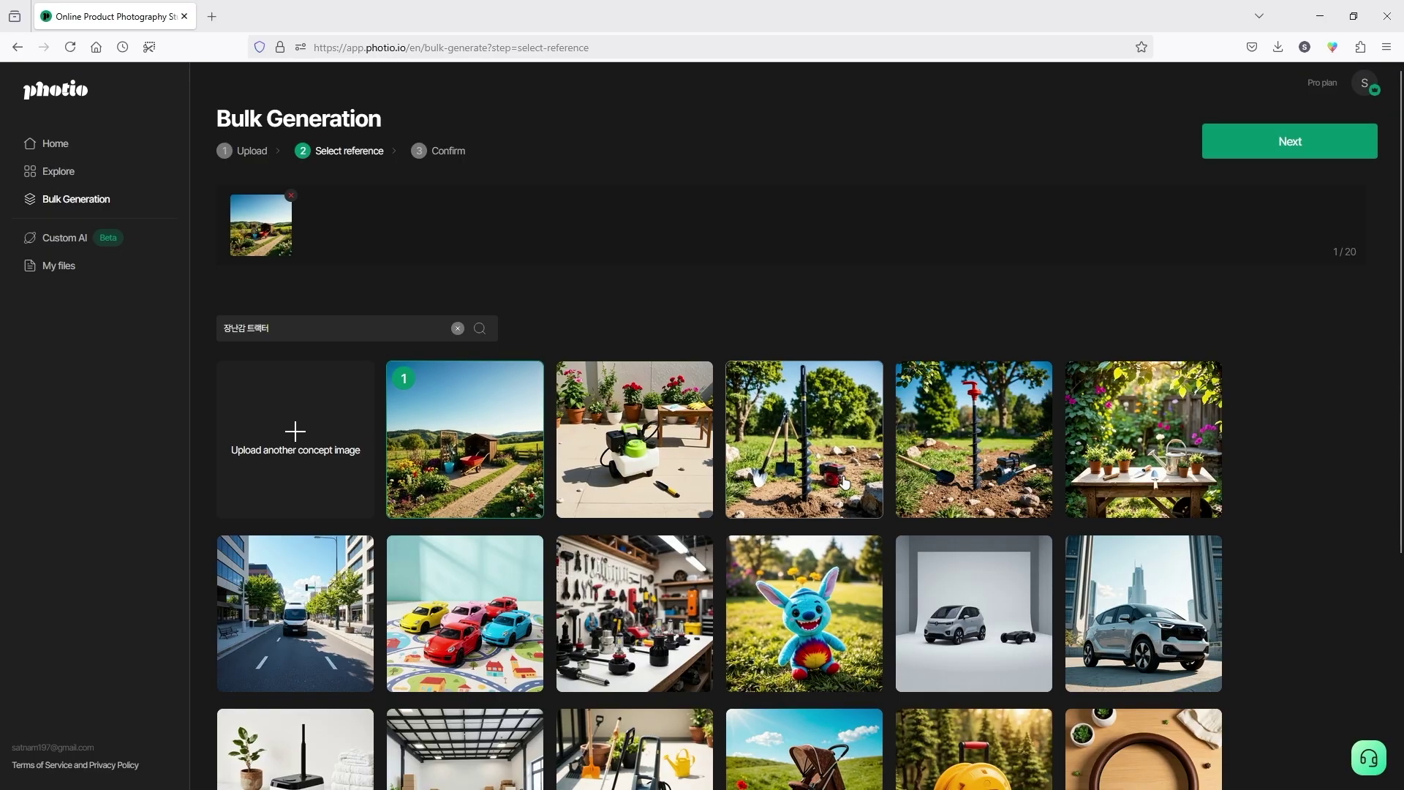
pyautogui.click(805, 615)
pyautogui.scroll(-3, 805, 614)
pyautogui.click(295, 555)
pyautogui.click(465, 556)
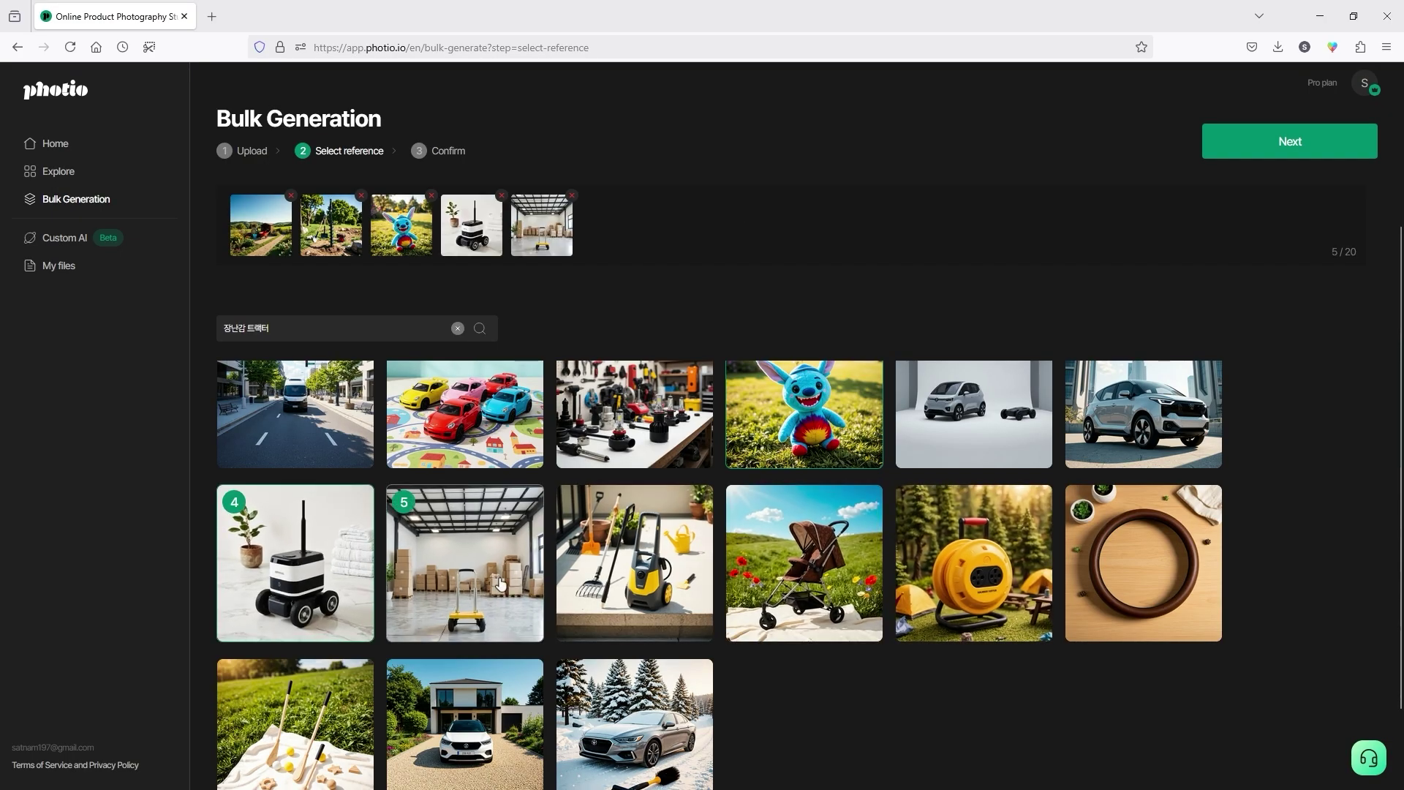
# - Continue to confirmation with the selected references and try several image counts, ending on 20 images to generate
pyautogui.scroll(3, 617, 498)
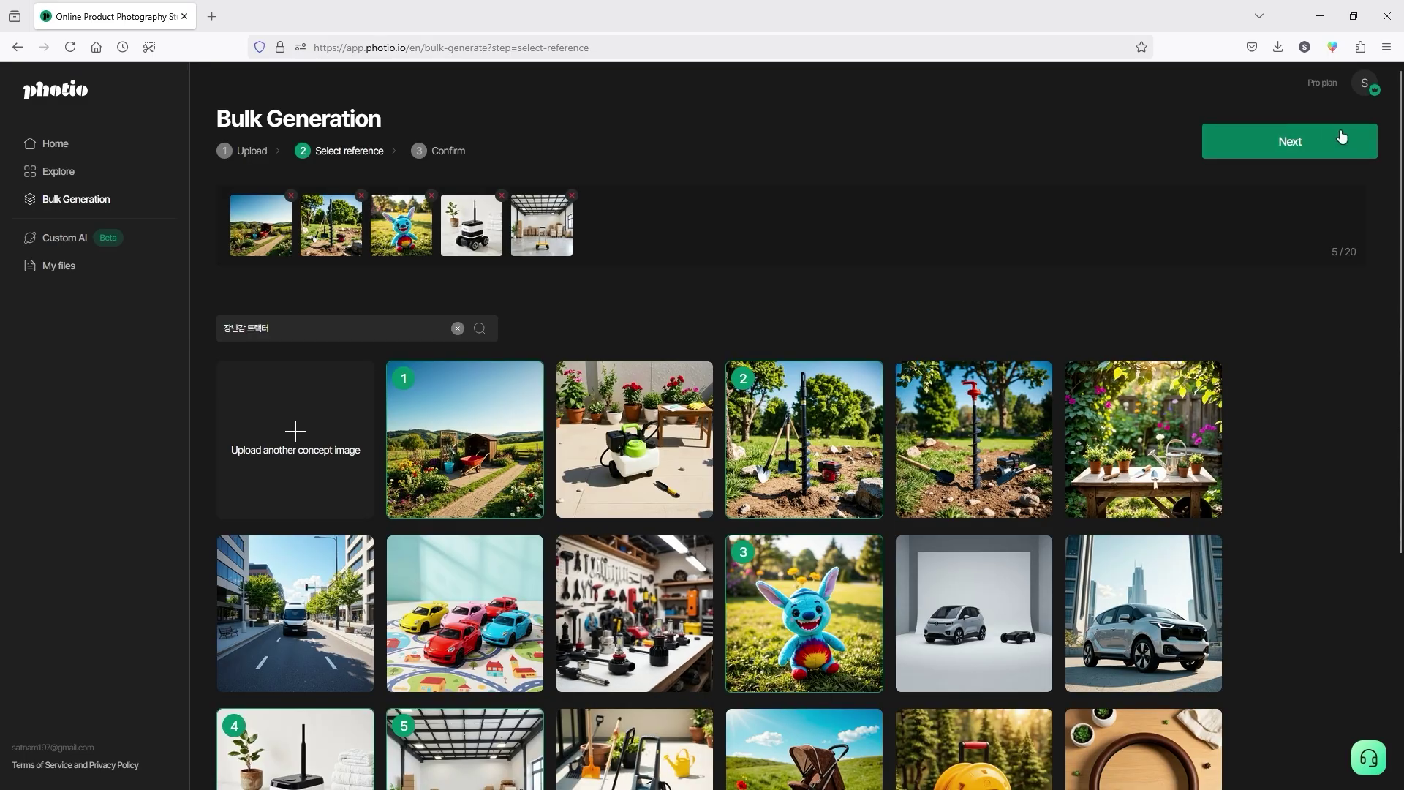
pyautogui.click(1319, 141)
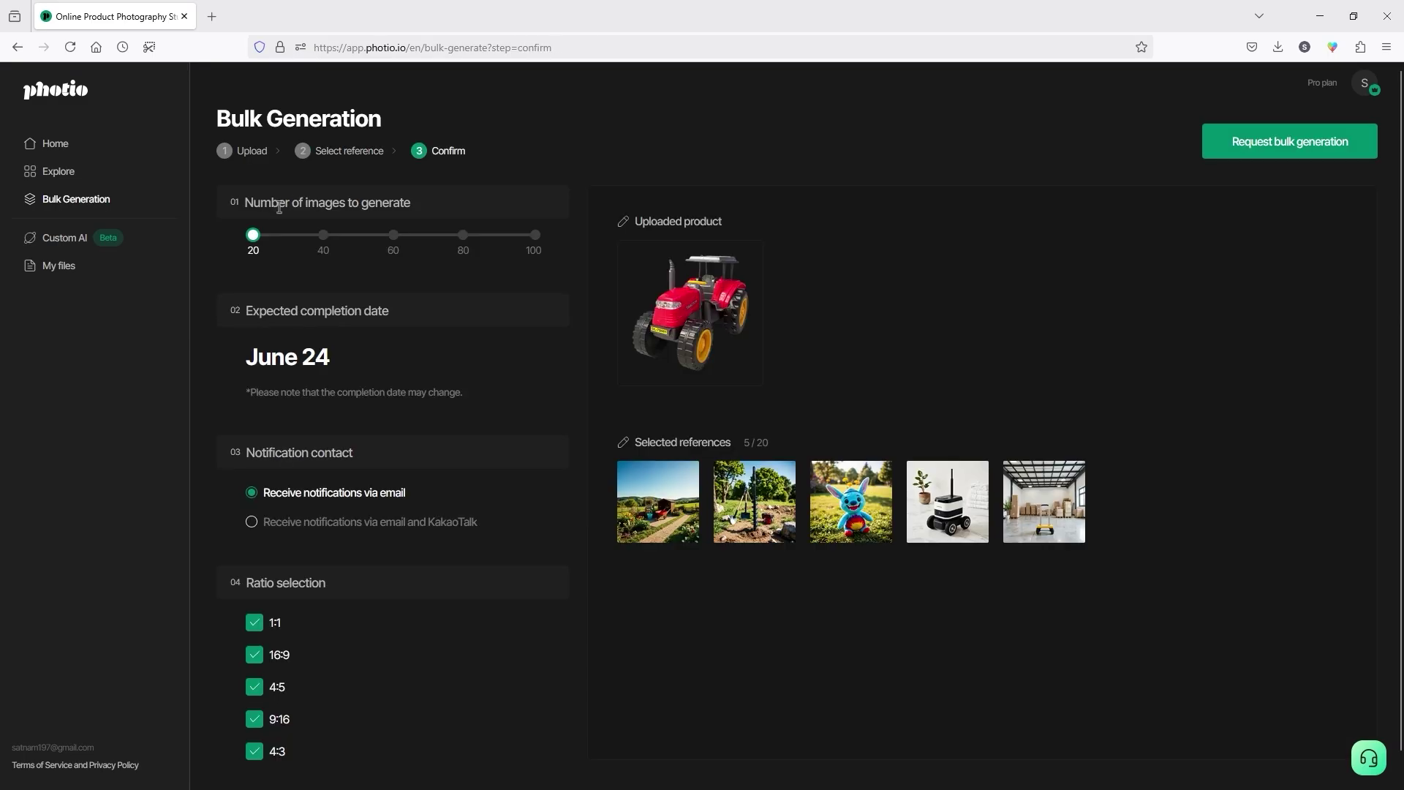
pyautogui.click(326, 235)
pyautogui.click(394, 235)
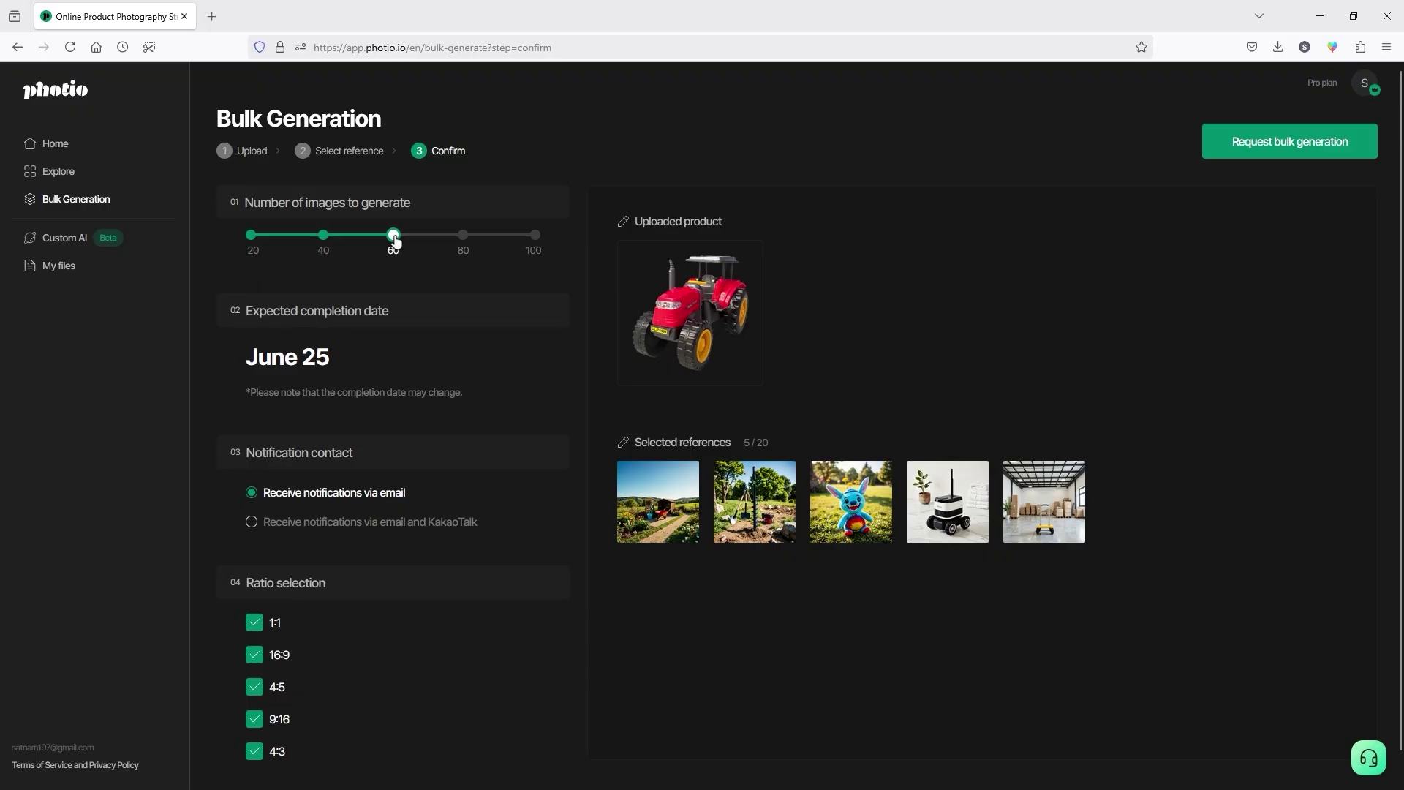
pyautogui.click(462, 235)
pyautogui.click(253, 237)
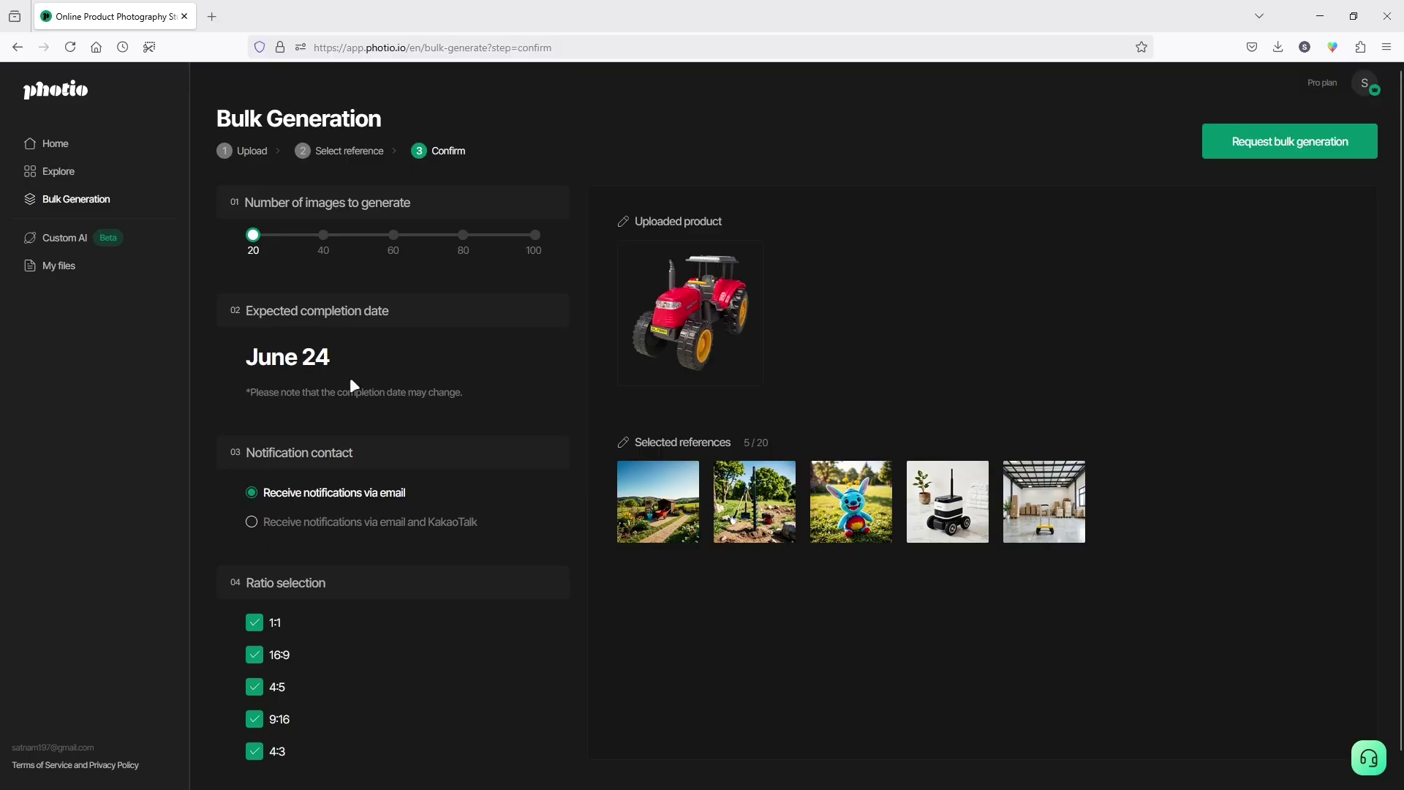
pyautogui.click(324, 236)
pyautogui.click(258, 235)
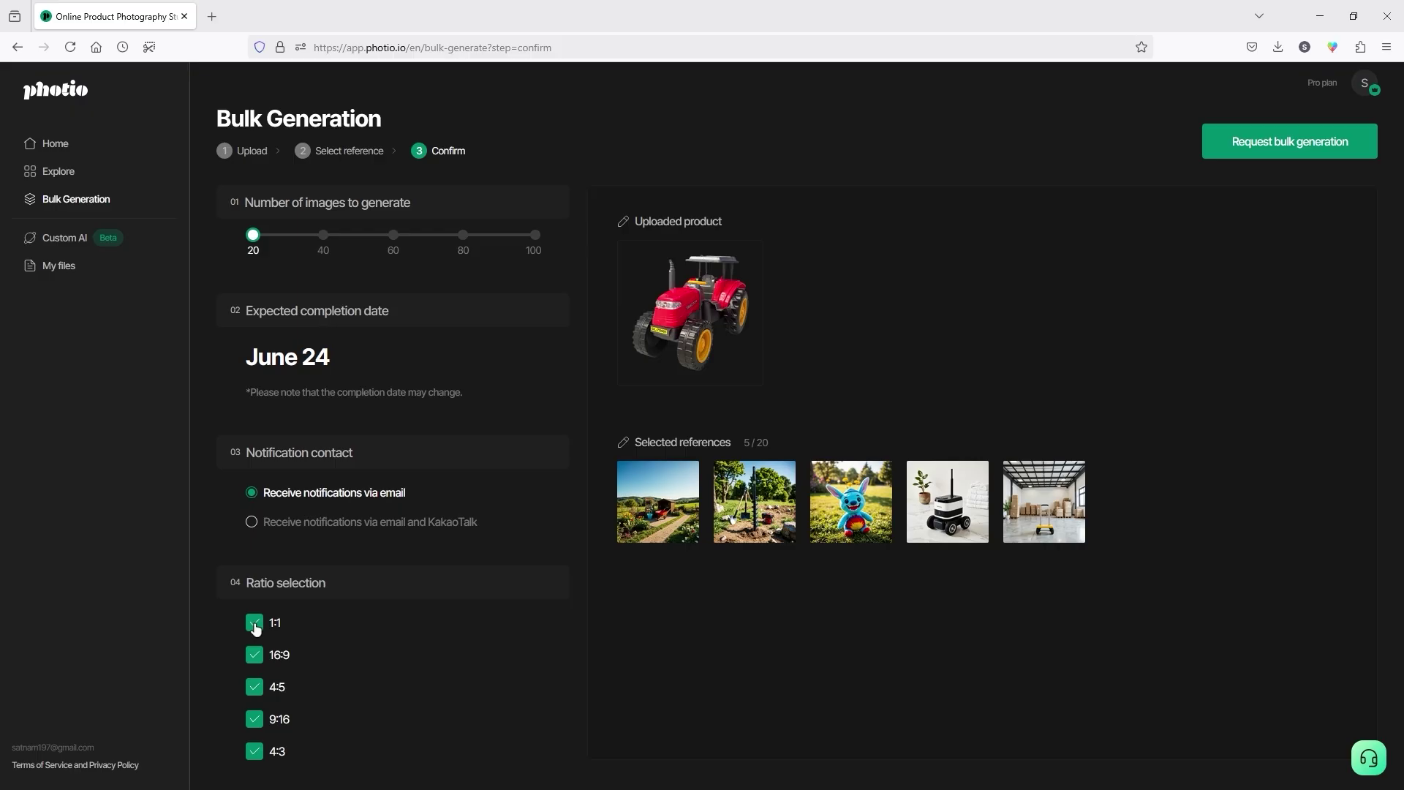
# - Deselect the 16:9, 4:5, 9:16 and 4:3 ratios, keeping only 1:1, and submit the bulk generation request
pyautogui.click(254, 655)
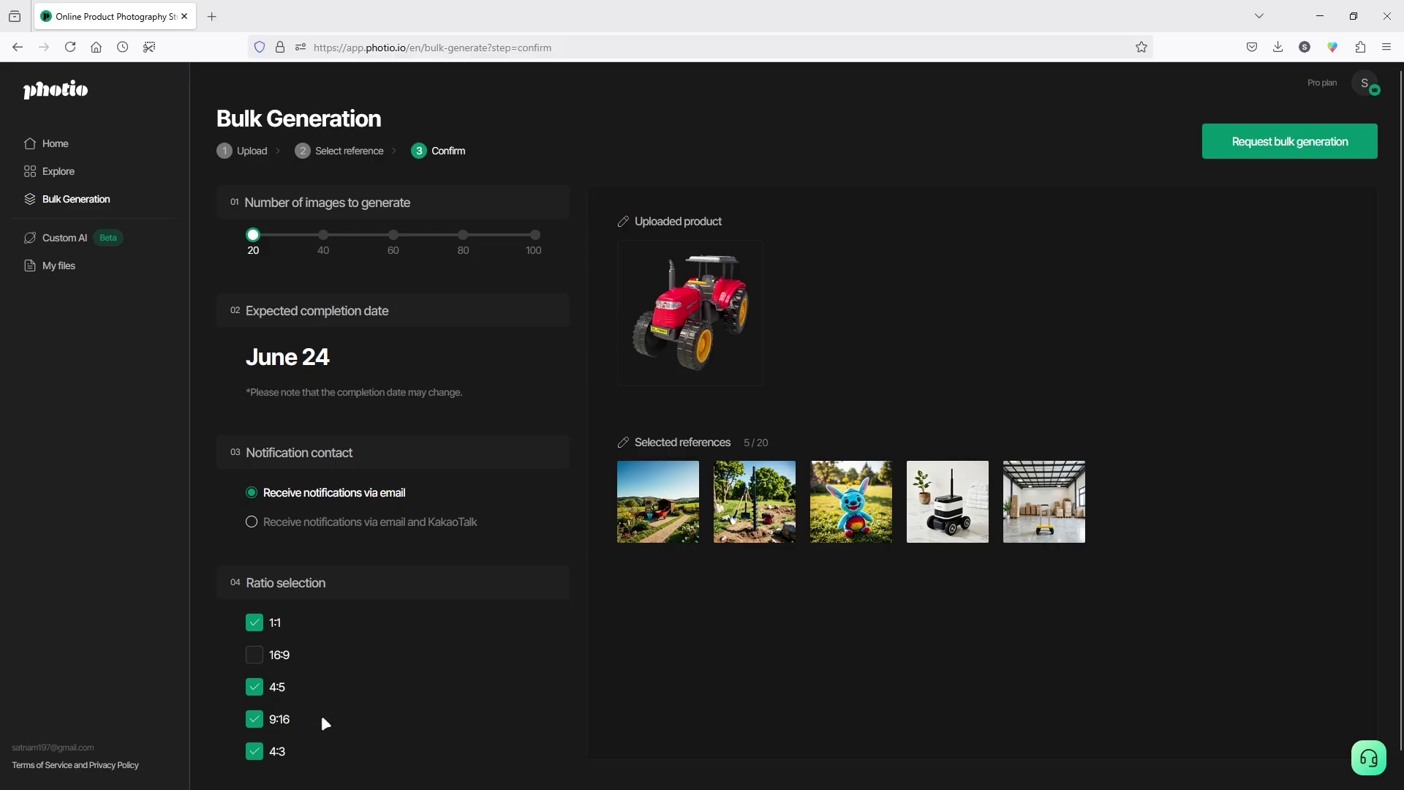
pyautogui.click(254, 720)
pyautogui.click(254, 752)
pyautogui.click(254, 687)
pyautogui.click(1268, 145)
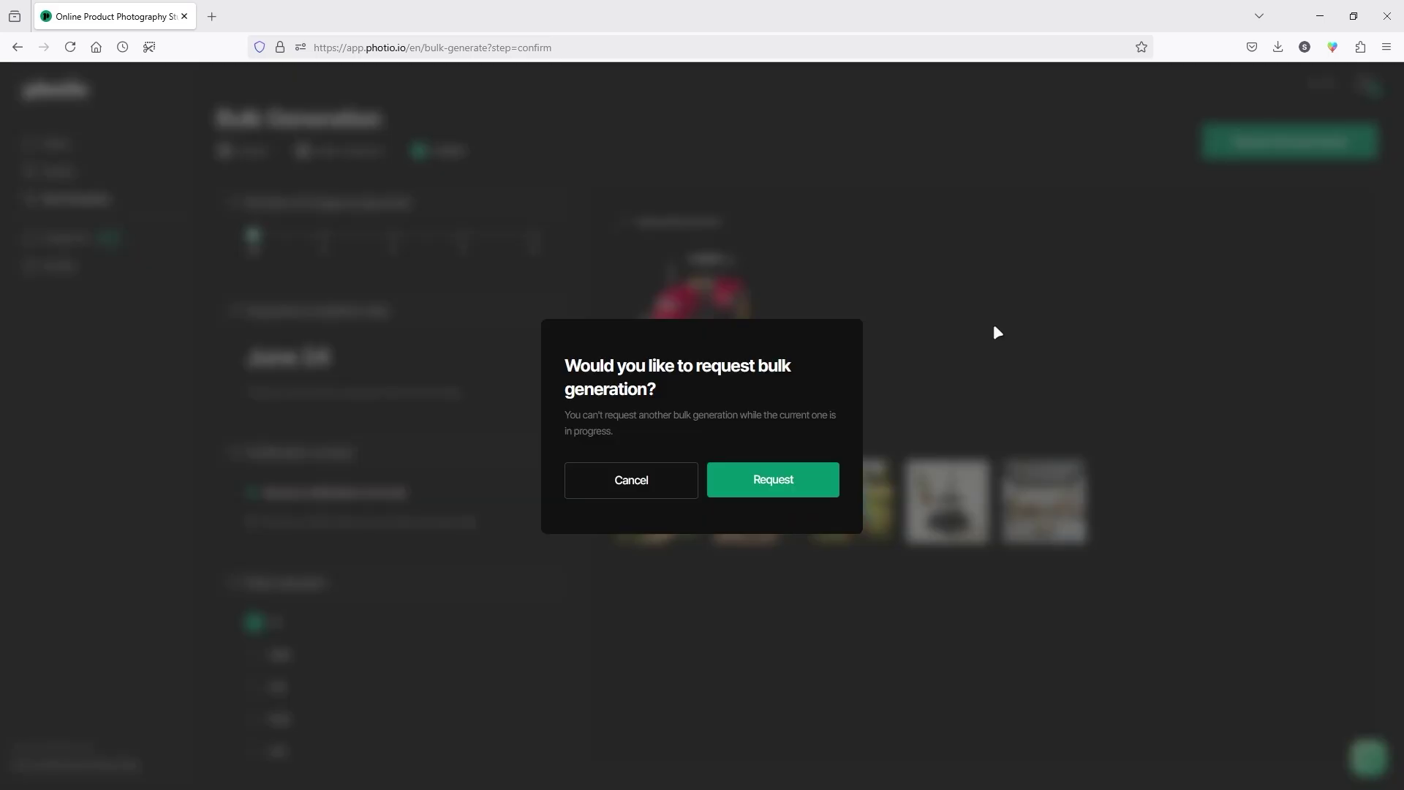
pyautogui.click(785, 483)
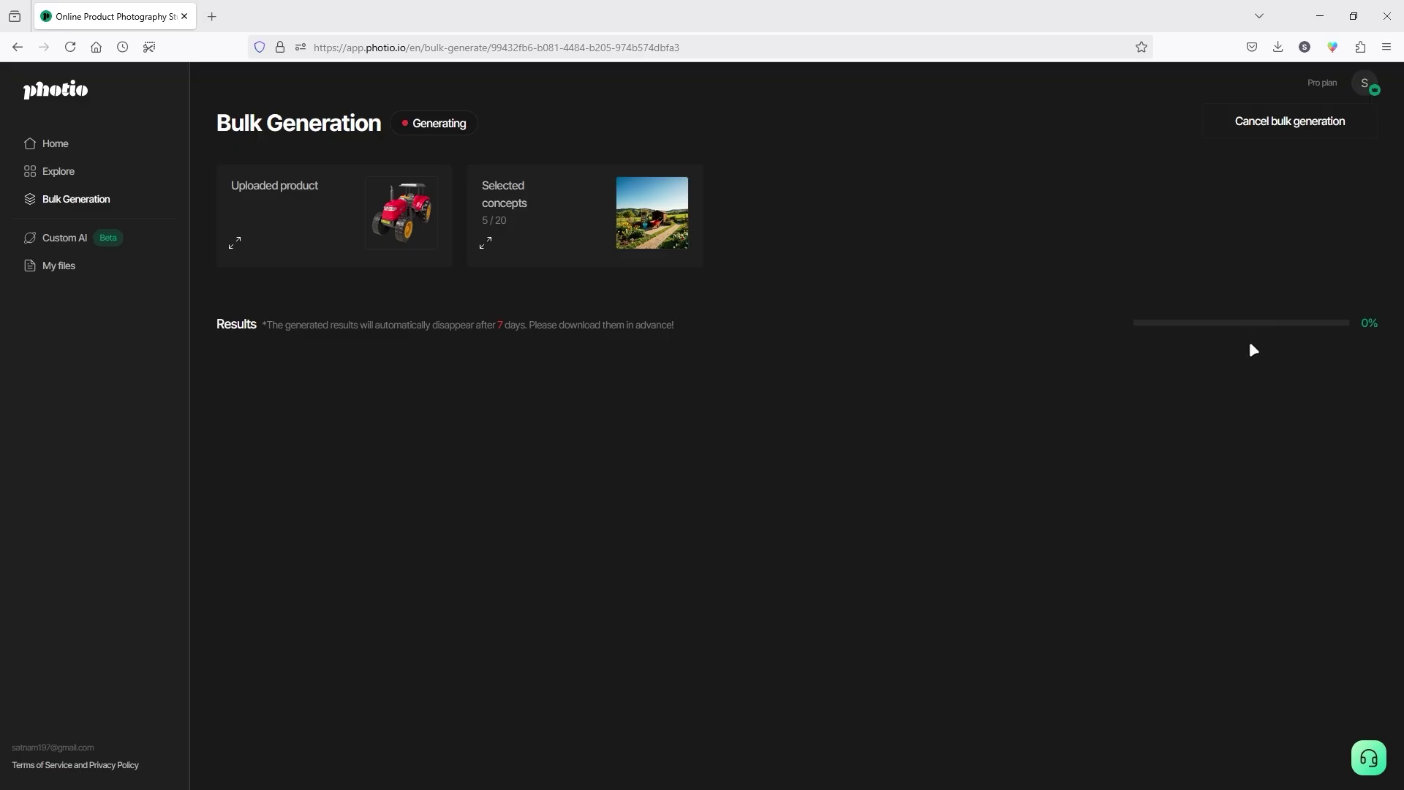
pyautogui.moveTo(492, 324); pyautogui.dragTo(523, 339)
# - Create a new Custom AI project and upload the downloaded tractor photos IMG_3480.jpeg, IMG_3481.jpeg and IMG_3482.jpeg
pyautogui.click(72, 242)
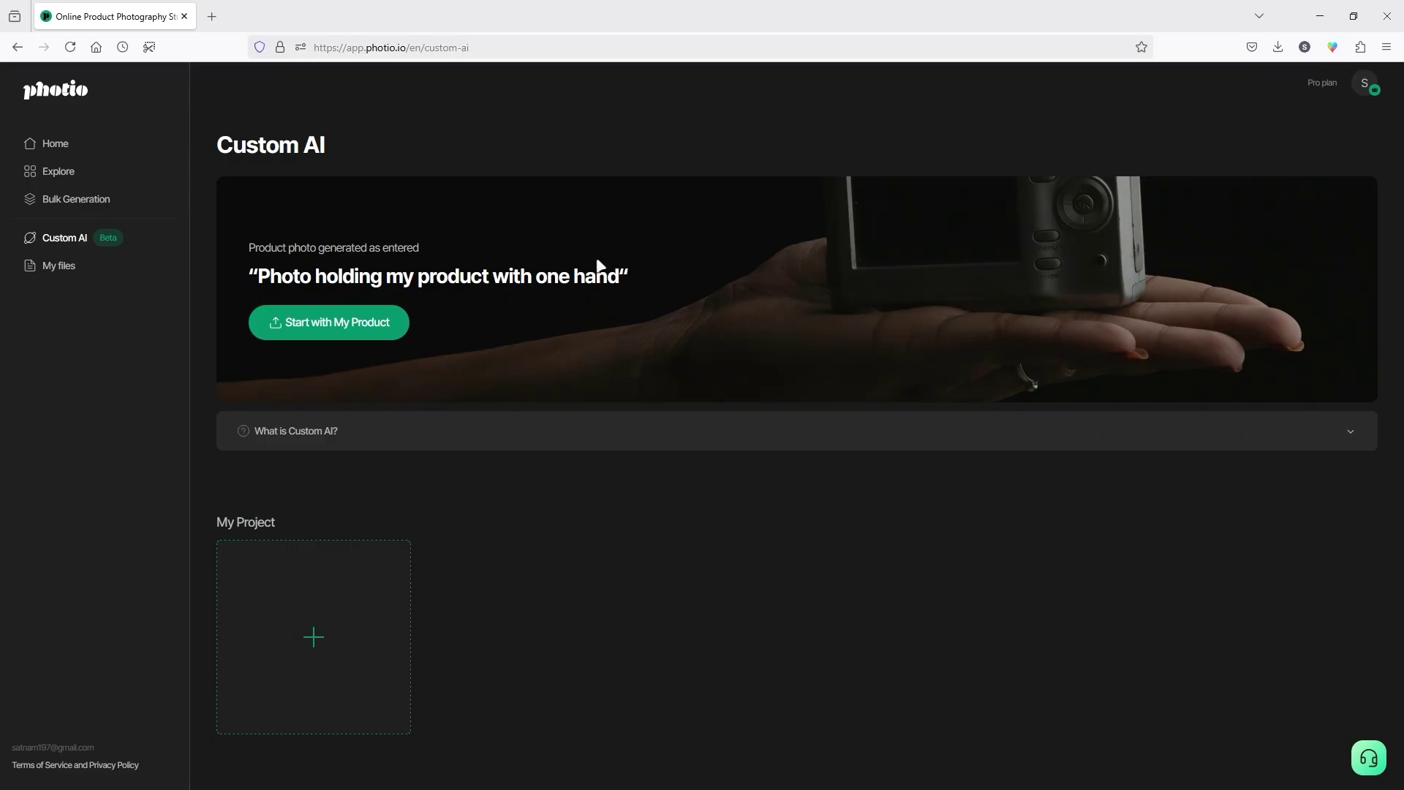
pyautogui.click(316, 646)
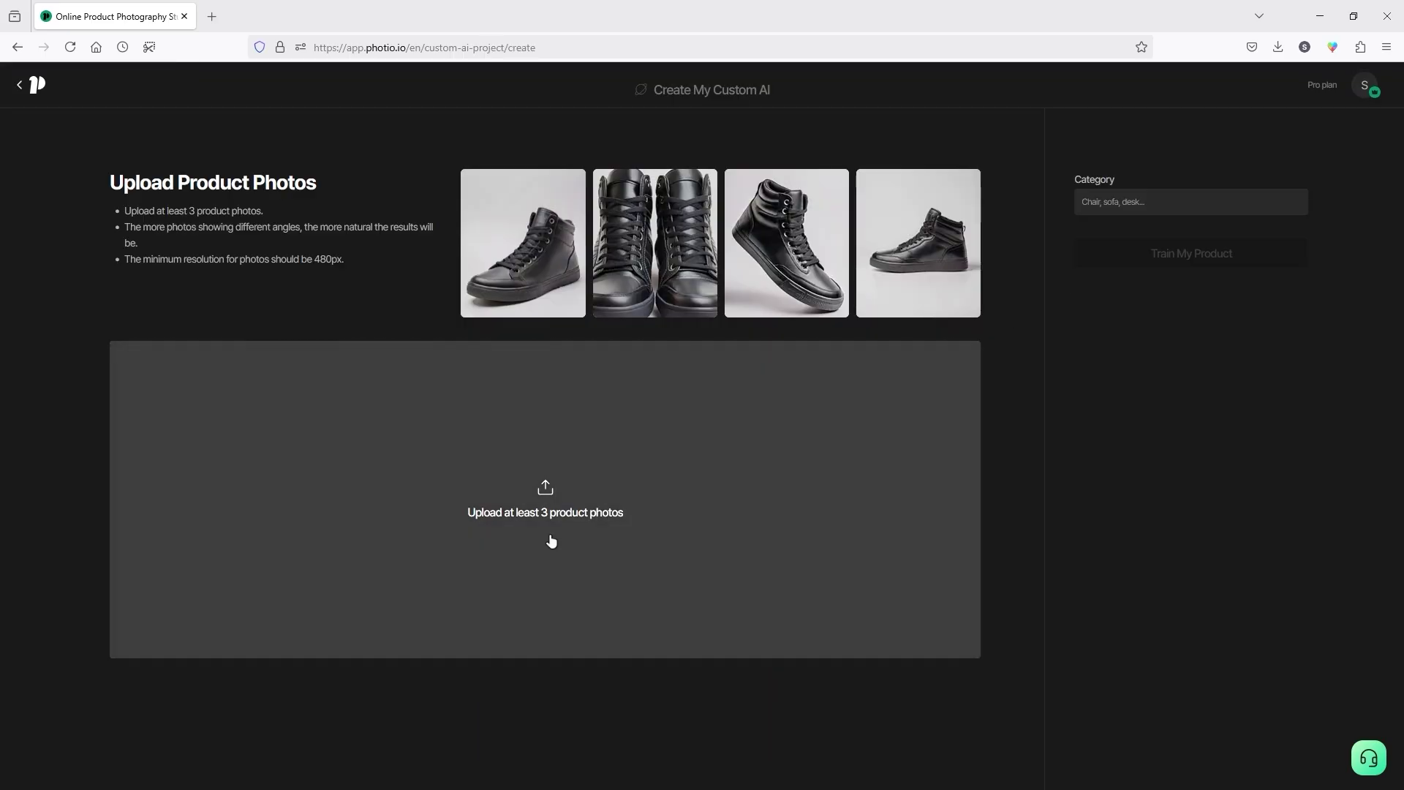
pyautogui.click(1278, 47)
pyautogui.moveTo(1029, 174); pyautogui.dragTo(687, 471)
pyautogui.moveTo(1031, 128); pyautogui.dragTo(649, 483)
pyautogui.moveTo(1029, 84); pyautogui.dragTo(621, 486)
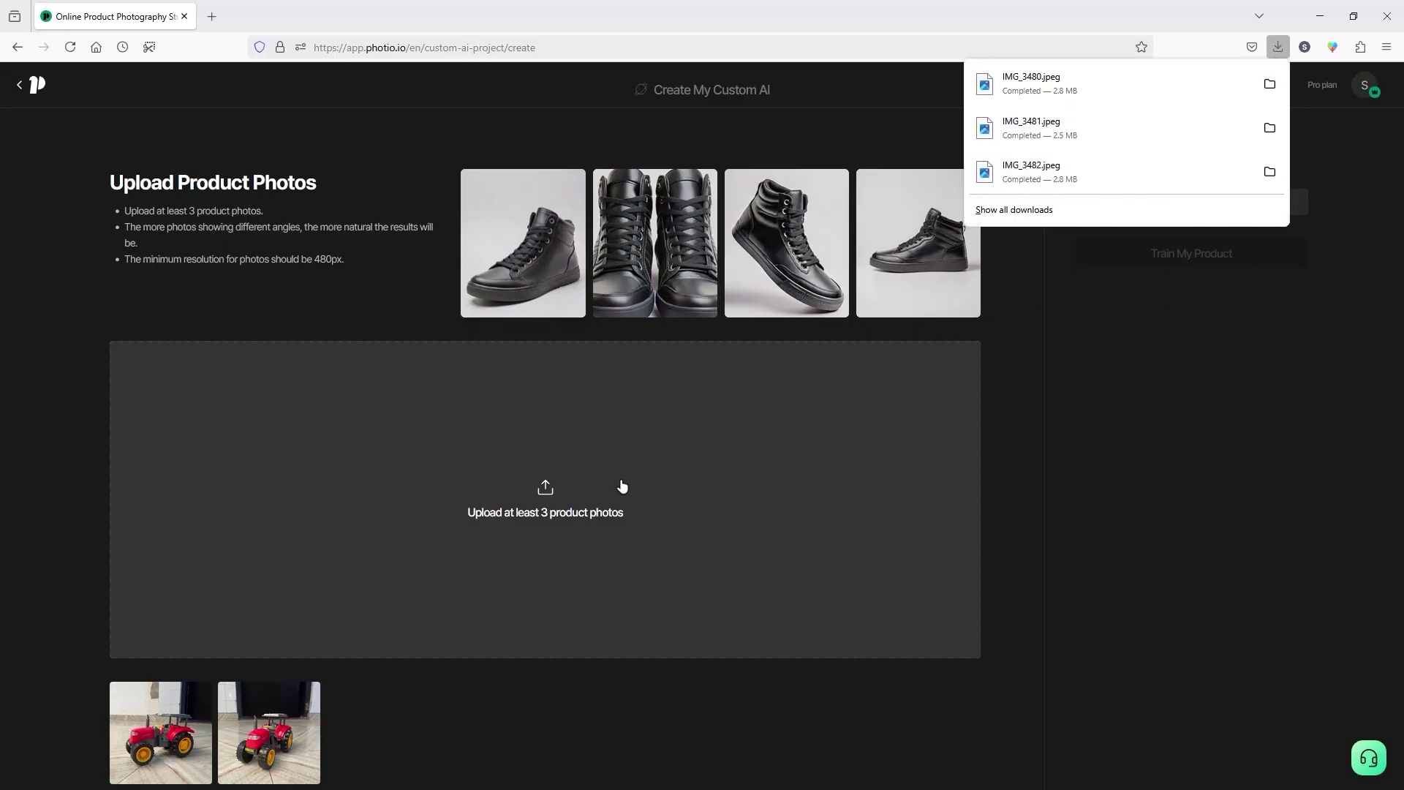
pyautogui.scroll(-1, 571, 564)
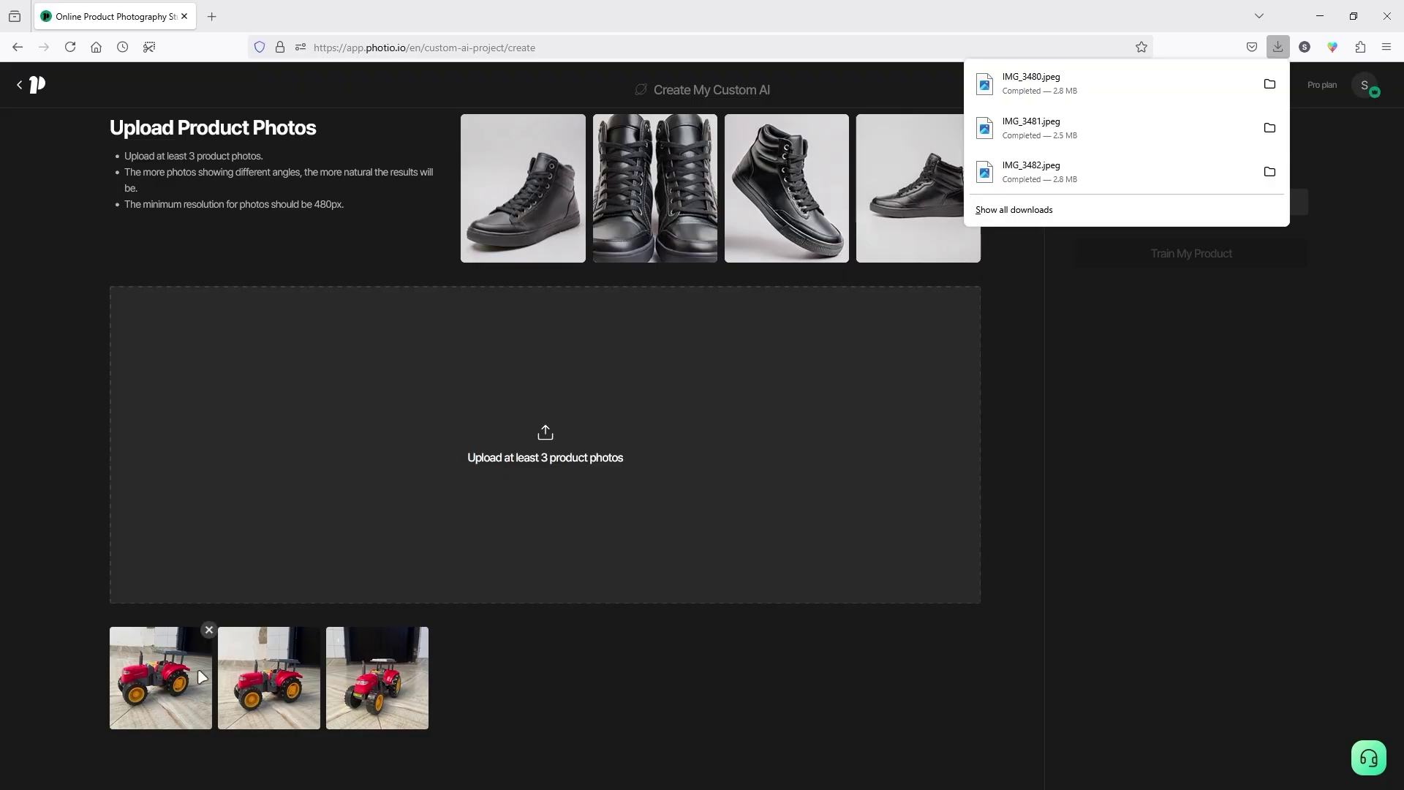
pyautogui.click(444, 724)
pyautogui.scroll(1, 445, 724)
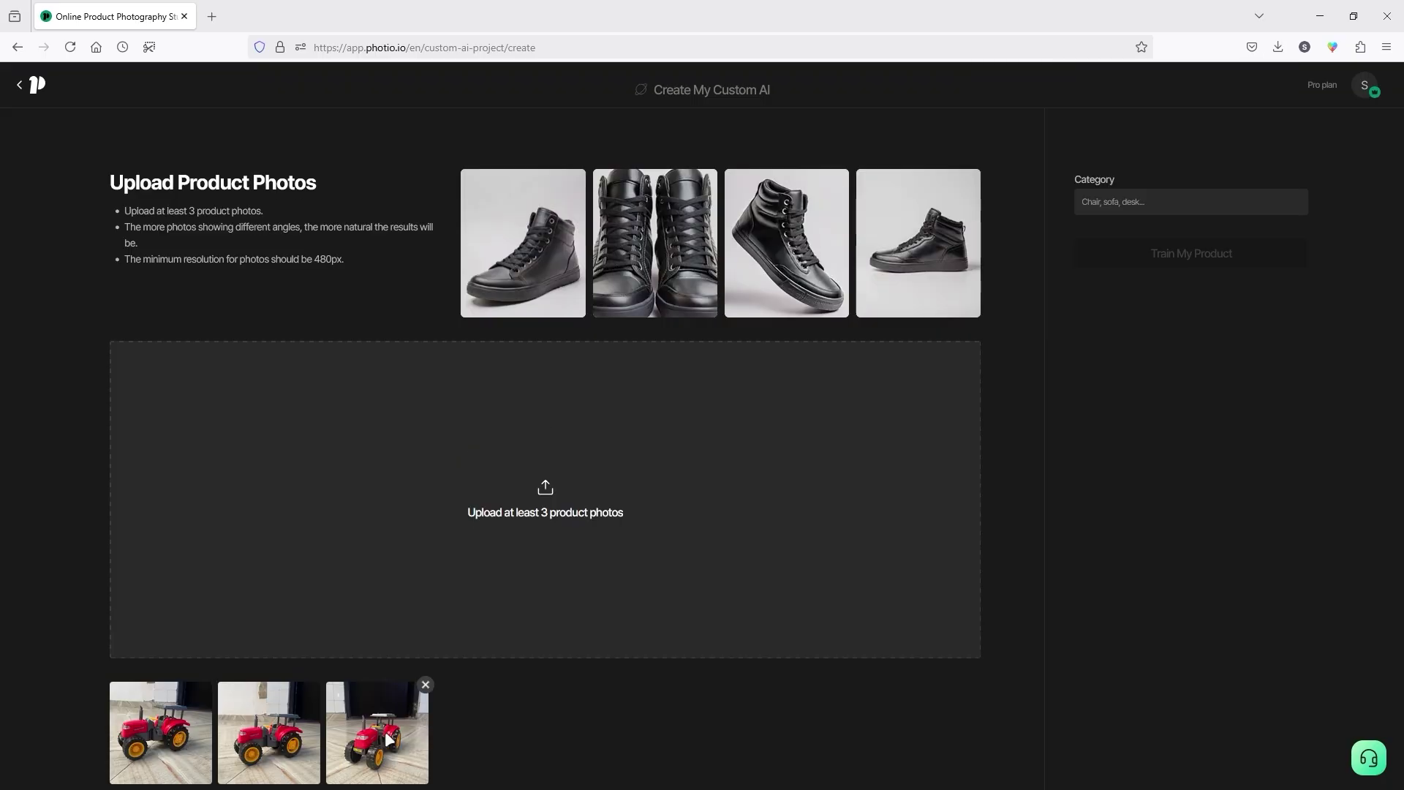
# - Set the product category to table and start training the Custom AI on the tractor photos
pyautogui.click(1118, 195)
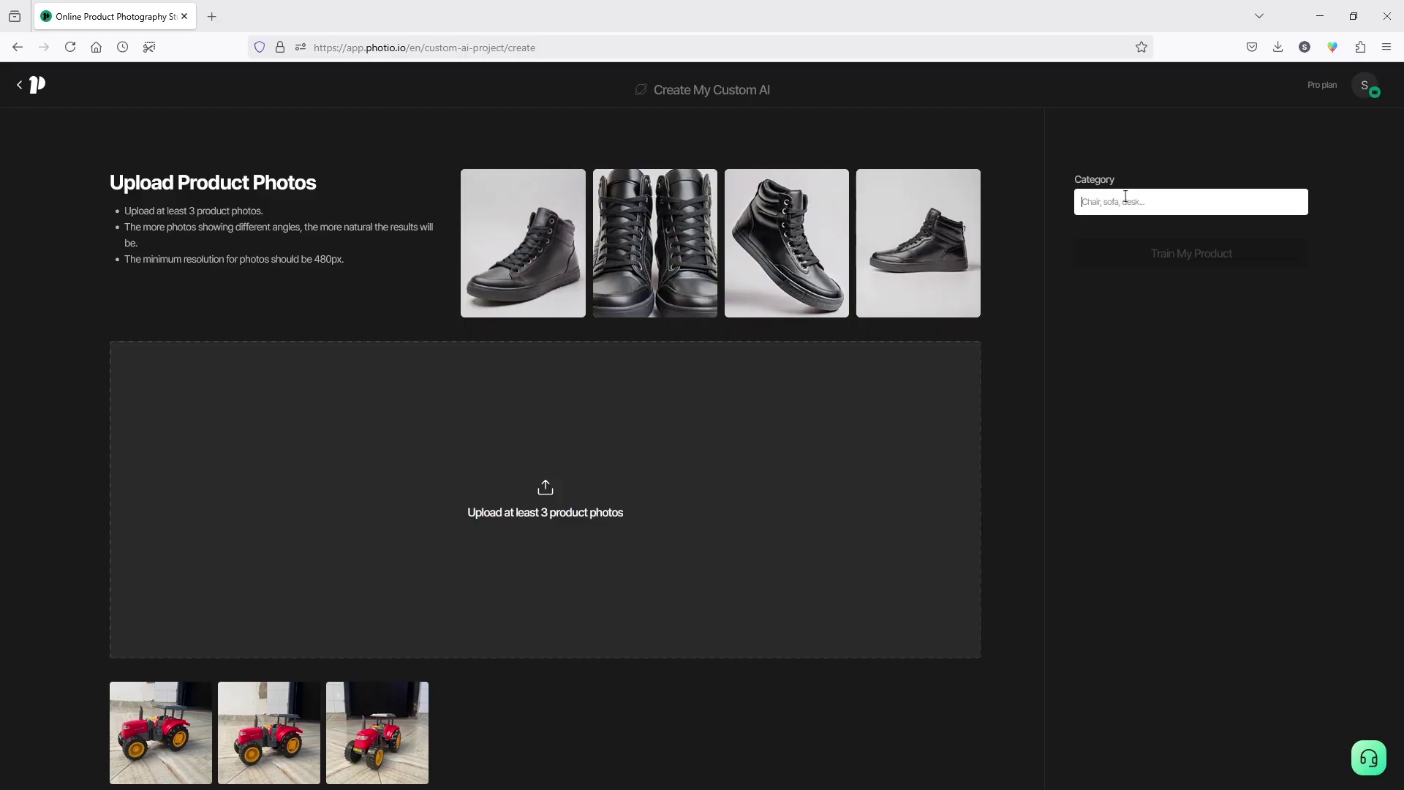
pyautogui.write('tabl')
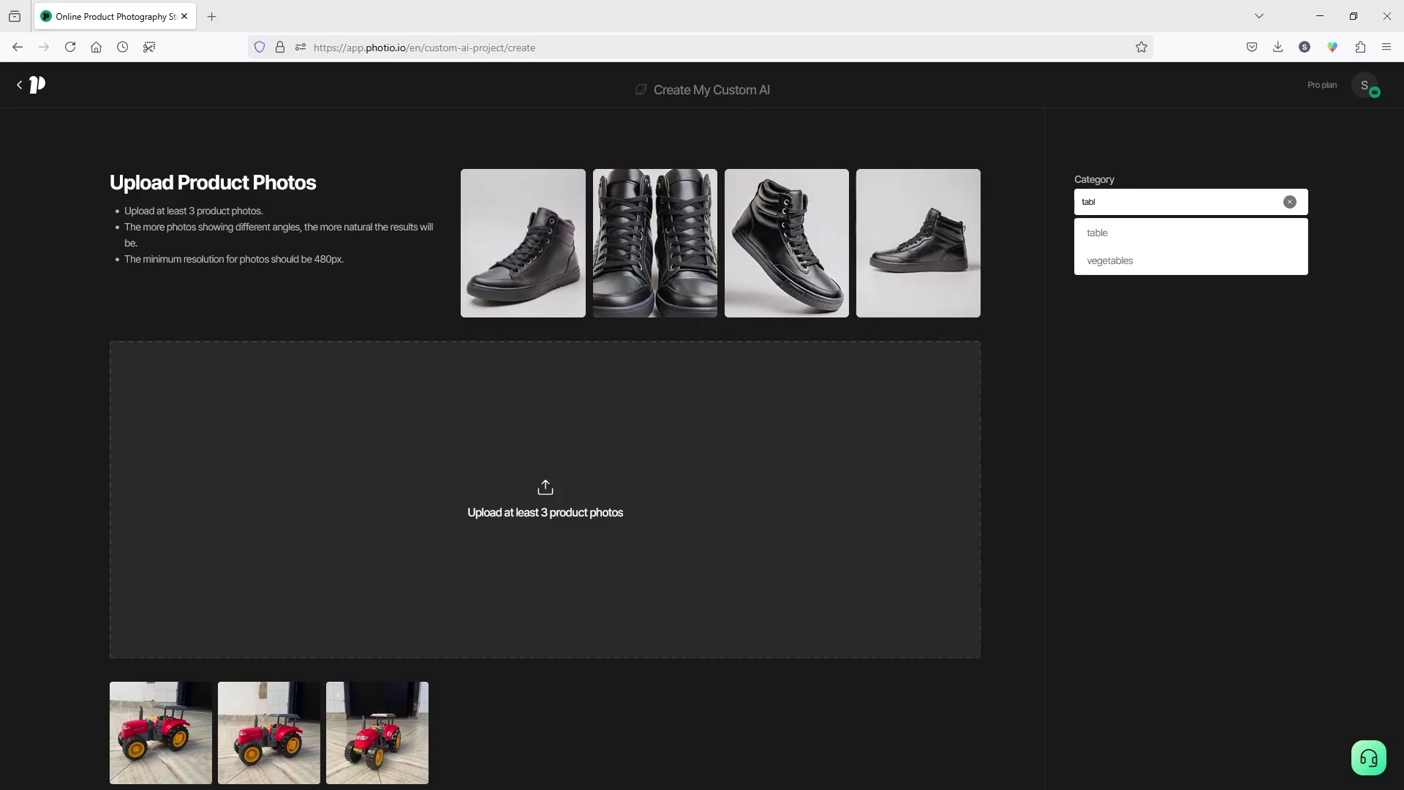
pyautogui.click(1203, 232)
pyautogui.click(1205, 256)
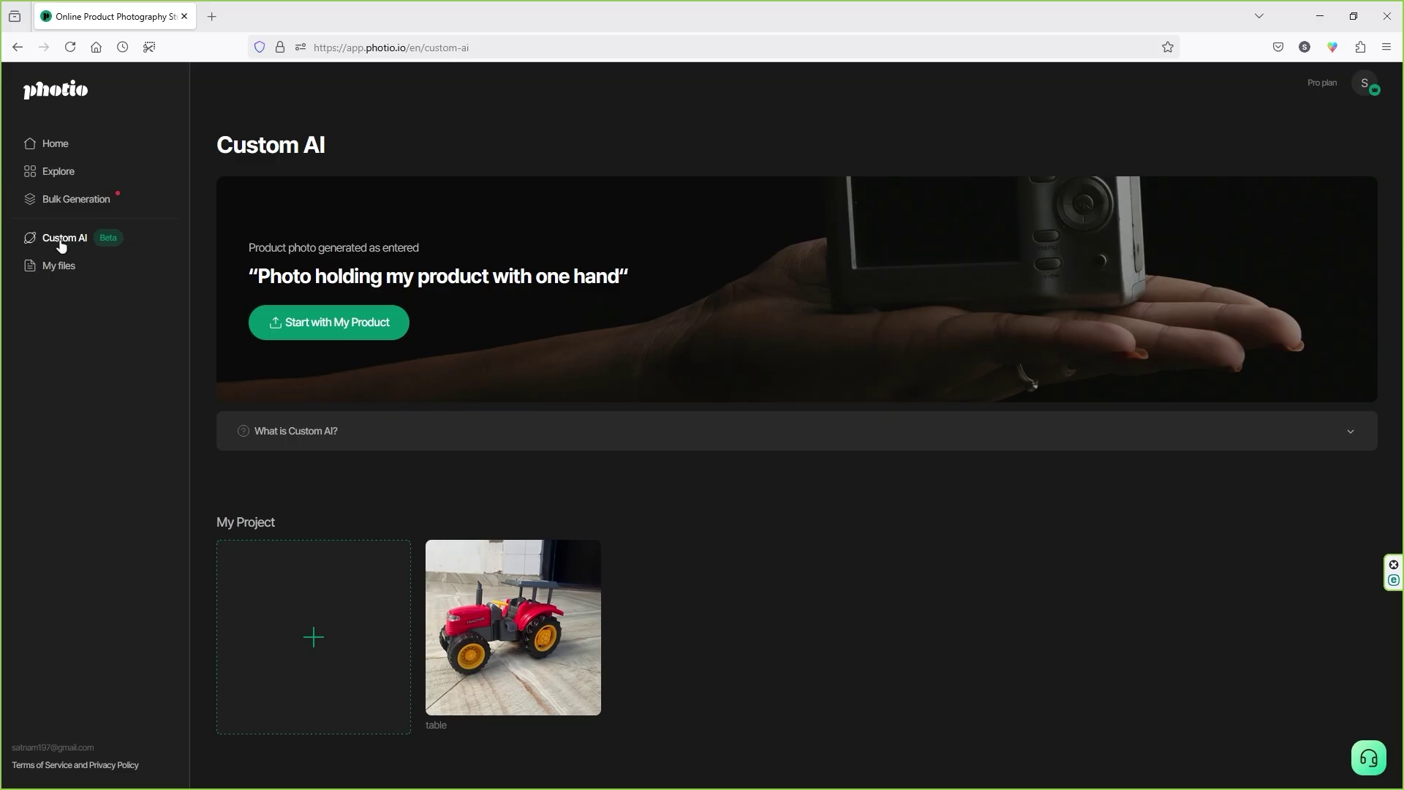
# - Open the trained table project and enter the prompt "Toy red tractor on a rustic farm field with golden sunlight and blurred countryside background."
pyautogui.moveTo(548, 647)
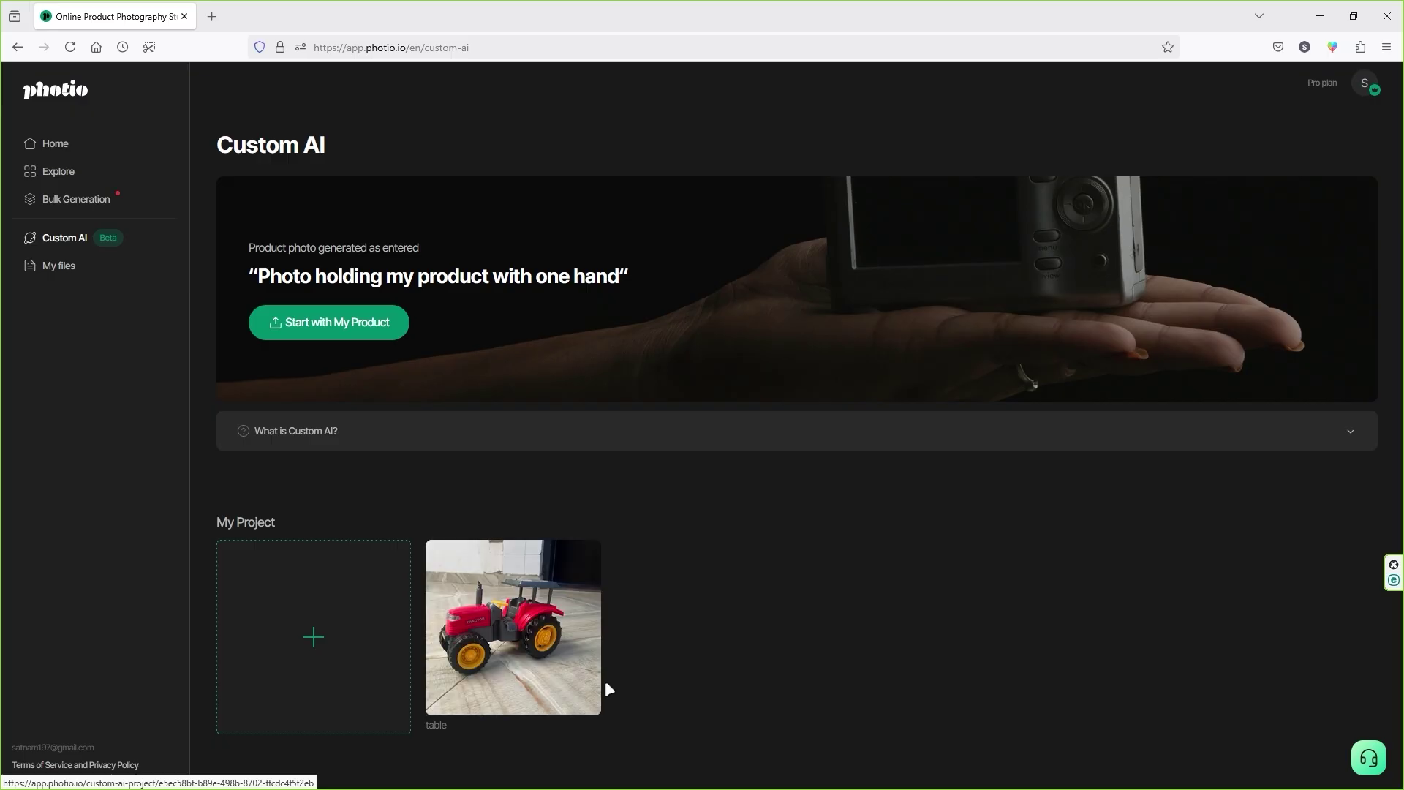
pyautogui.click(522, 645)
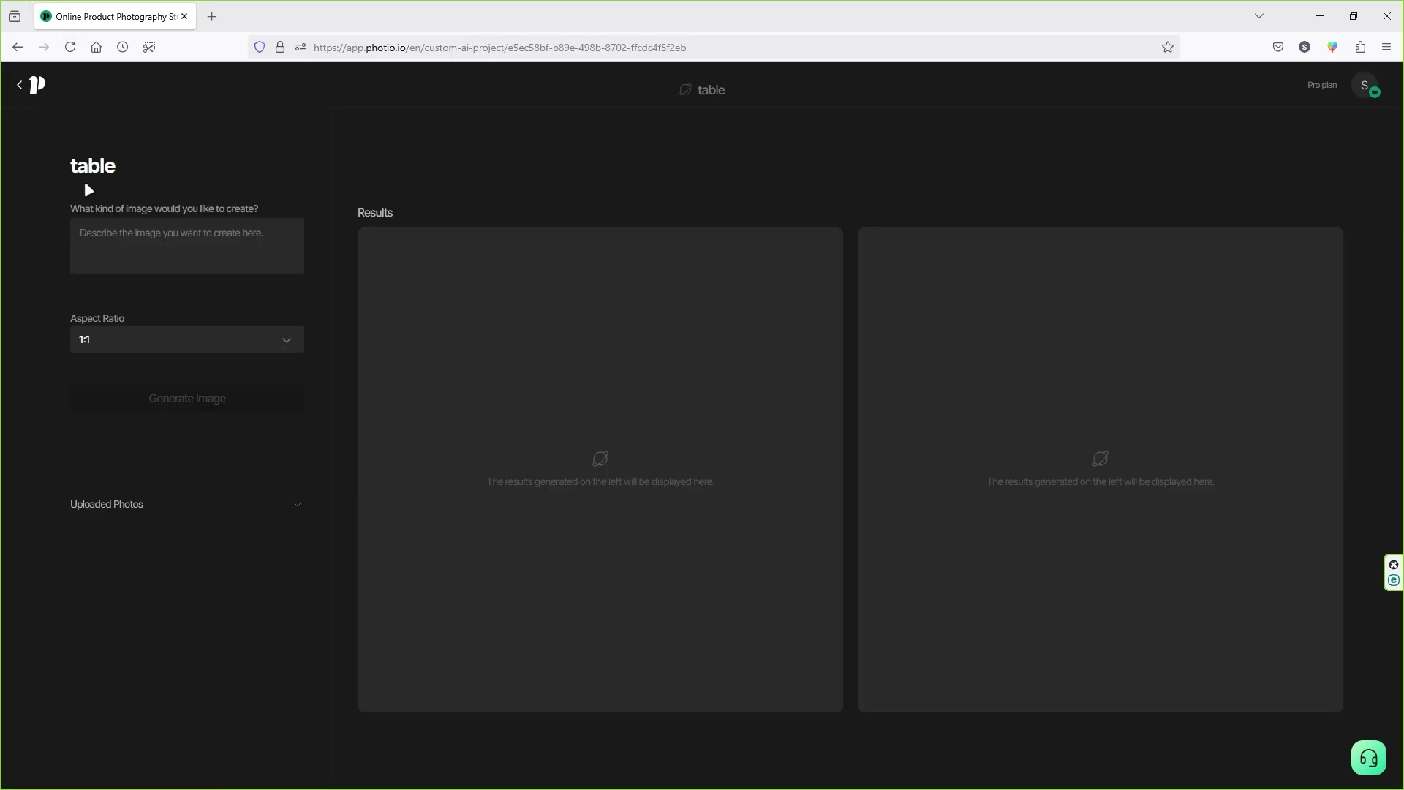
pyautogui.click(121, 233)
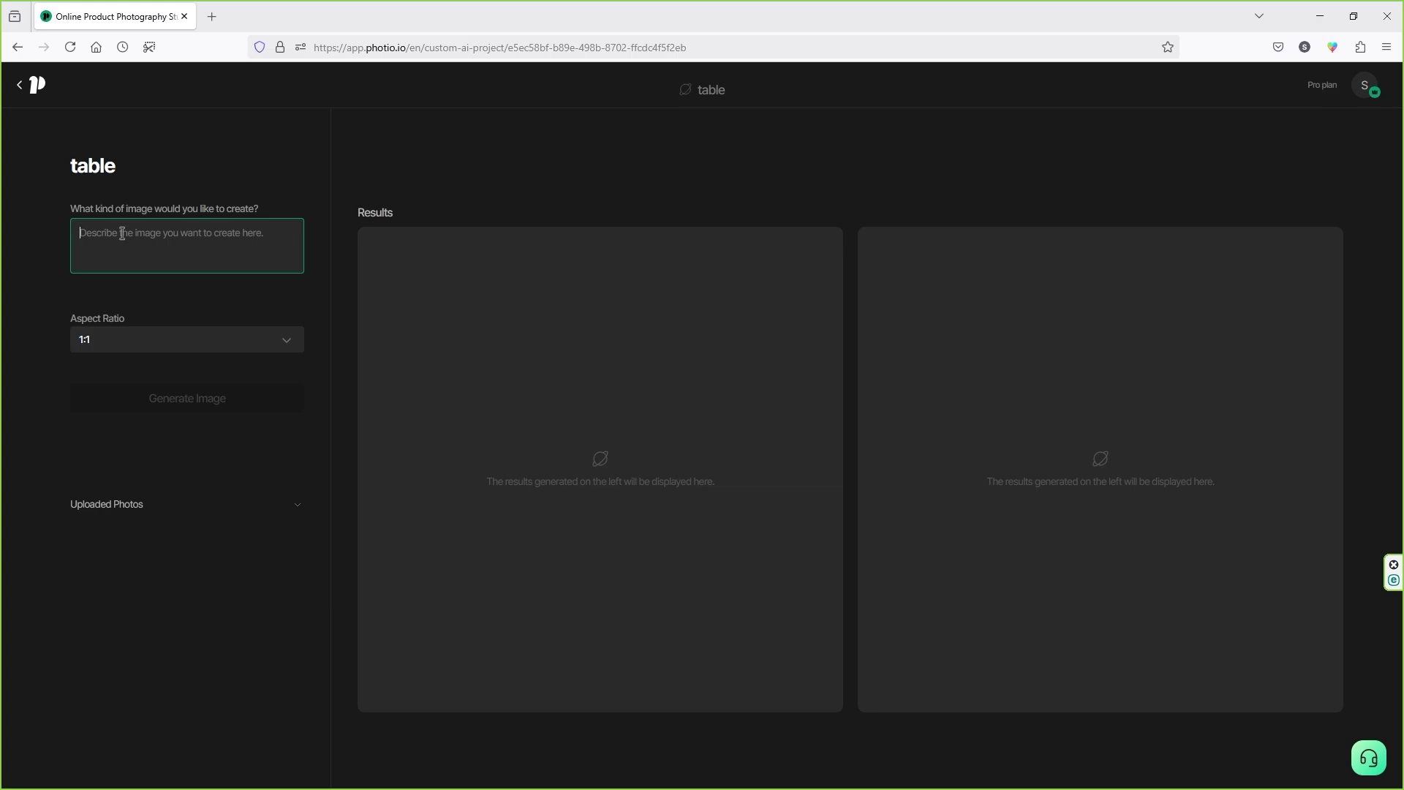
pyautogui.click(169, 349)
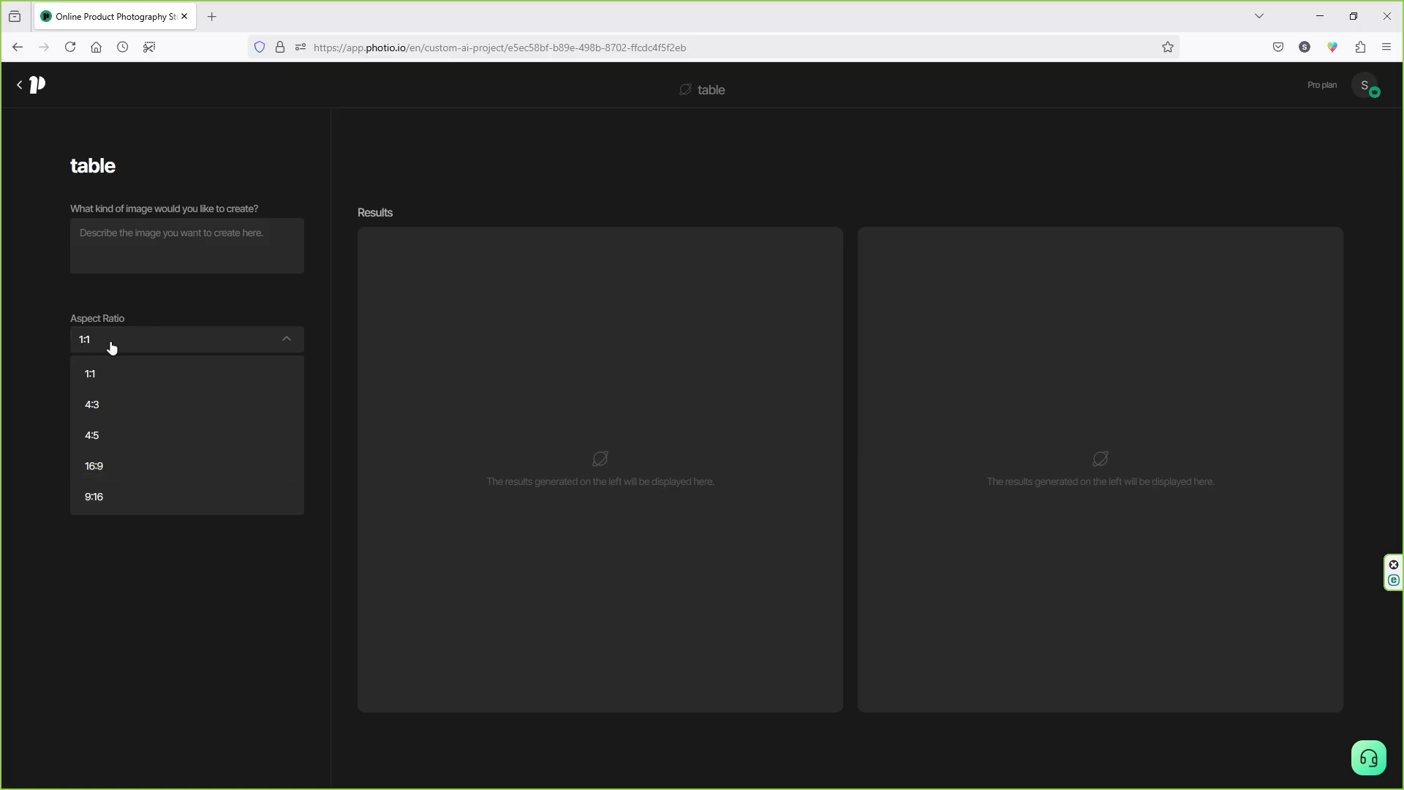
pyautogui.click(168, 309)
pyautogui.write('Toy red tractor on a rustic farm field with golden sunlight and blurred countryside background.')
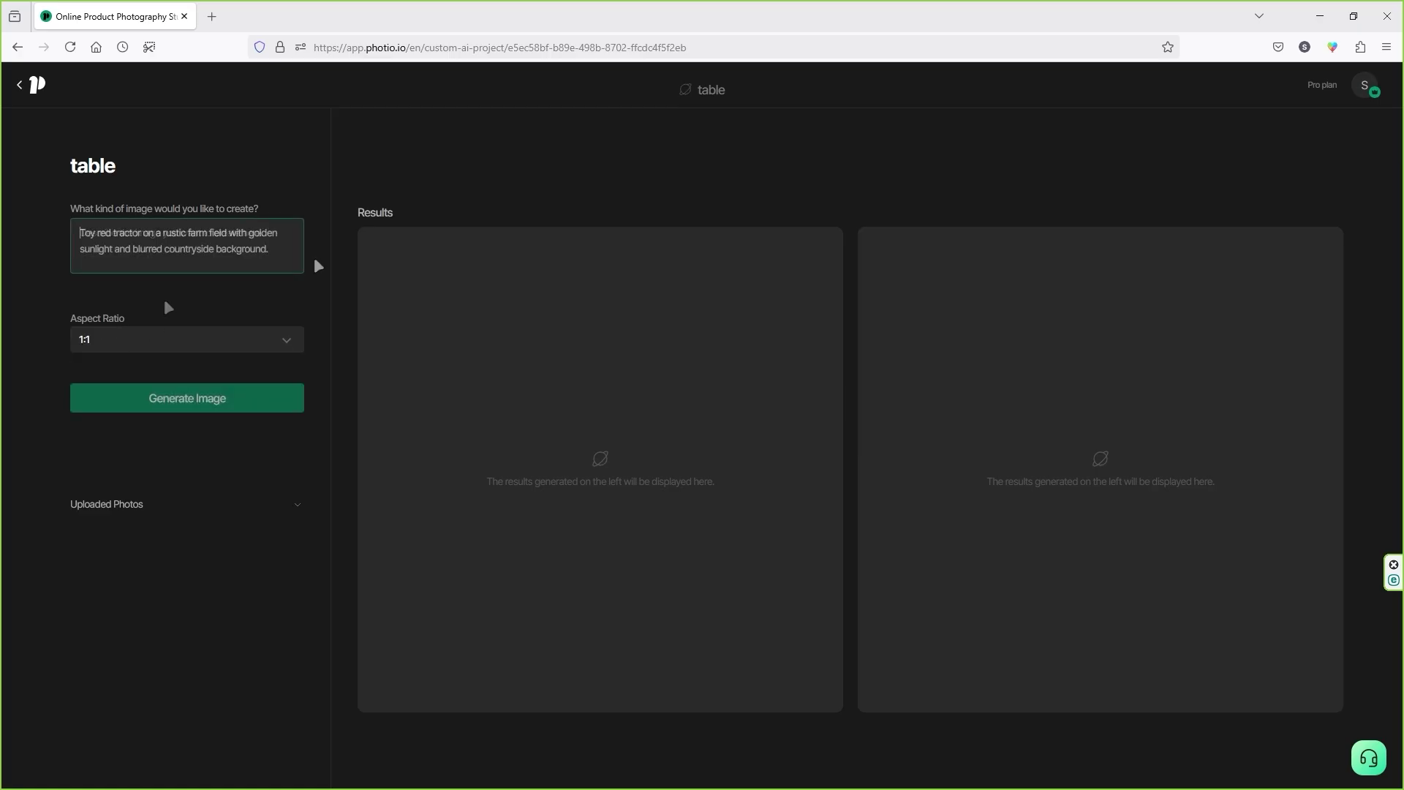
pyautogui.moveTo(281, 251); pyautogui.dragTo(83, 227)
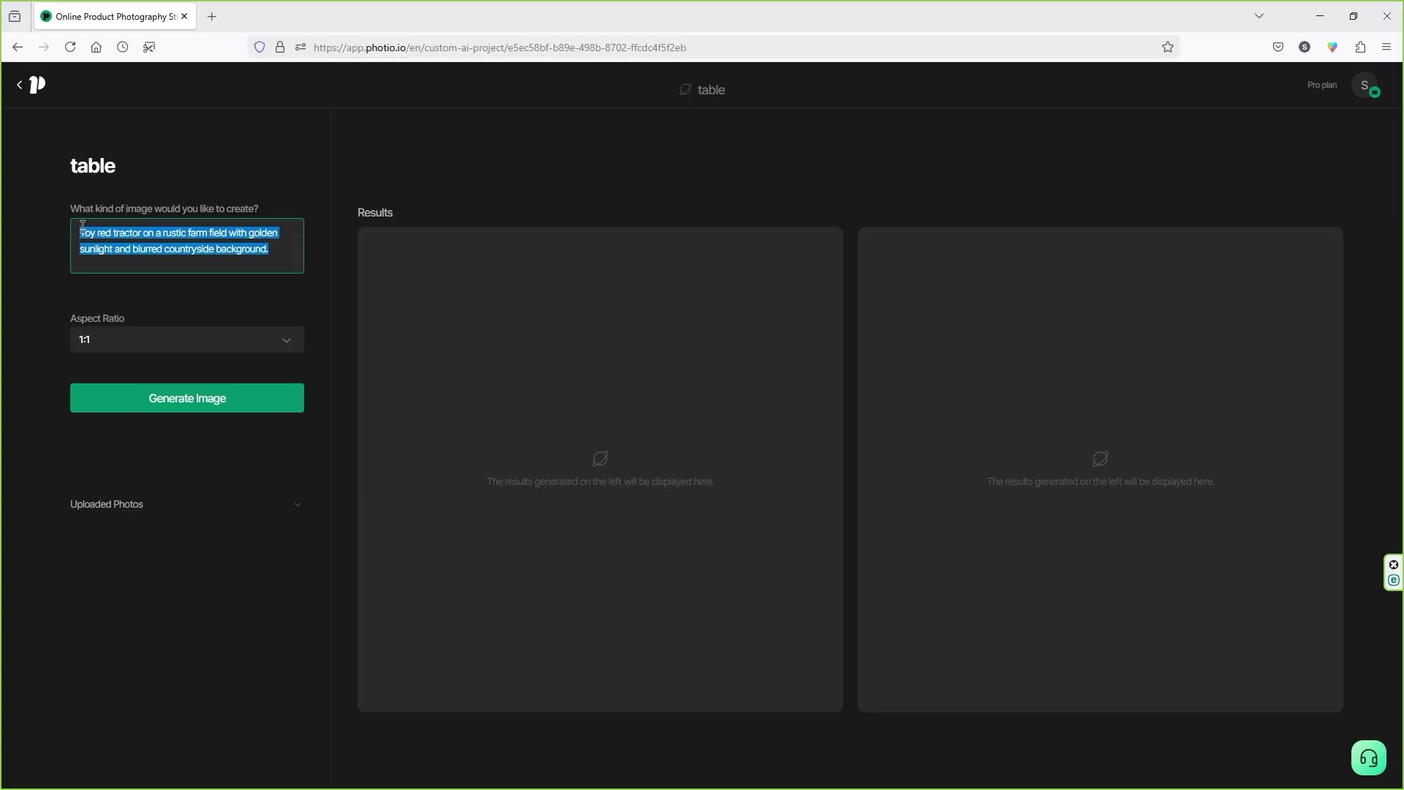
pyautogui.click(305, 244)
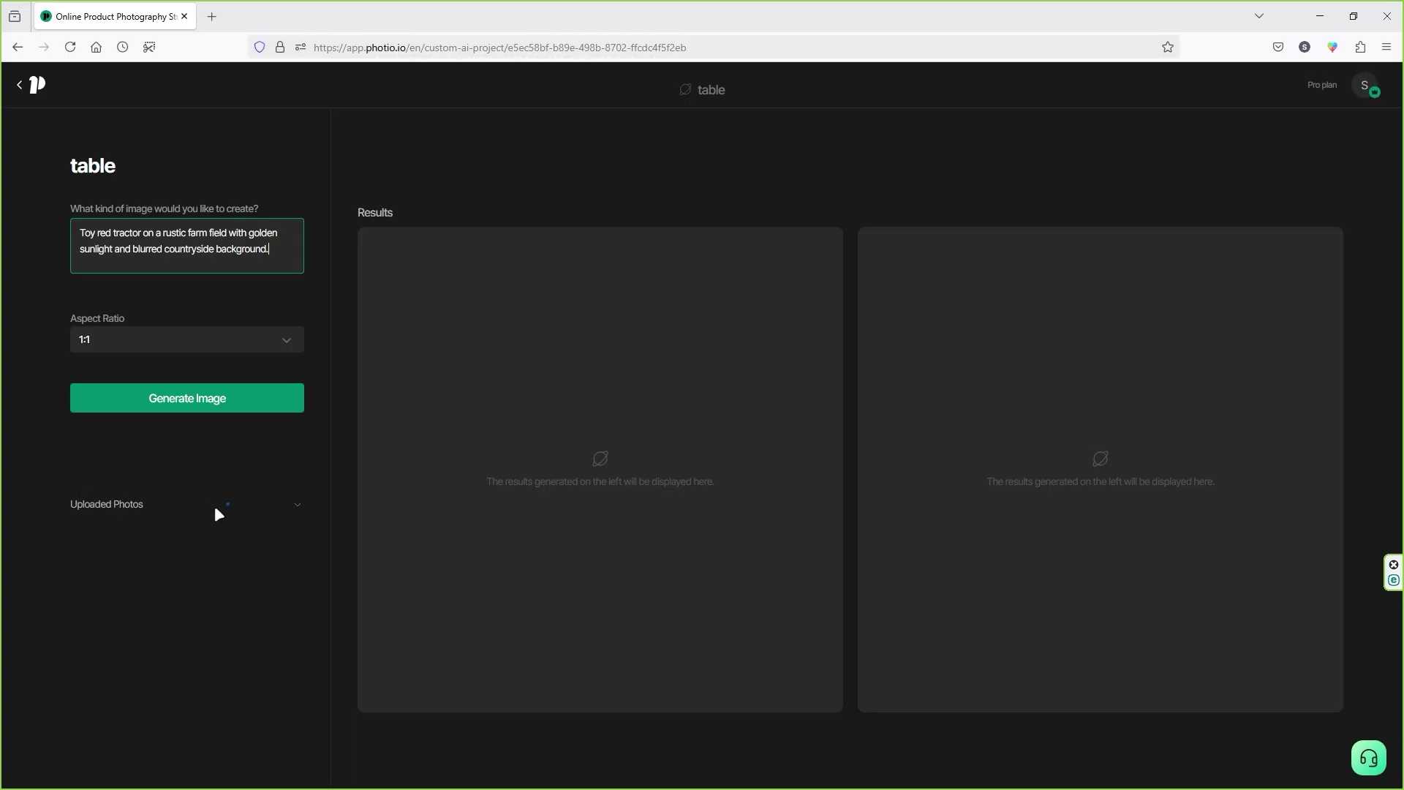
# - Check the project's uploaded photos and generate the tractor images from the prompt at 1:1
pyautogui.click(294, 506)
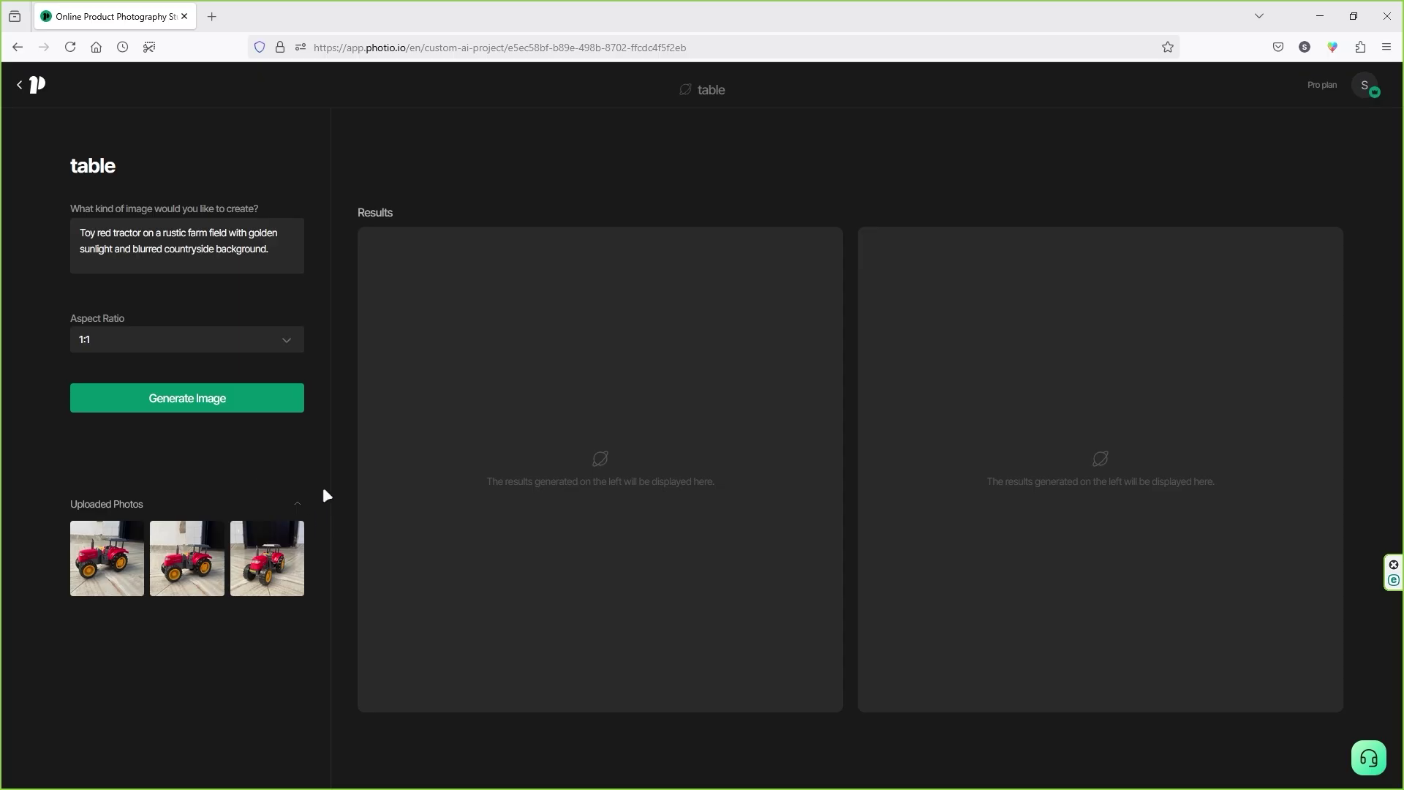
pyautogui.click(296, 507)
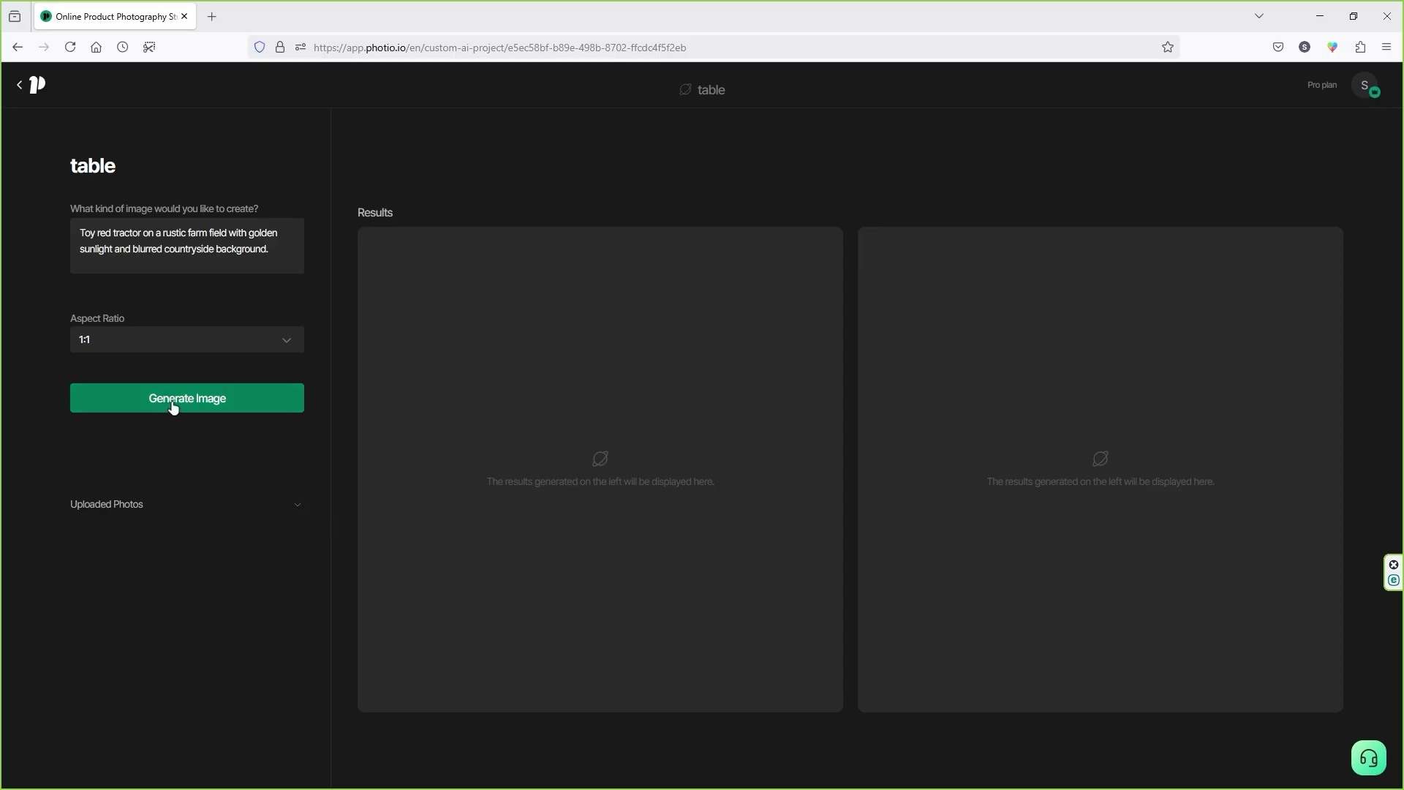
pyautogui.click(172, 401)
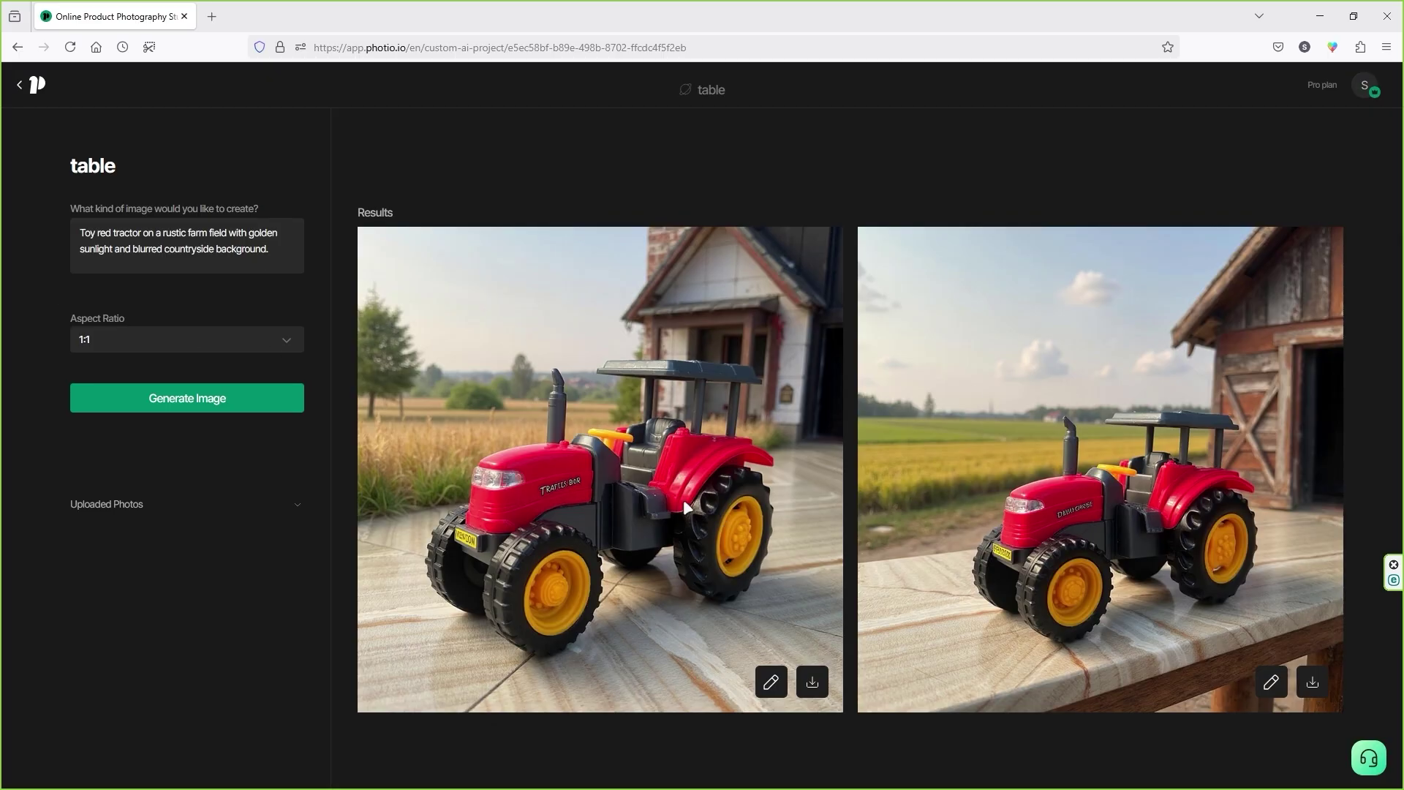
# - Return to Bulk Generation, review the tractor results, and view Photio-03 enlarged before closing it
pyautogui.click(19, 92)
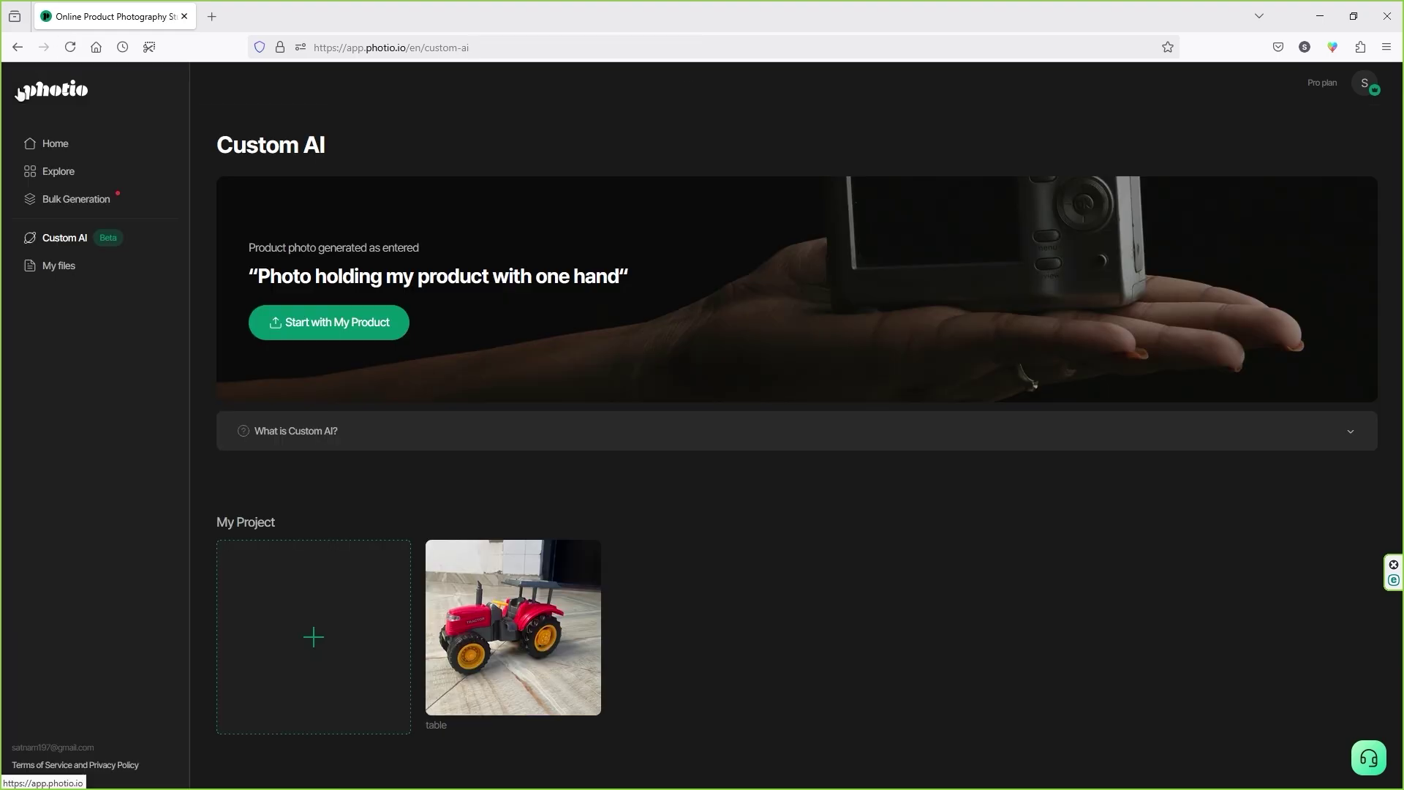
pyautogui.click(65, 209)
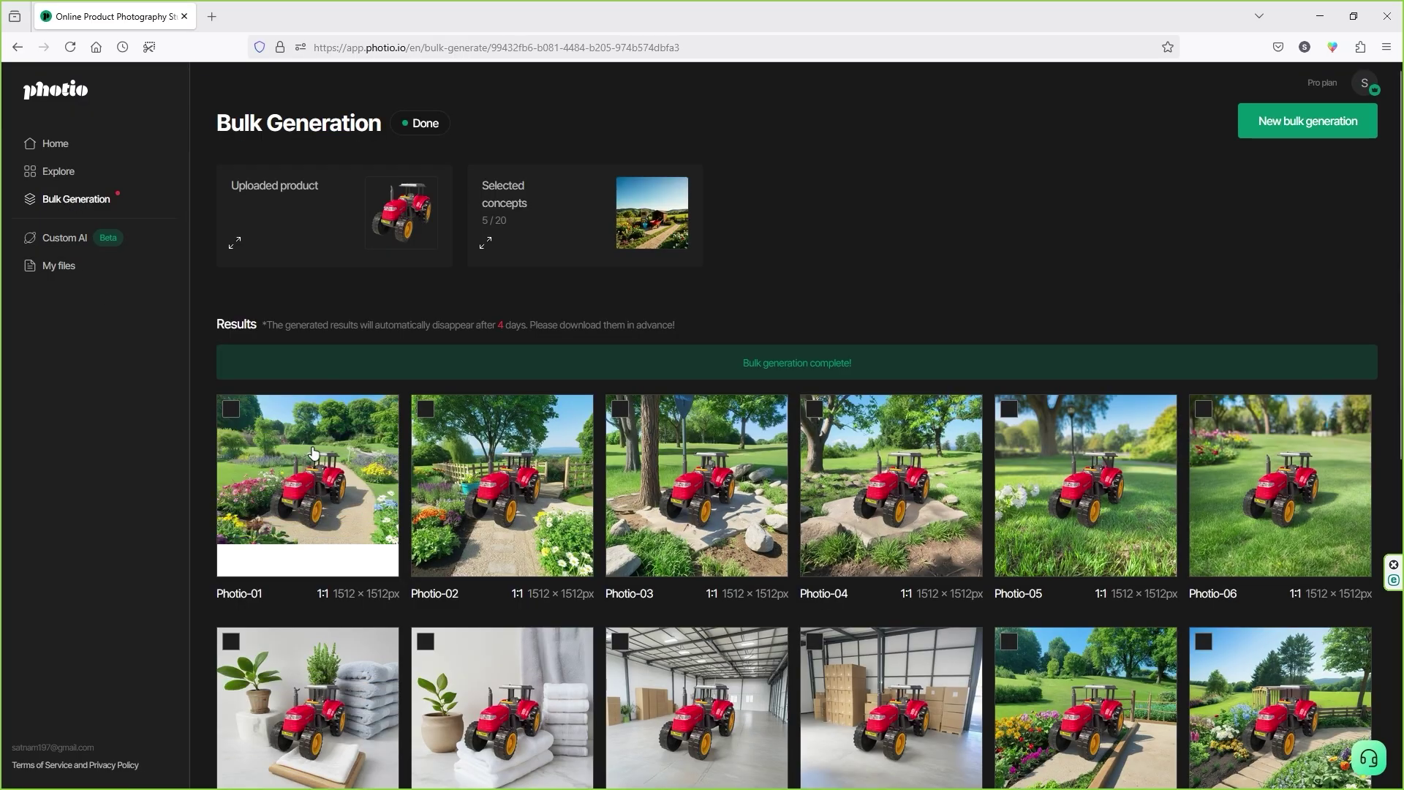
pyautogui.scroll(-7, 313, 453)
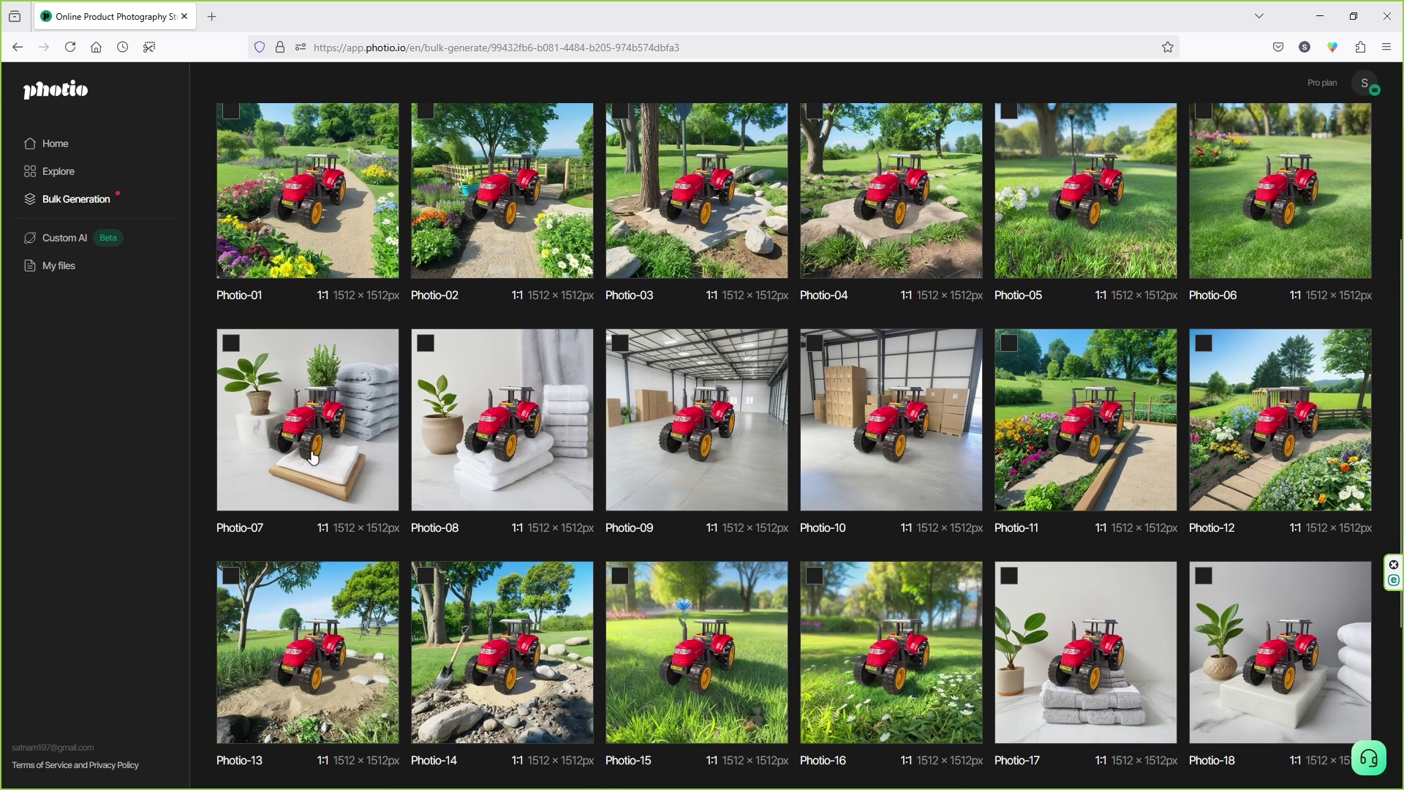
pyautogui.scroll(3, 313, 454)
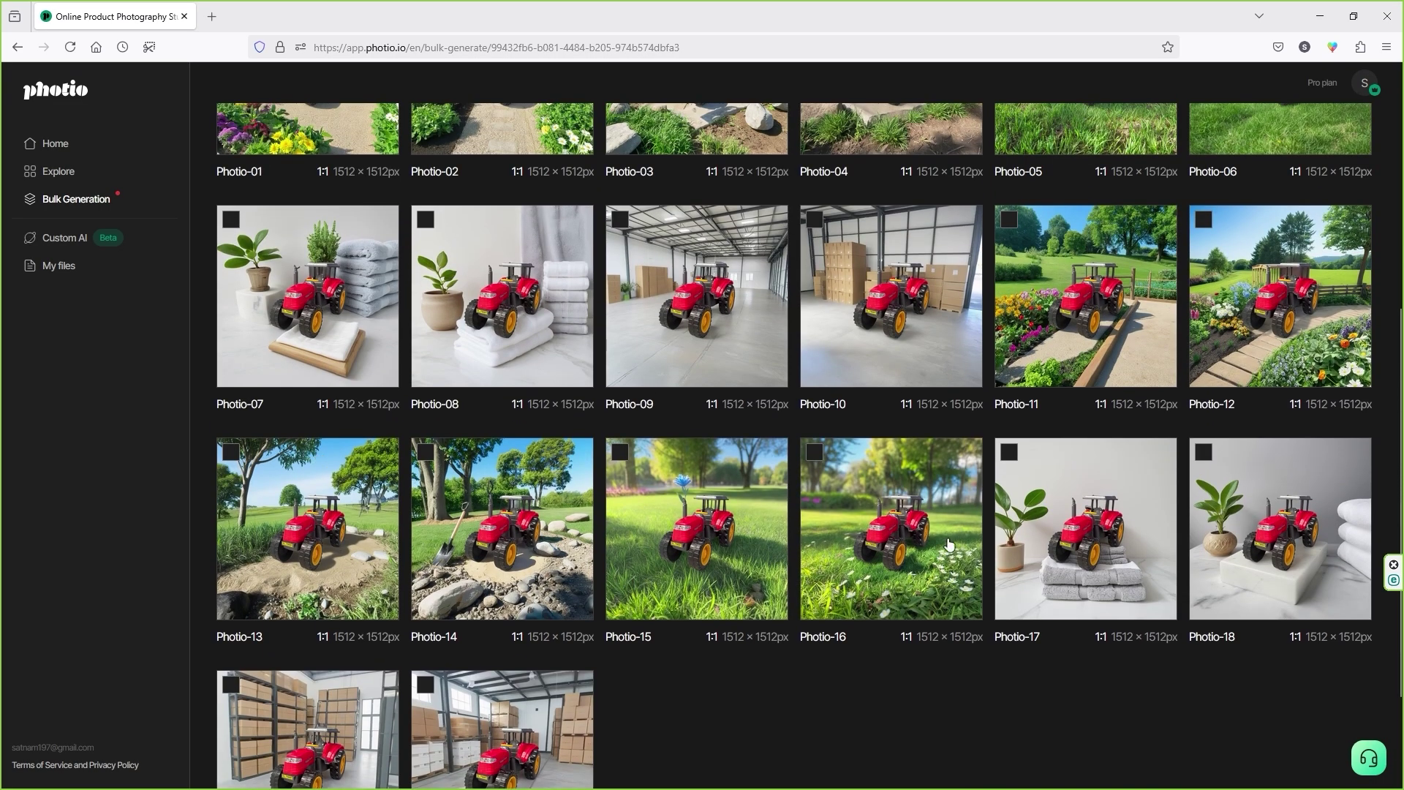
pyautogui.scroll(4, 892, 514)
pyautogui.click(692, 388)
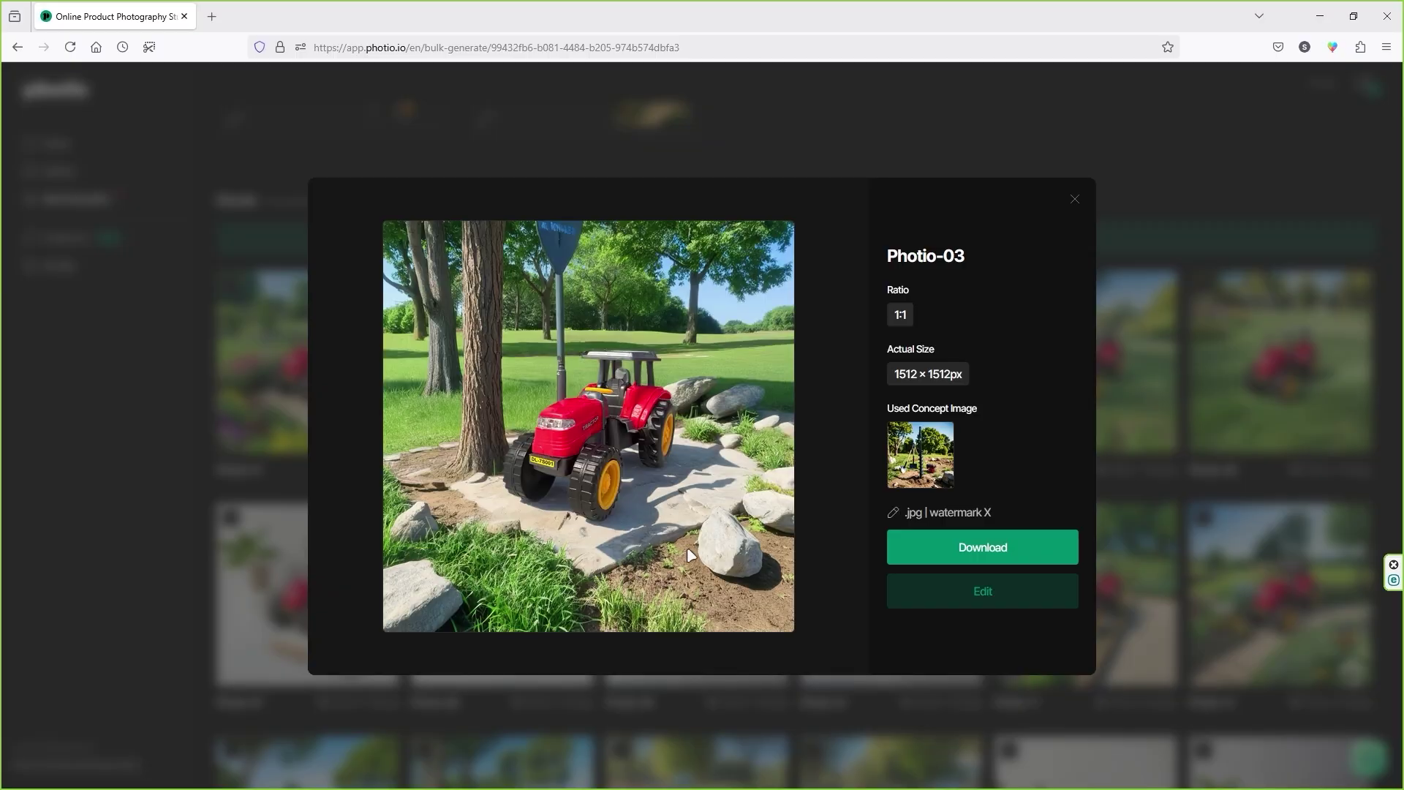
pyautogui.click(1074, 200)
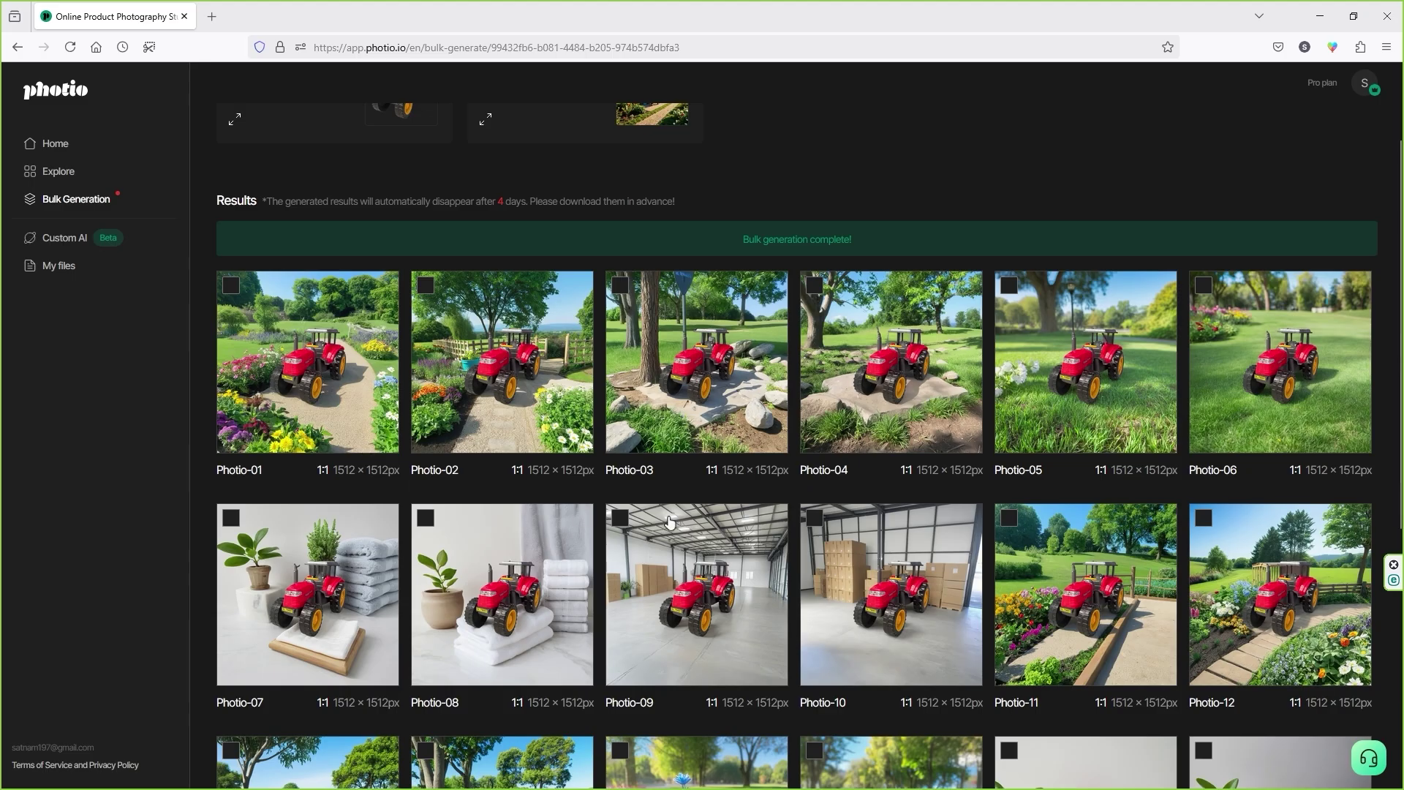
pyautogui.scroll(2, 624, 722)
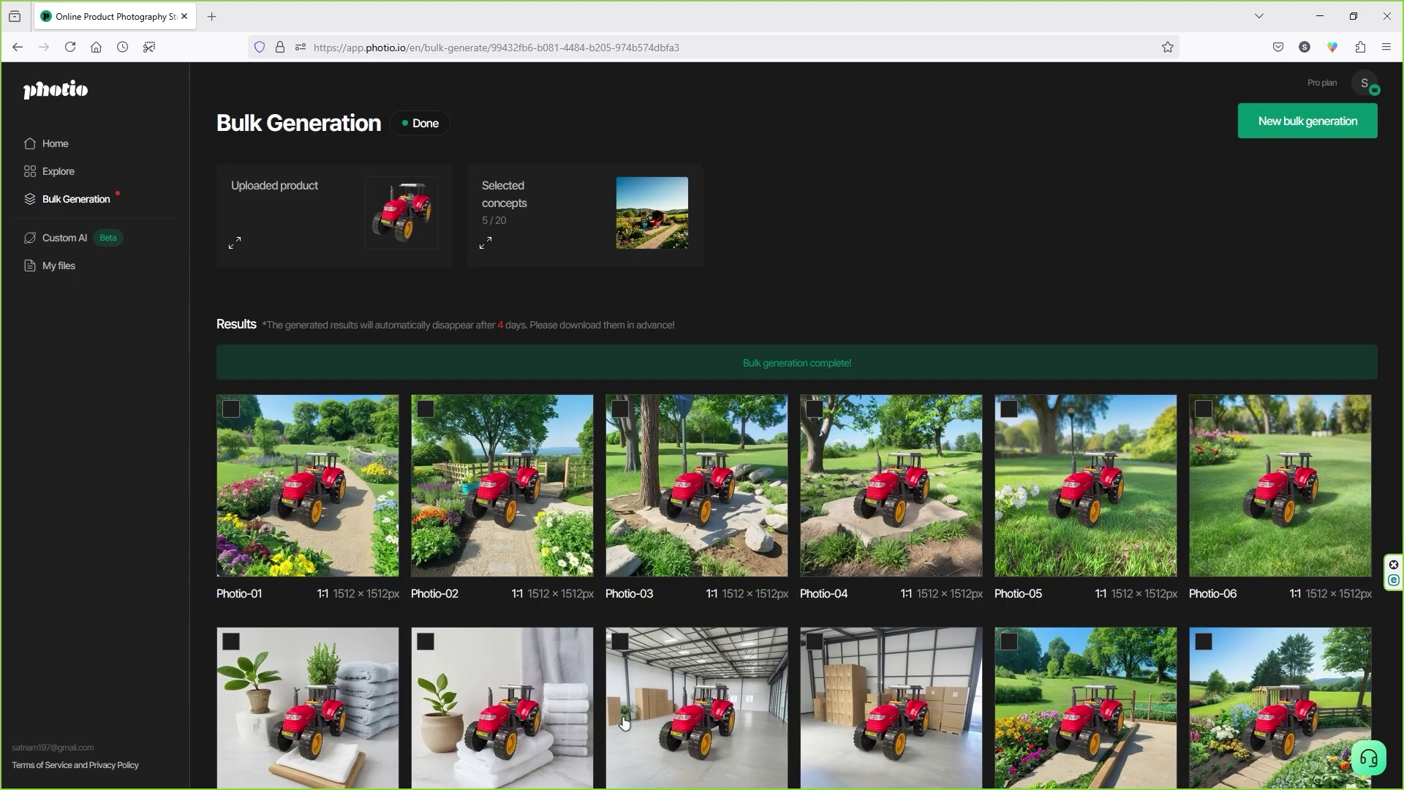